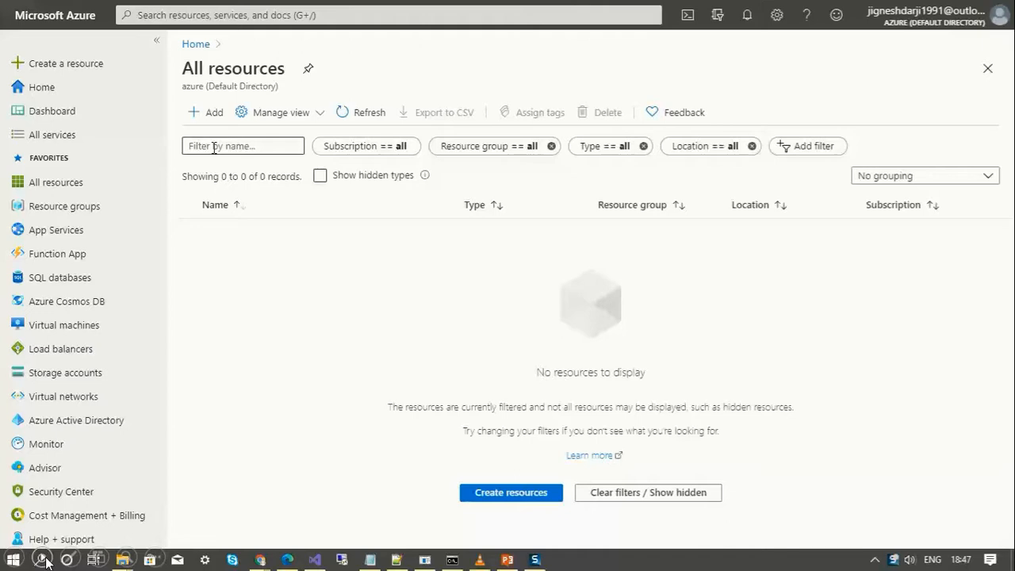
Step: Search the portal for 'marketplace' and go to the Marketplace result
{"action": "left_click", "coordinate": [225, 15]}
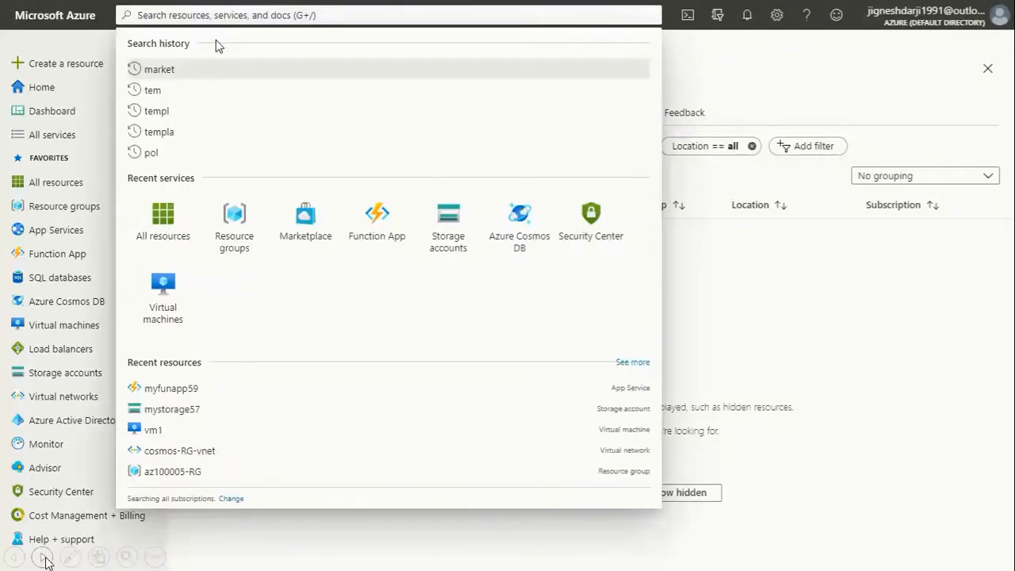
{"action": "type", "text": "wo"}
{"action": "key", "text": "BackSpace"}
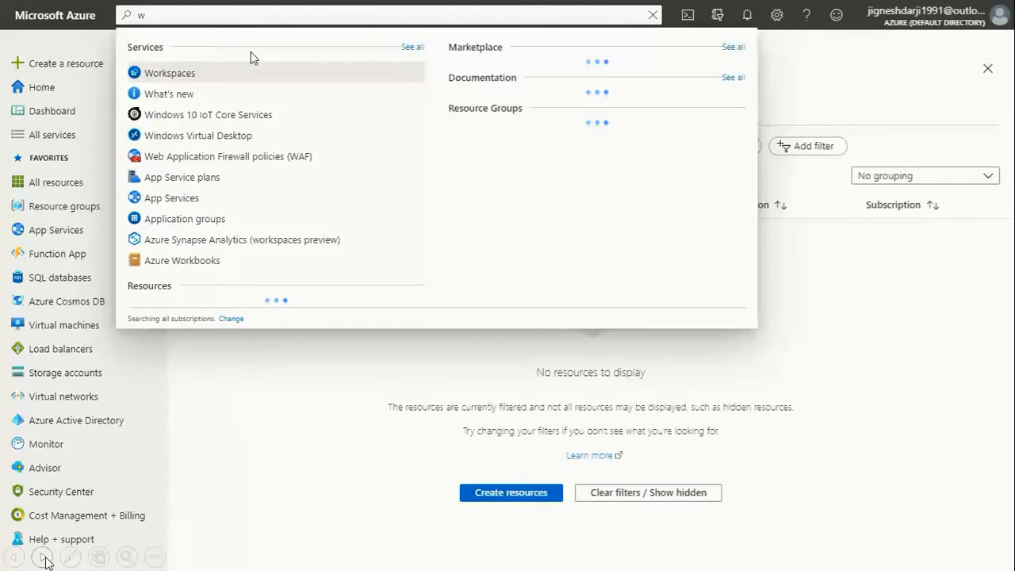
{"action": "type", "text": "arke"}
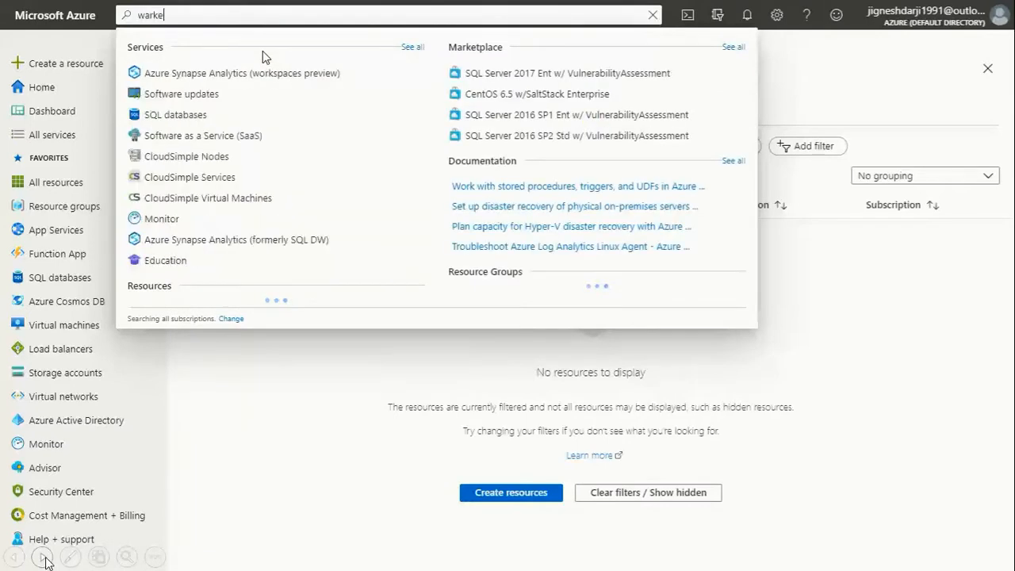
{"action": "left_click", "coordinate": [190, 75]}
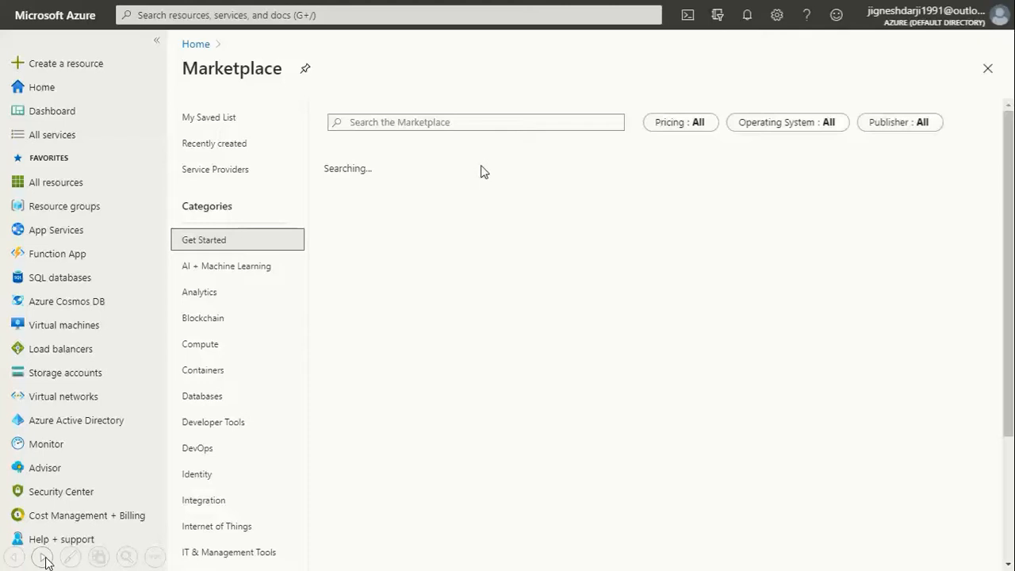
Step: Search the Marketplace for 'wordpress' and pick the WordPress on Linux card
{"action": "left_click", "coordinate": [448, 122]}
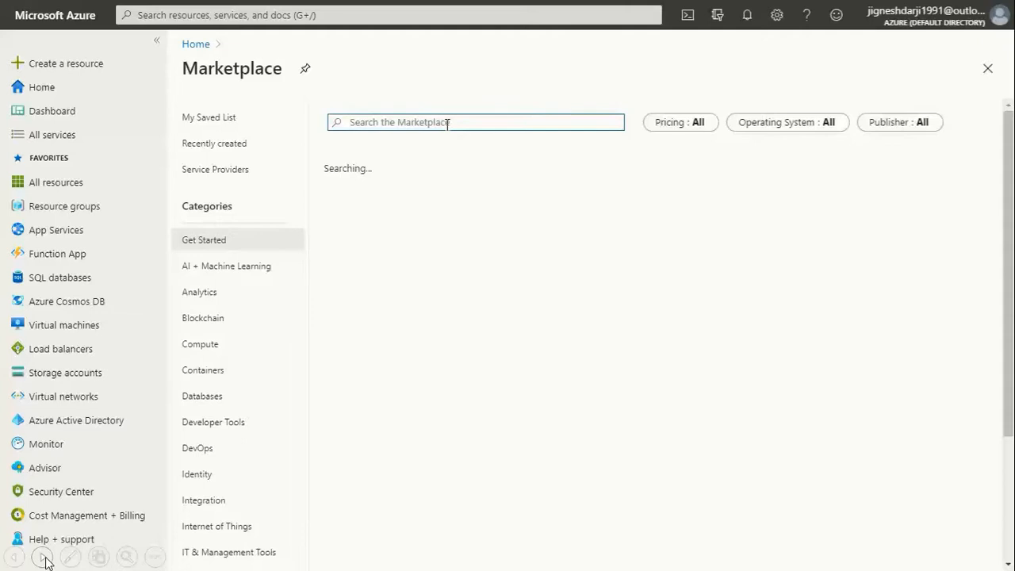
{"action": "type", "text": "wordpress"}
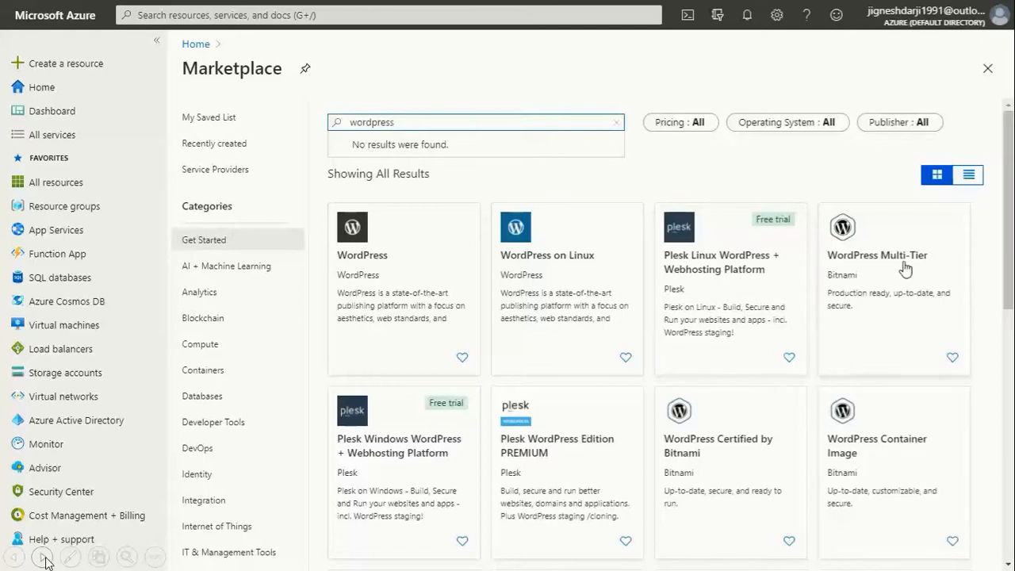
{"action": "left_click", "coordinate": [557, 296]}
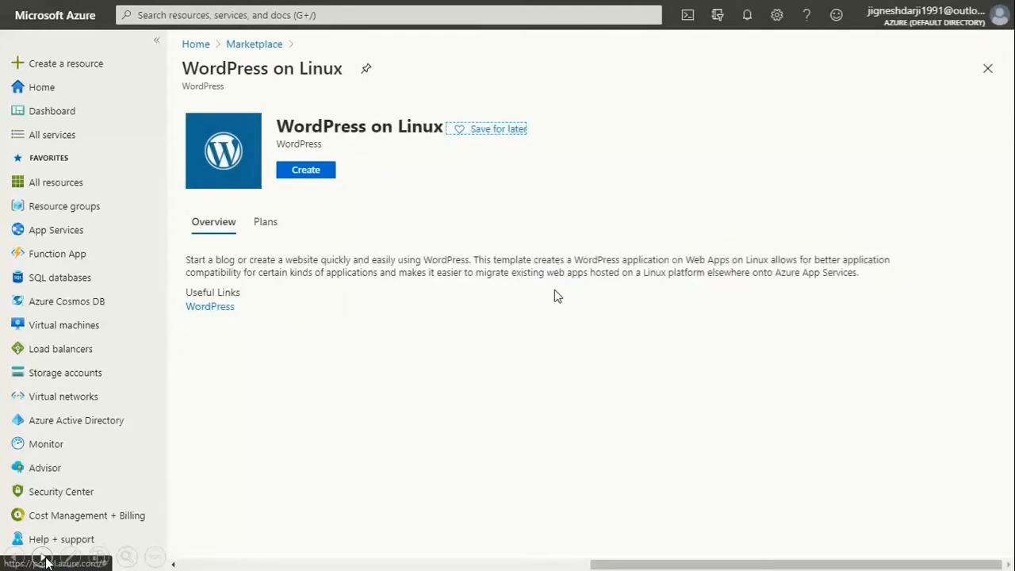
Step: Choose Create on the WordPress on Linux offer to get its setup form
{"action": "left_click", "coordinate": [296, 170]}
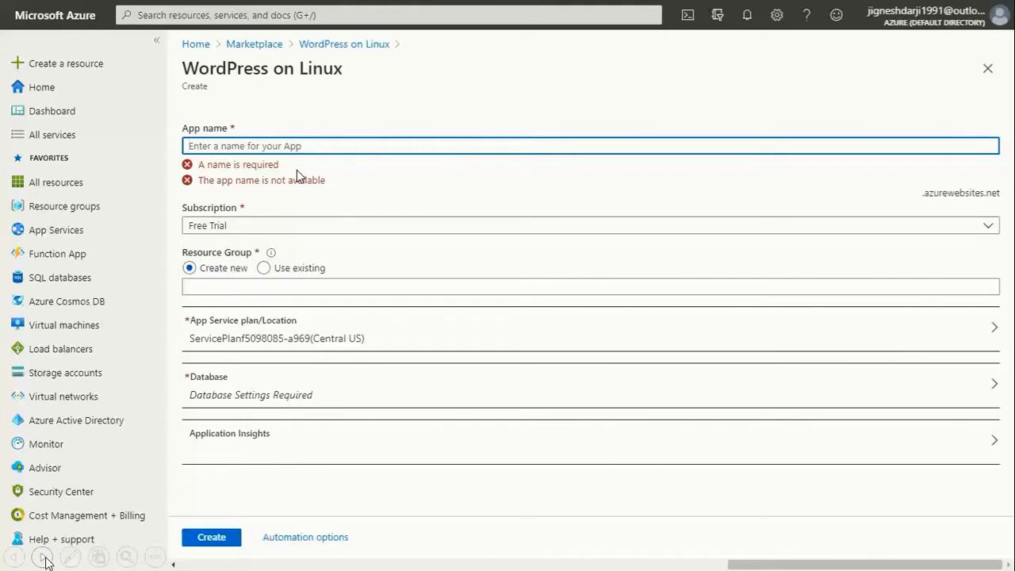
Step: Enter app name Azuredemo365, then change it to the available Azuredemo366
{"action": "type", "text": "Azuredemo"}
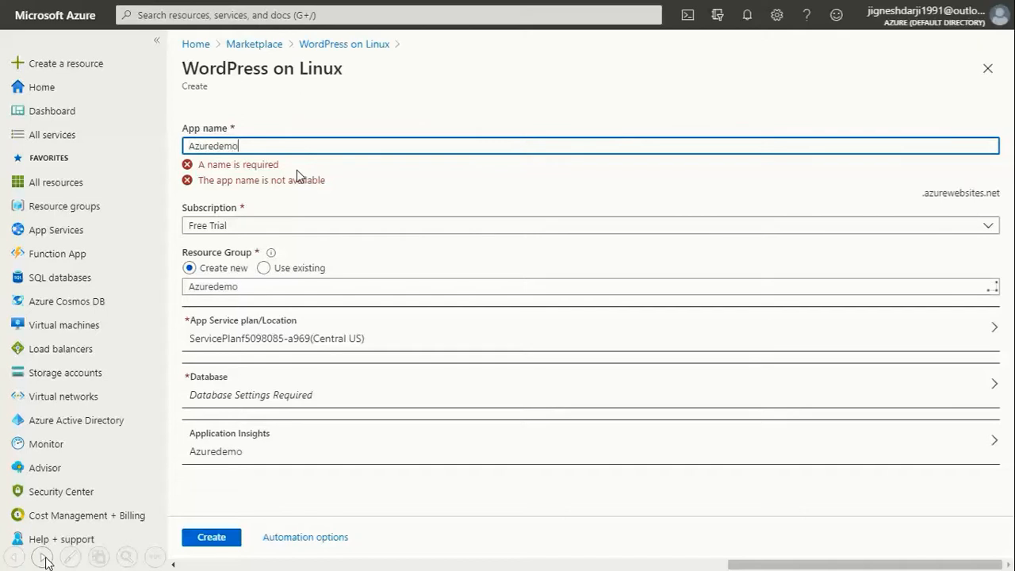
{"action": "type", "text": "365"}
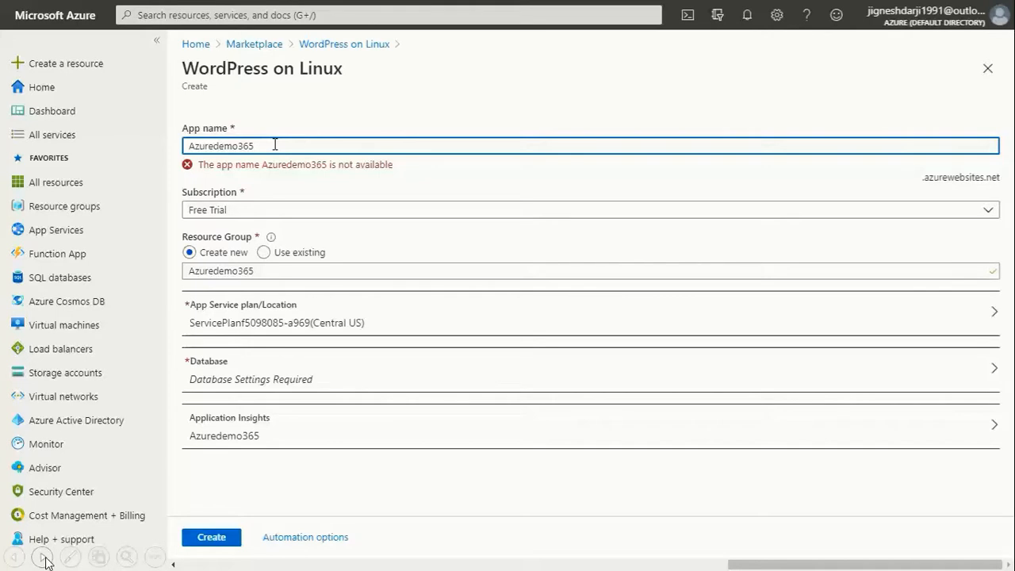
{"action": "key", "text": "BackSpace"}
{"action": "type", "text": "6"}
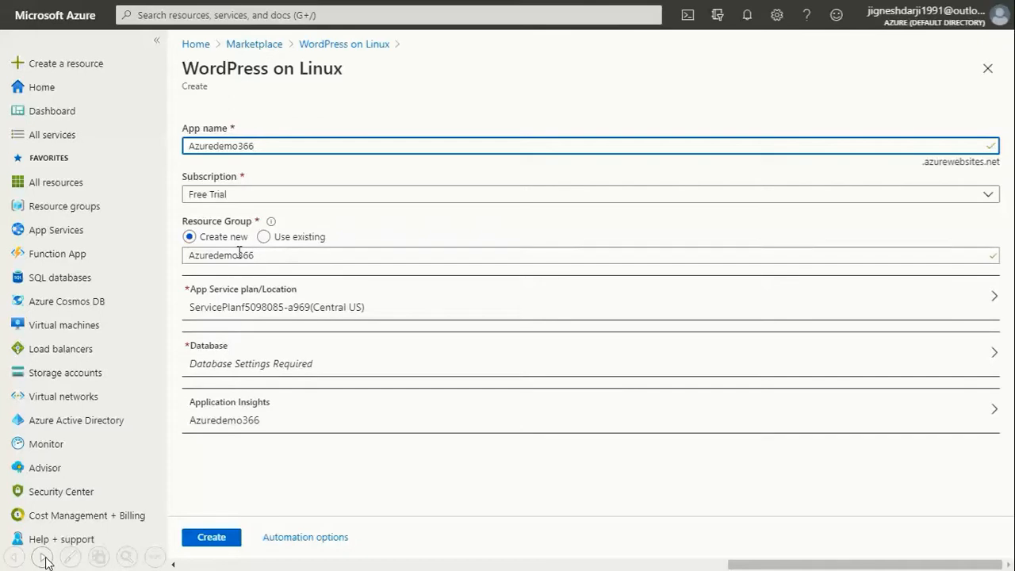
{"action": "left_click", "coordinate": [283, 237]}
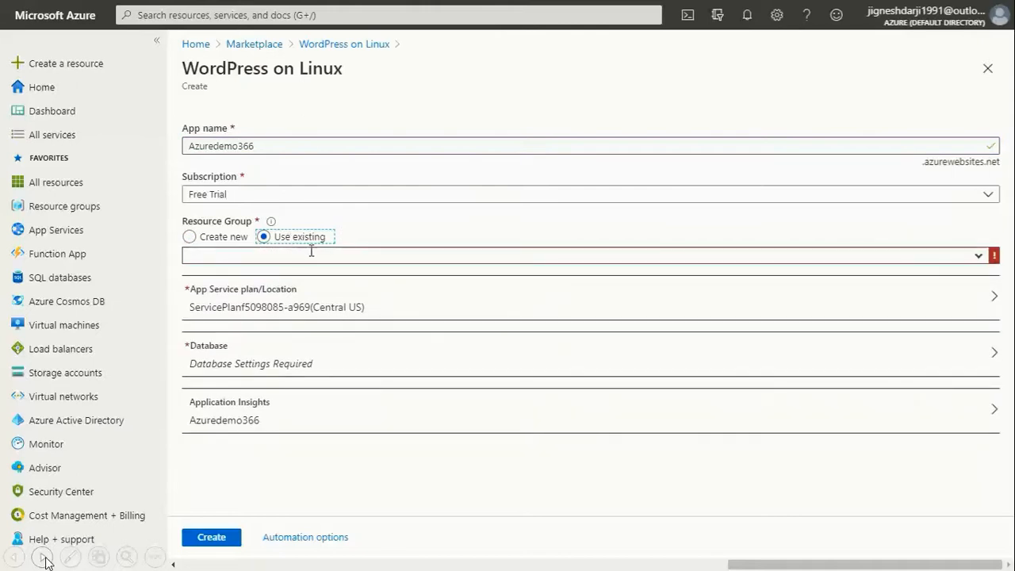
{"action": "left_click", "coordinate": [980, 259]}
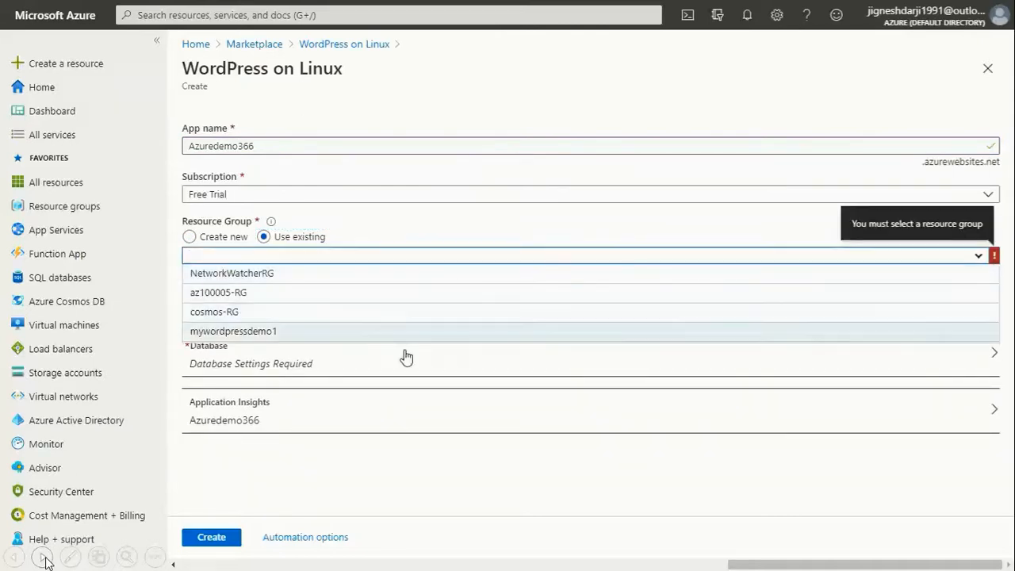
{"action": "left_click", "coordinate": [396, 243]}
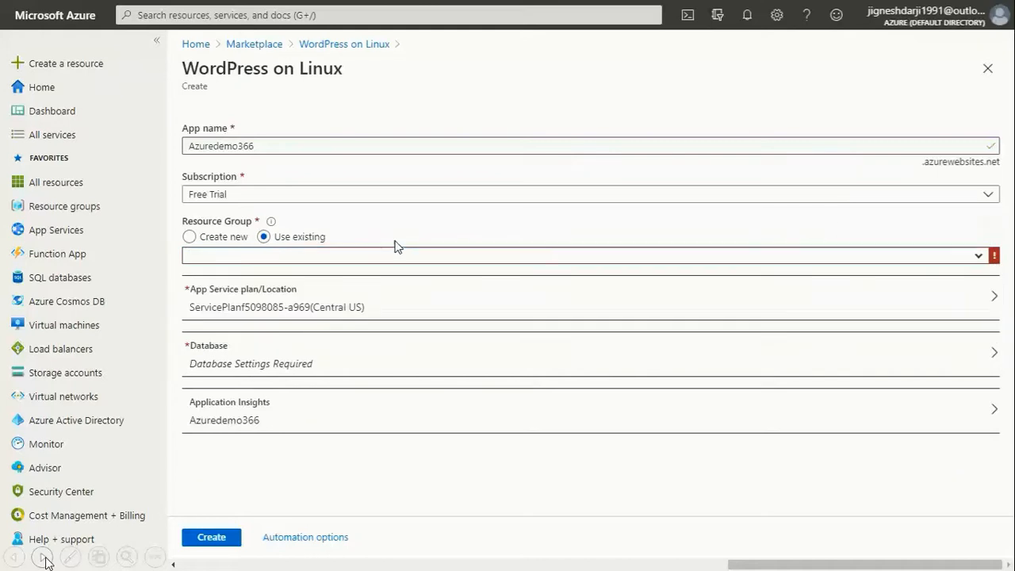
{"action": "left_click", "coordinate": [193, 238]}
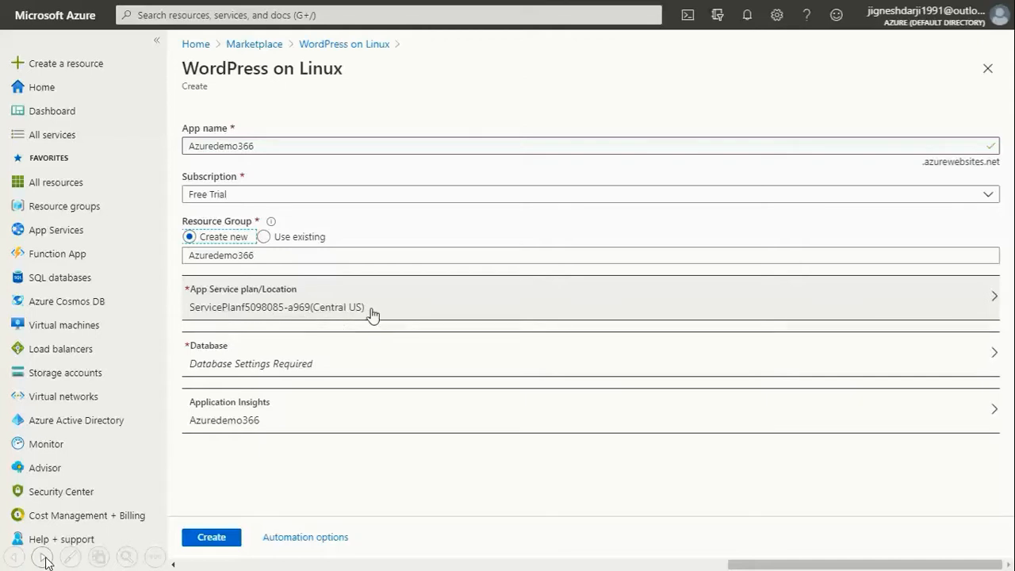
{"action": "left_click", "coordinate": [571, 317]}
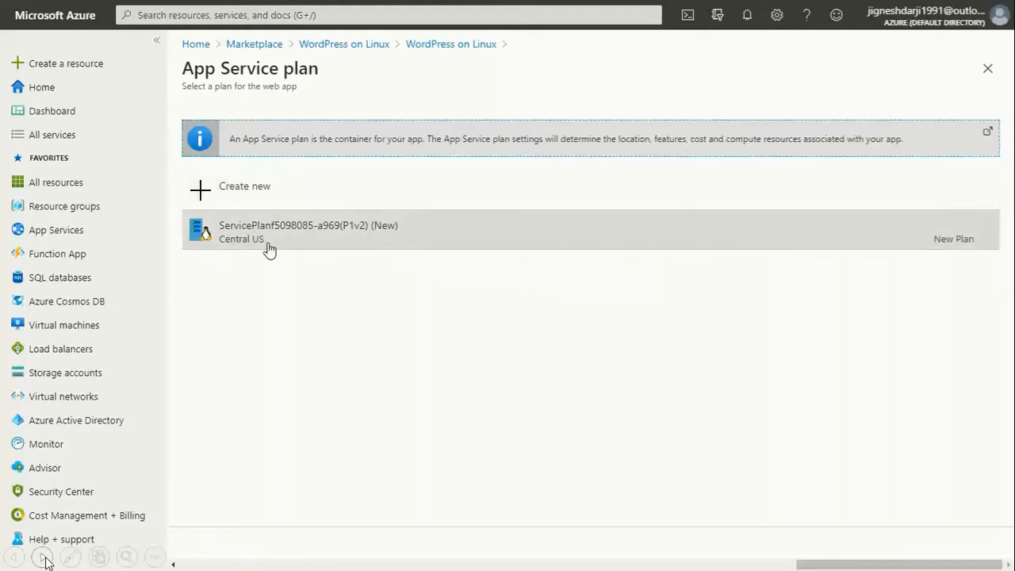
{"action": "left_click", "coordinate": [280, 246]}
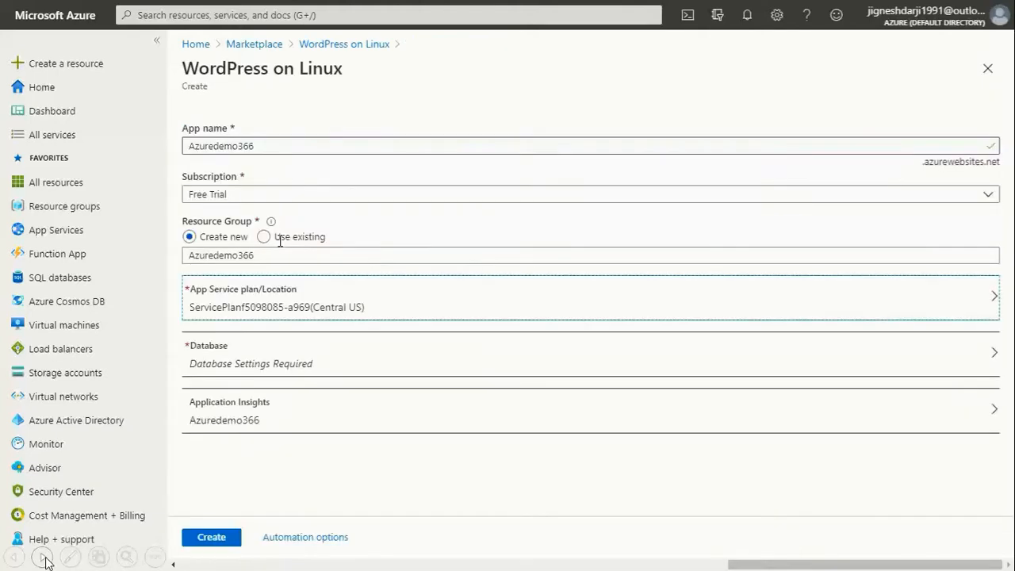
{"action": "left_click", "coordinate": [233, 365]}
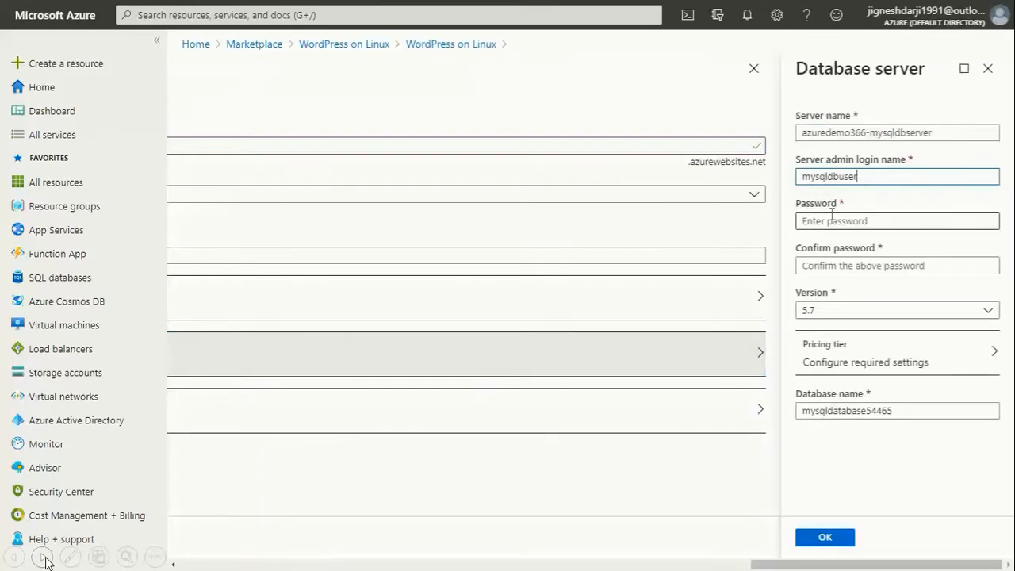
Step: Check the server name and mysqldbuser login, enter and confirm the admin password, then view pricing tiers
{"action": "double_click", "coordinate": [875, 133]}
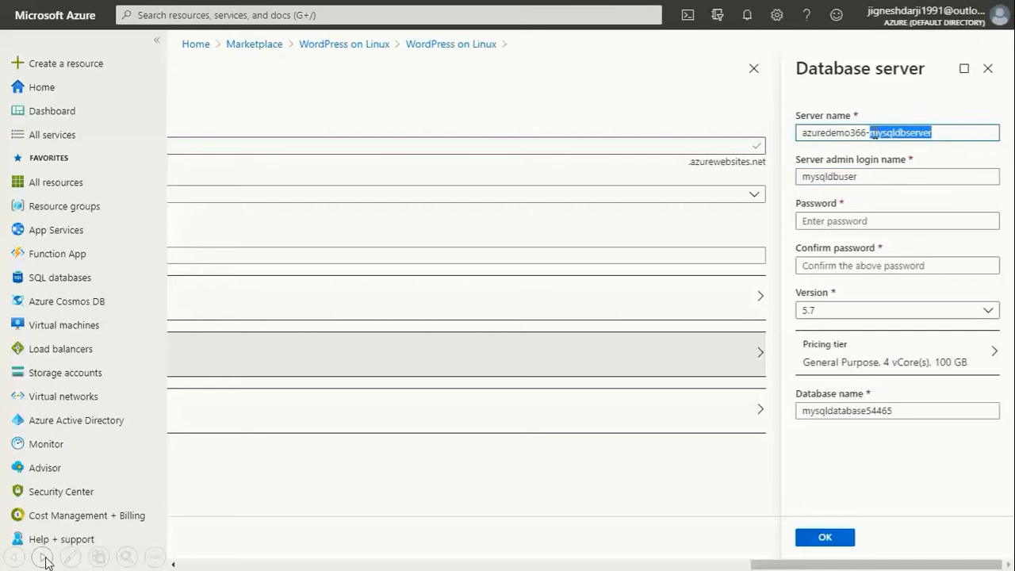
{"action": "double_click", "coordinate": [848, 175]}
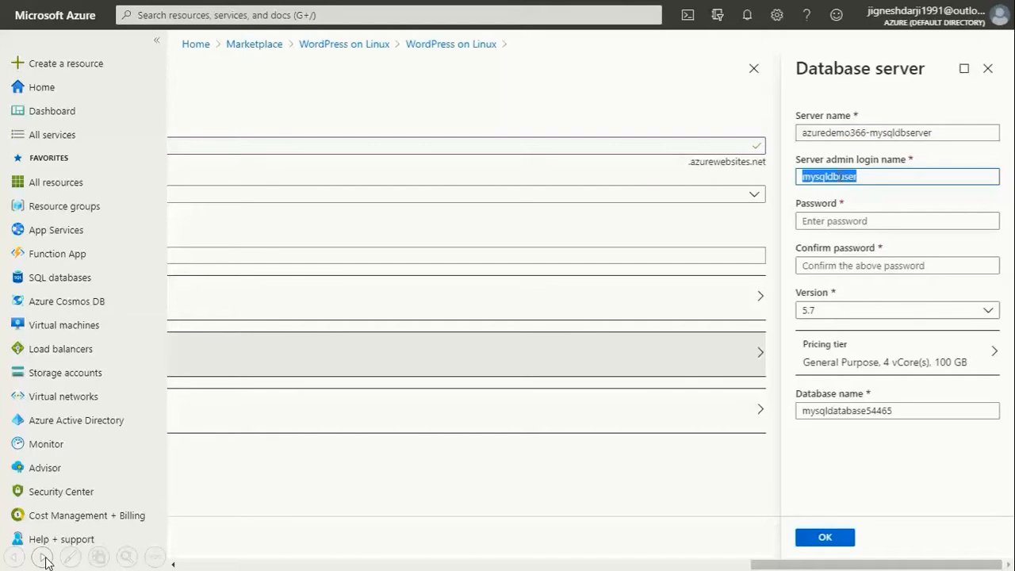
{"action": "left_click", "coordinate": [827, 223]}
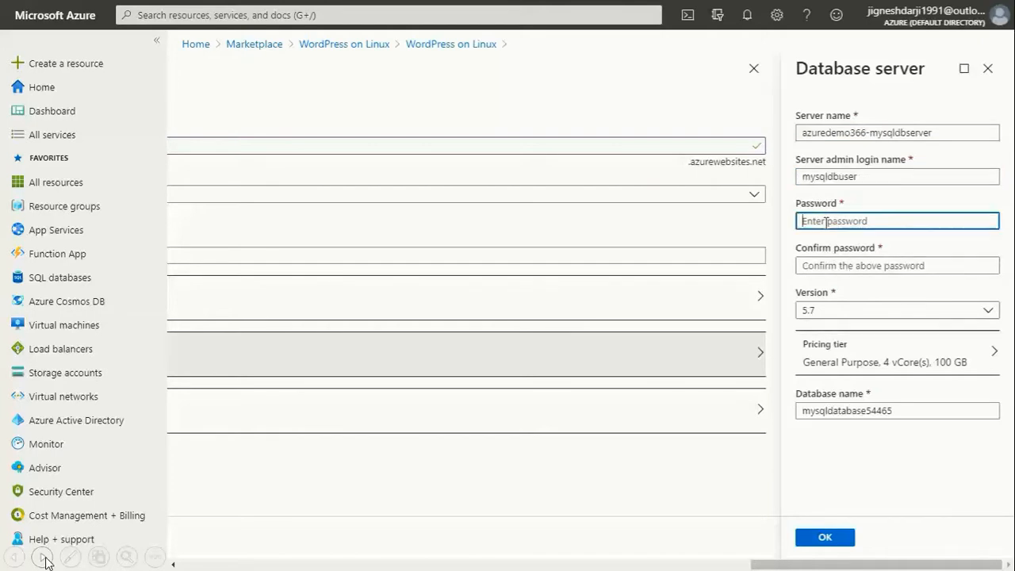
{"action": "type", "text": "•••••"}
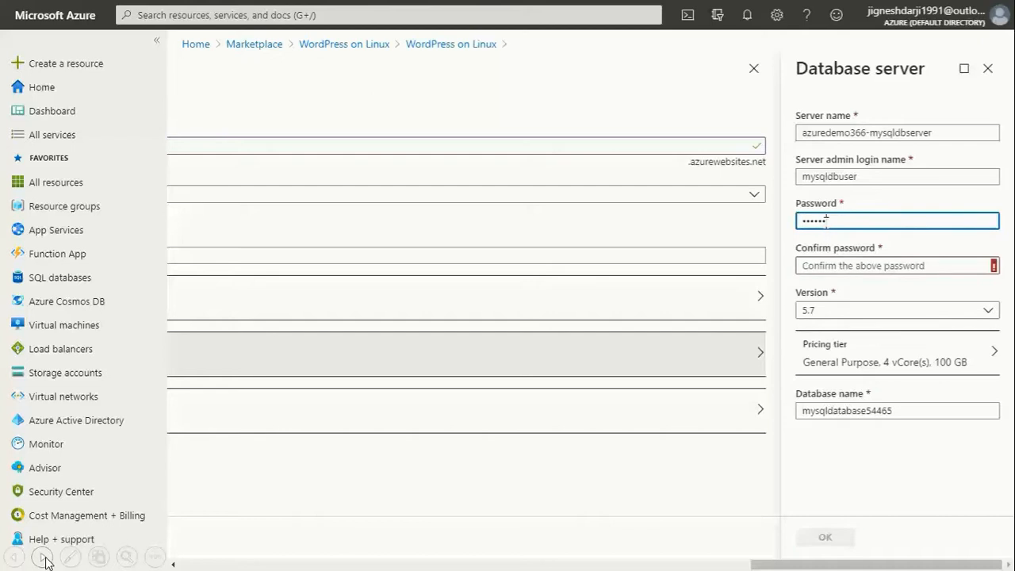
{"action": "type", "text": "••••••••••••"}
{"action": "key", "text": "Tab"}
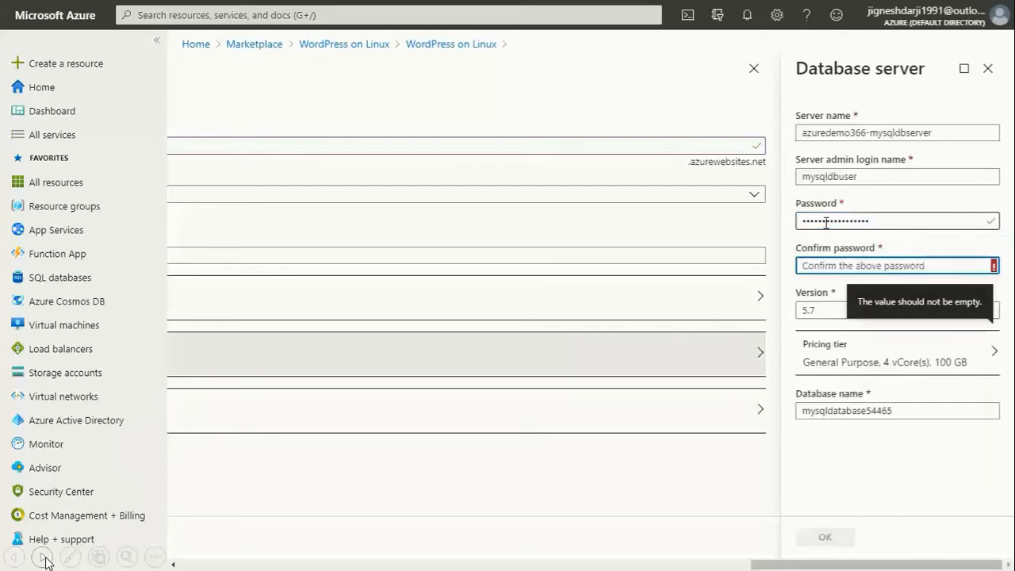
{"action": "type", "text": "••••••••"}
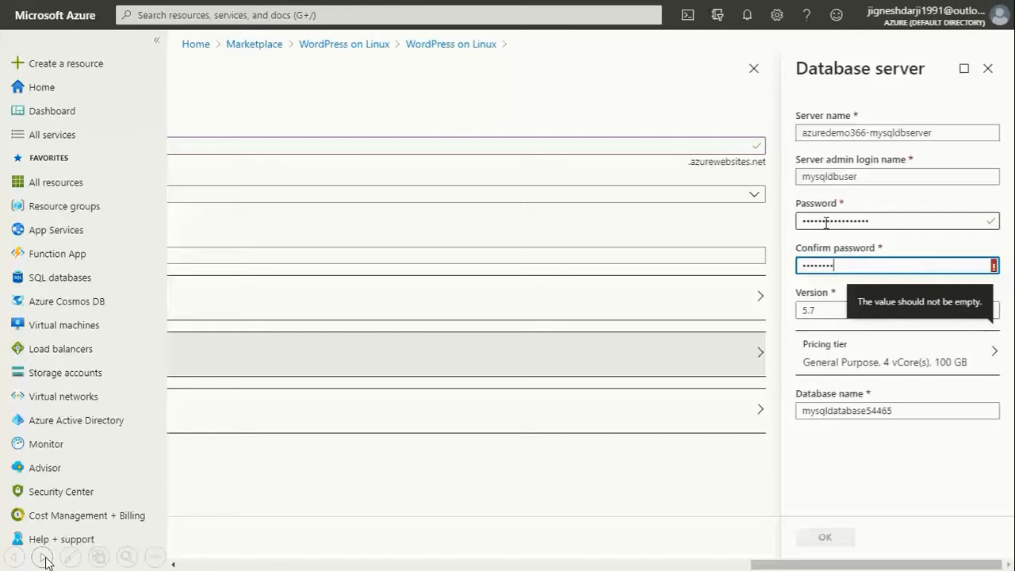
{"action": "type", "text": "••••••••"}
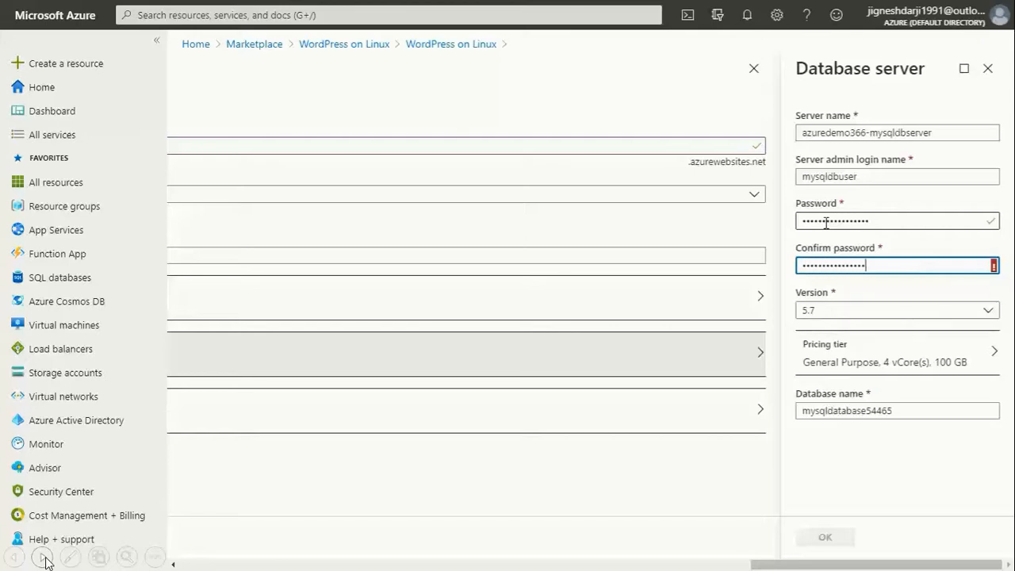
{"action": "type", "text": "•"}
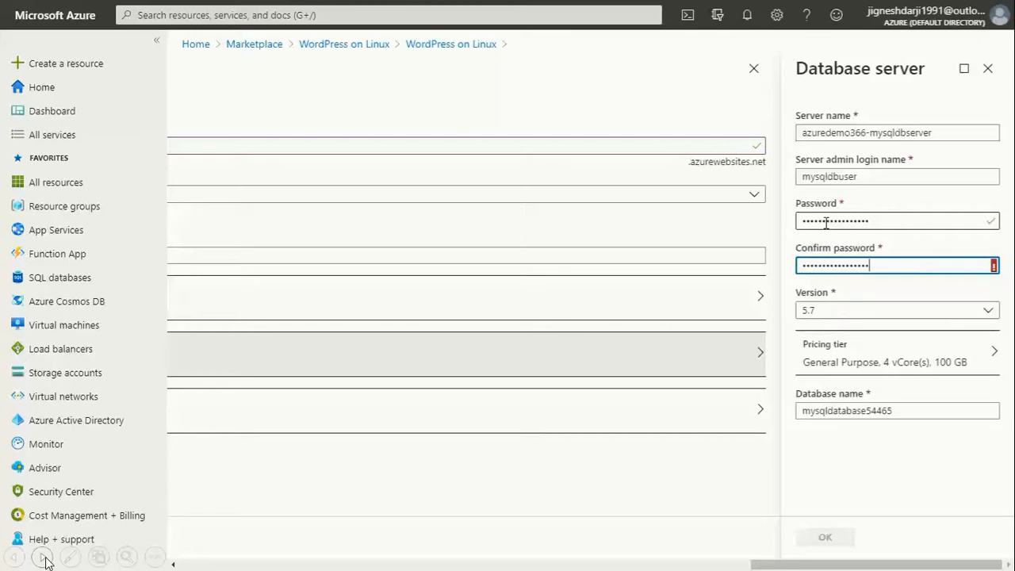
{"action": "left_click", "coordinate": [921, 372]}
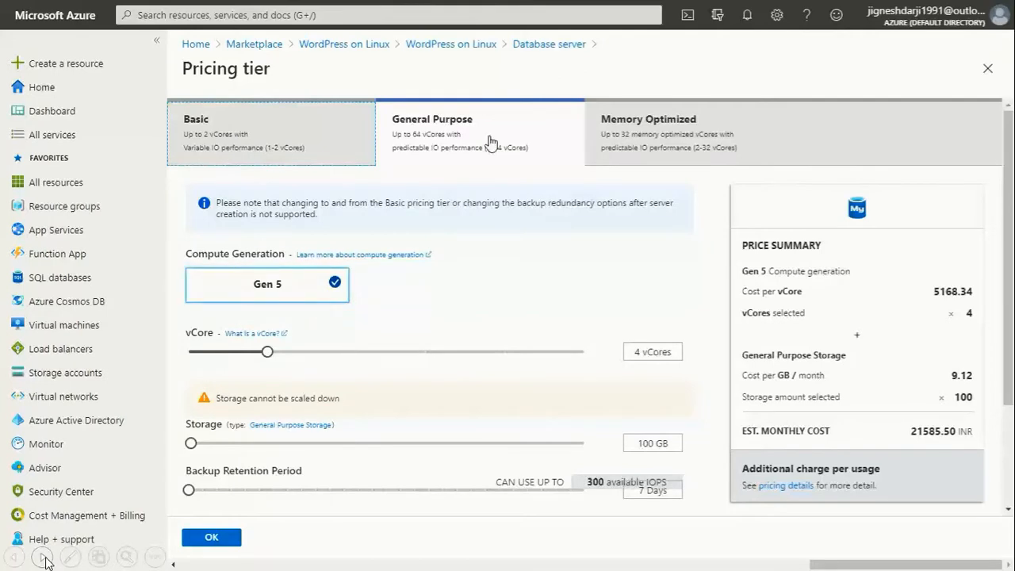
Step: Compare General Purpose and Memory Optimized, then accept Basic with 2 vCores and 50 GB
{"action": "left_click", "coordinate": [252, 148]}
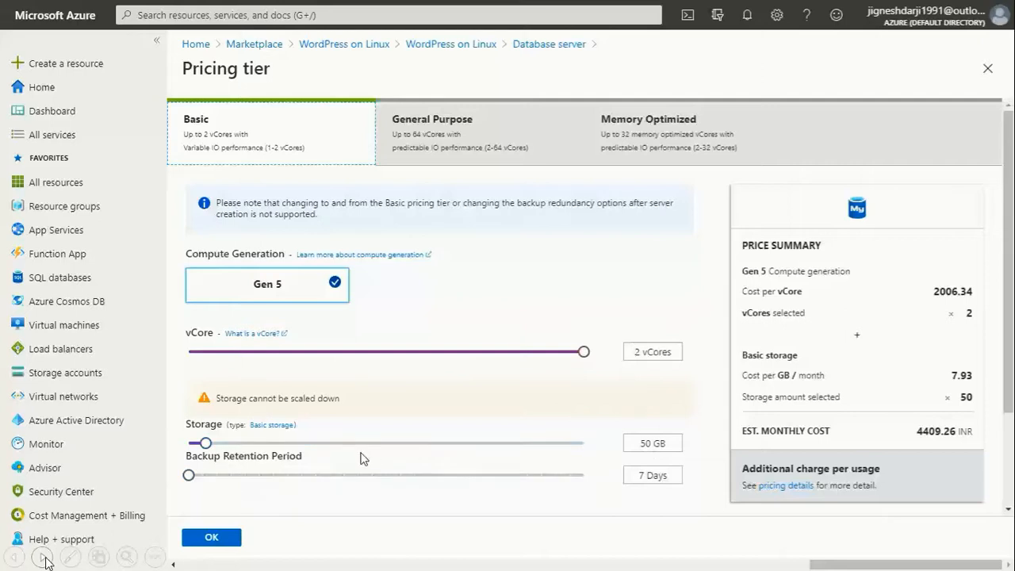
{"action": "left_click", "coordinate": [469, 120]}
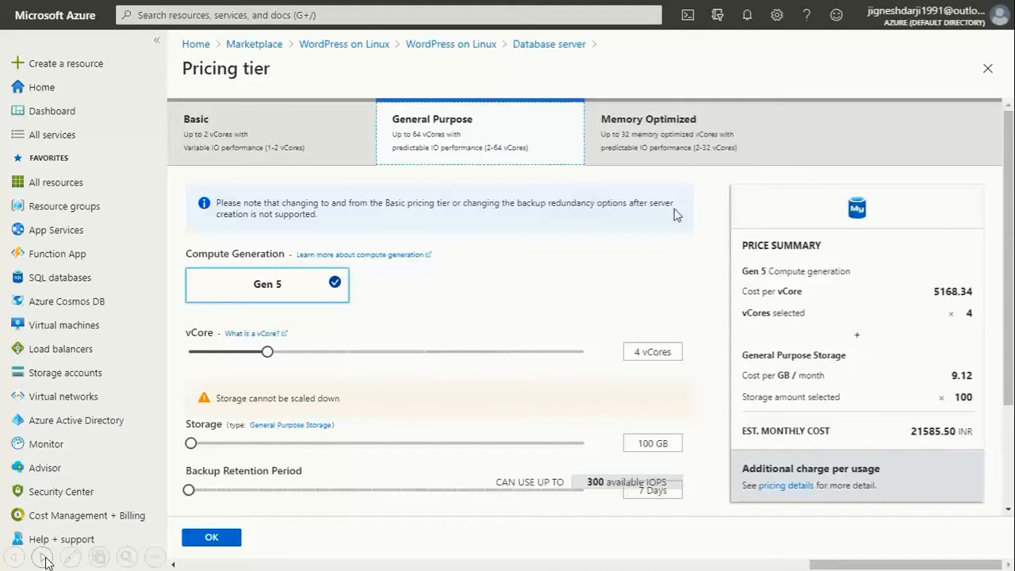
{"action": "left_click", "coordinate": [644, 168]}
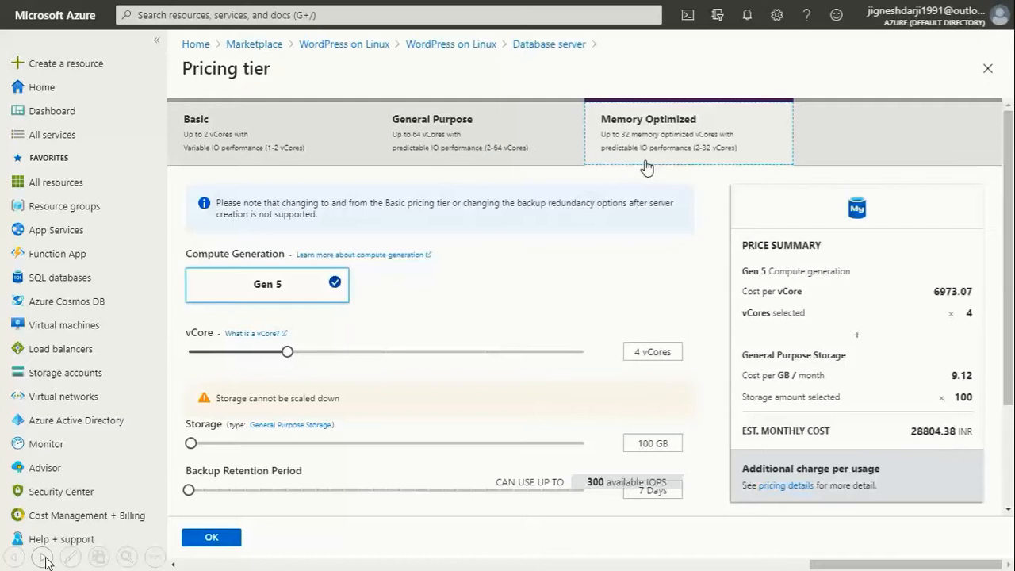
{"action": "left_click", "coordinate": [229, 132]}
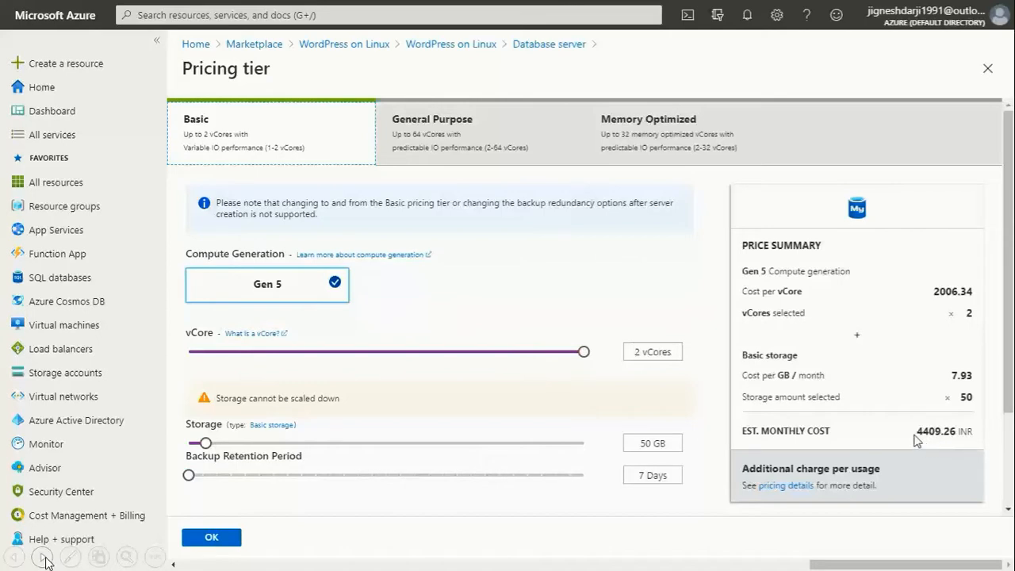
{"action": "left_click_drag", "start_coordinate": [914, 434], "coordinate": [961, 444]}
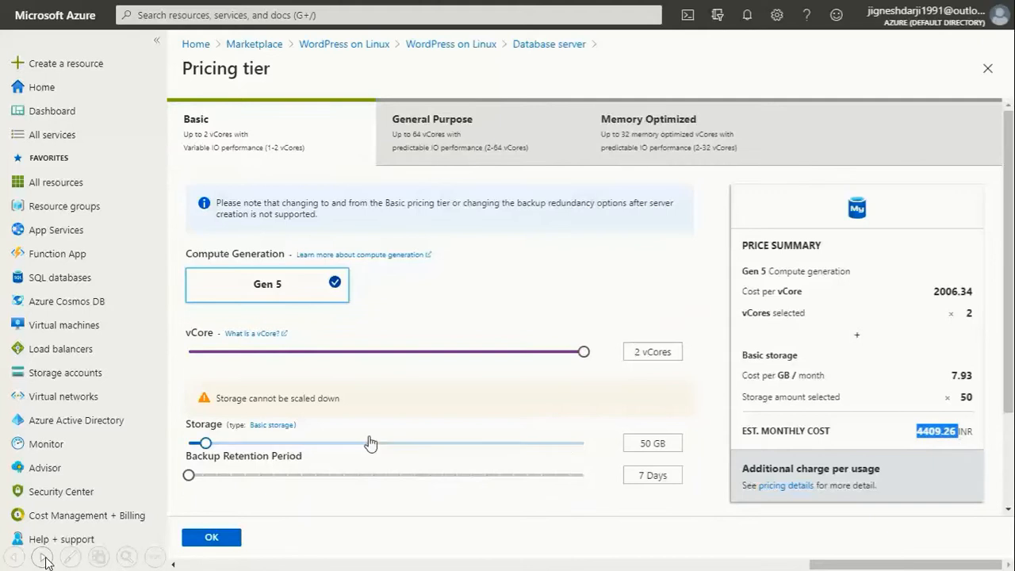
{"action": "left_click", "coordinate": [212, 539]}
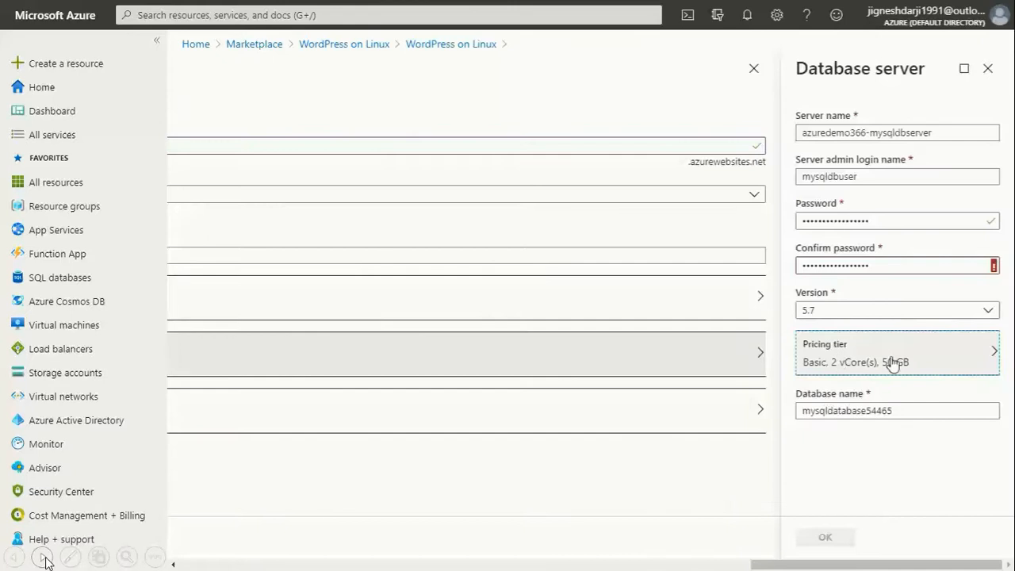
{"action": "left_click", "coordinate": [894, 267]}
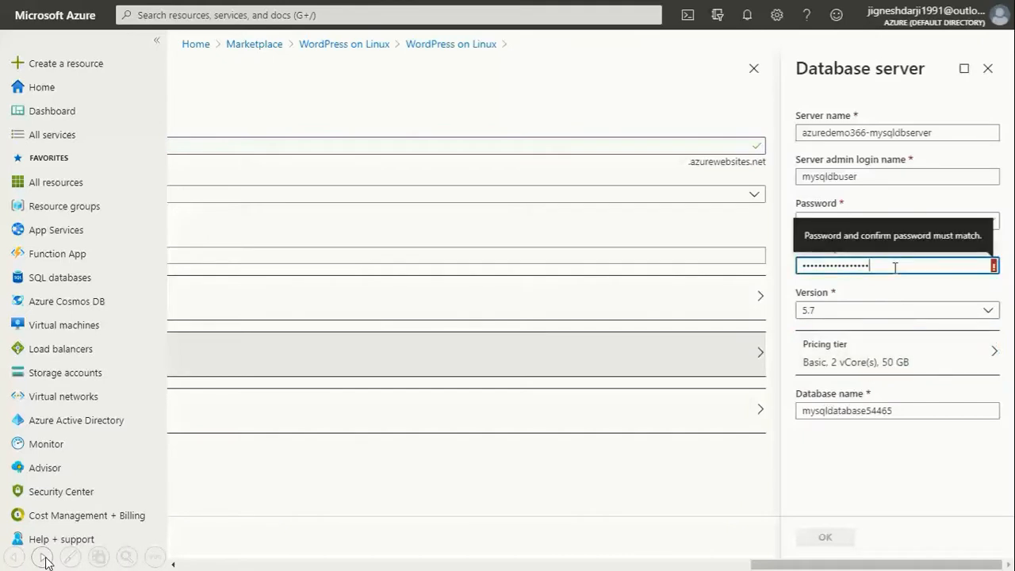
Step: Retype the admin password and its confirmation to match, then accept the database server settings
{"action": "key", "text": "ctrl+a"}
{"action": "type", "text": "*****************"}
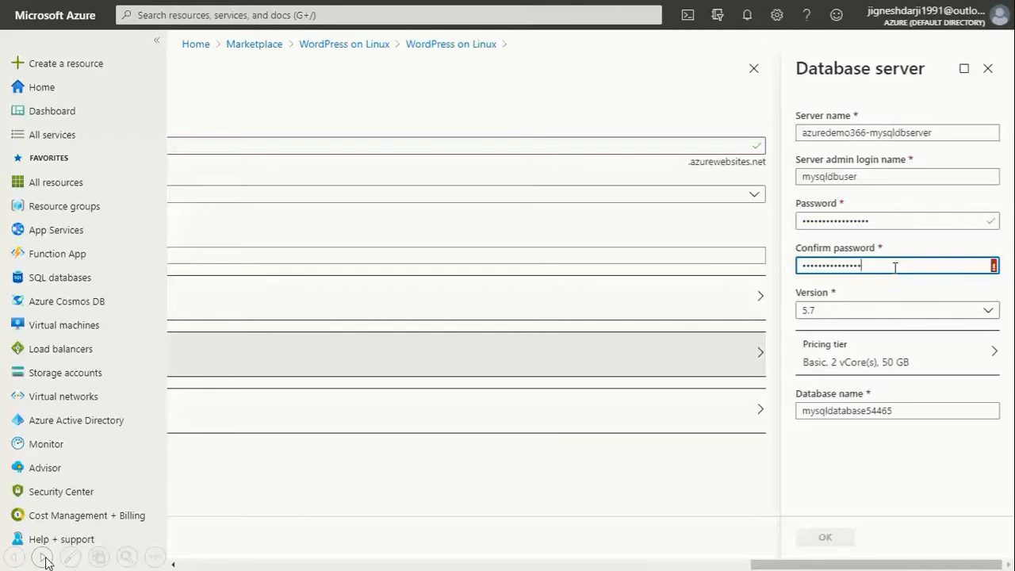
{"action": "double_click", "coordinate": [899, 222]}
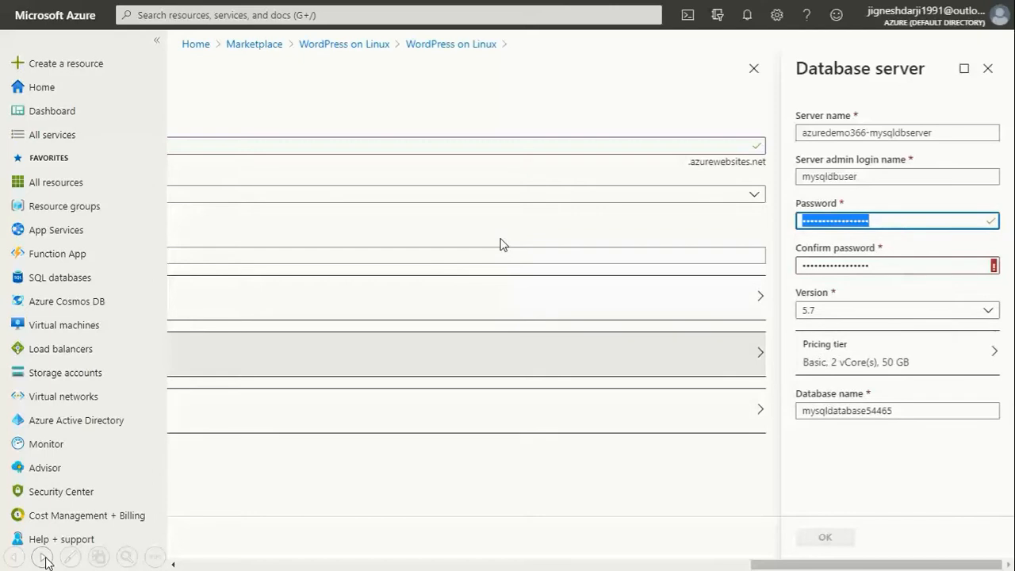
{"action": "type", "text": "*************"}
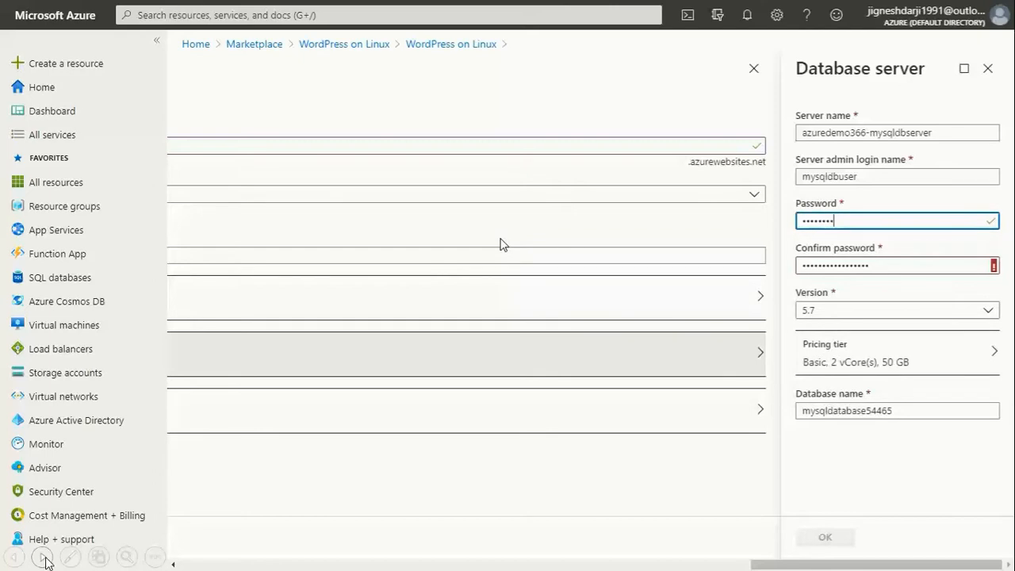
{"action": "type", "text": "****"}
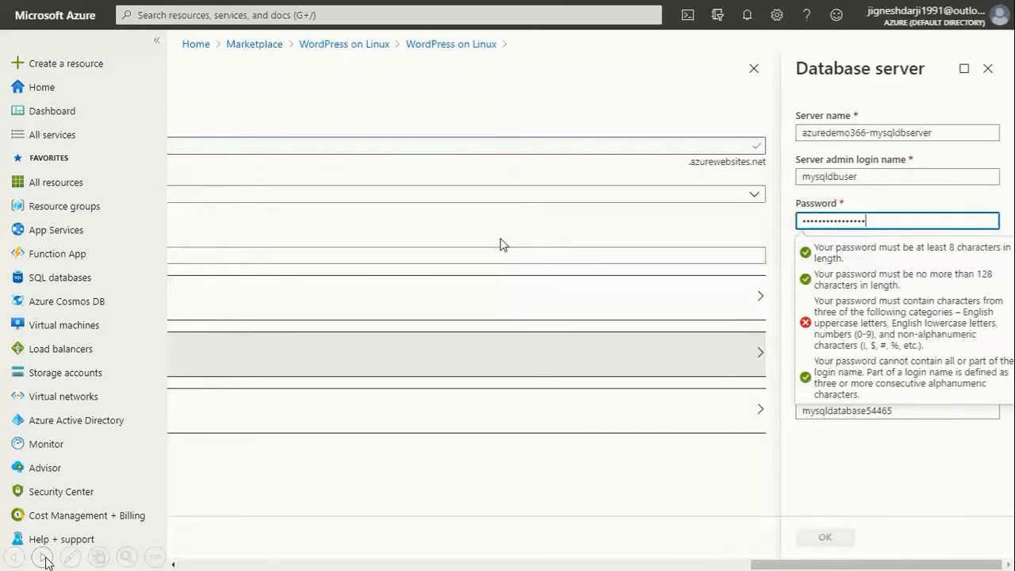
{"action": "left_click", "coordinate": [915, 480]}
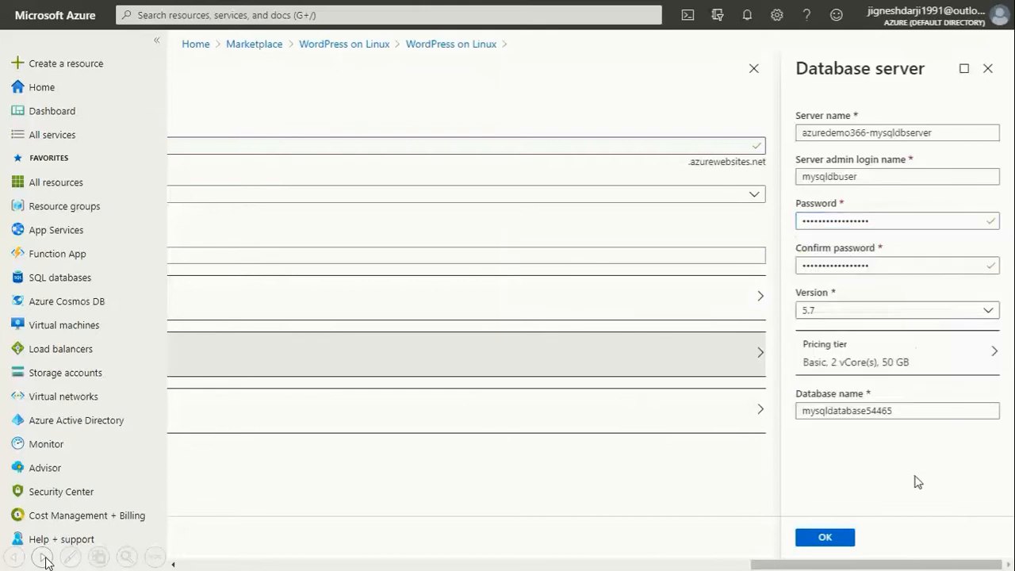
{"action": "left_click", "coordinate": [903, 409]}
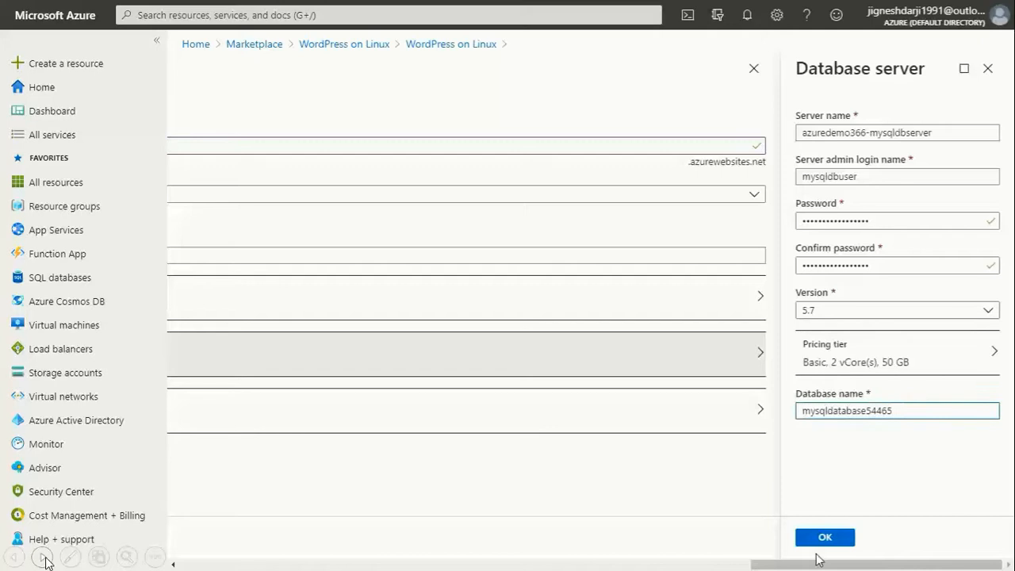
{"action": "left_click", "coordinate": [839, 541]}
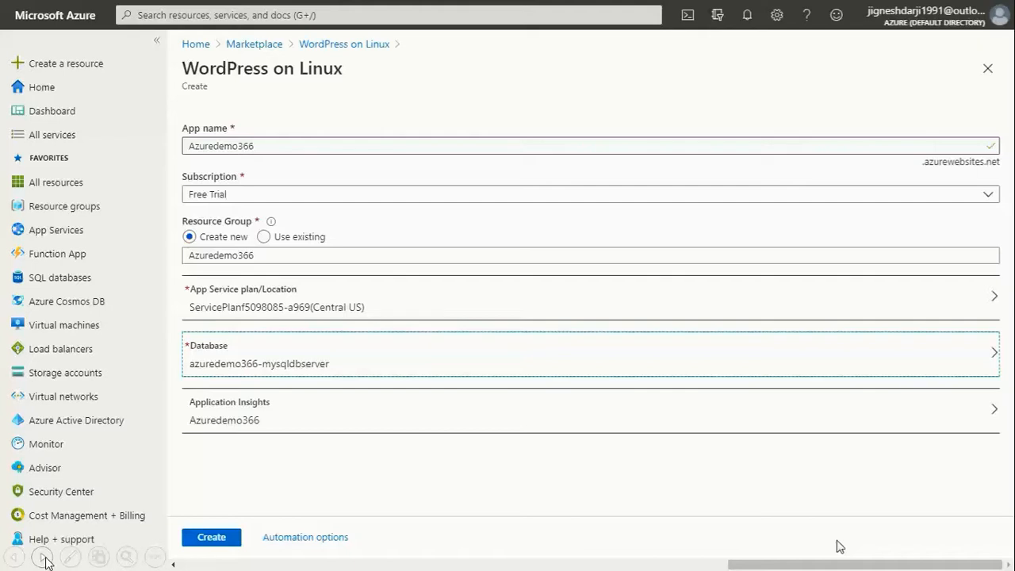
Step: Create the Azuredemo366 WordPress app and check its deployment in notifications
{"action": "left_click", "coordinate": [213, 540]}
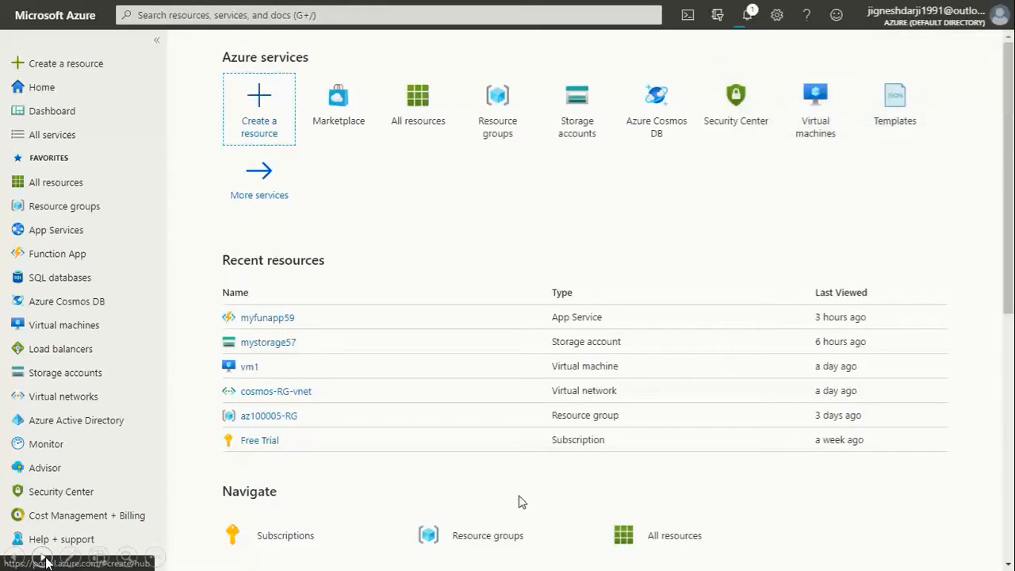
{"action": "left_click", "coordinate": [747, 15]}
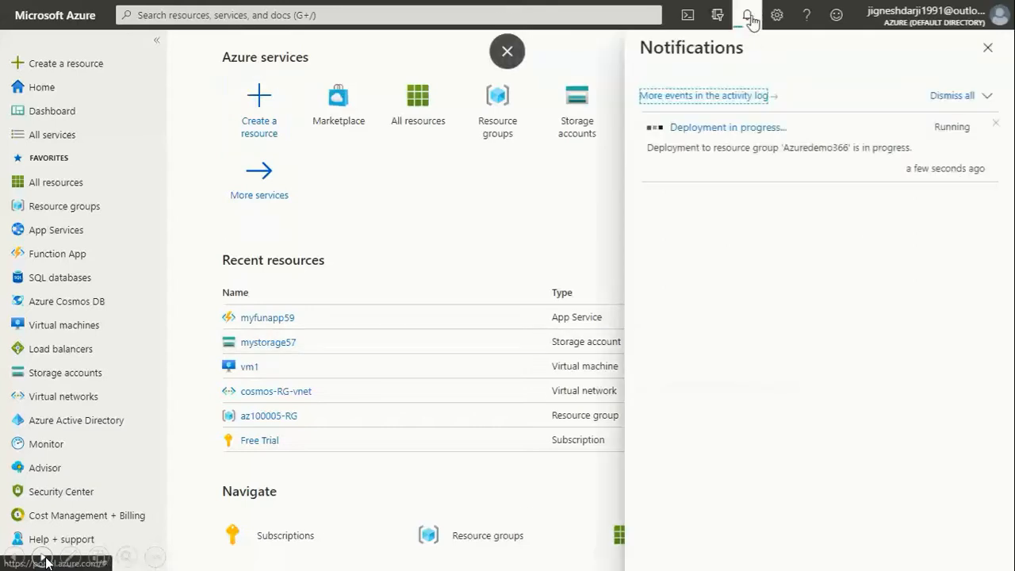
Step: Go to the overview of the 'Deployment in progress...' notification's deployment
{"action": "left_click", "coordinate": [718, 132]}
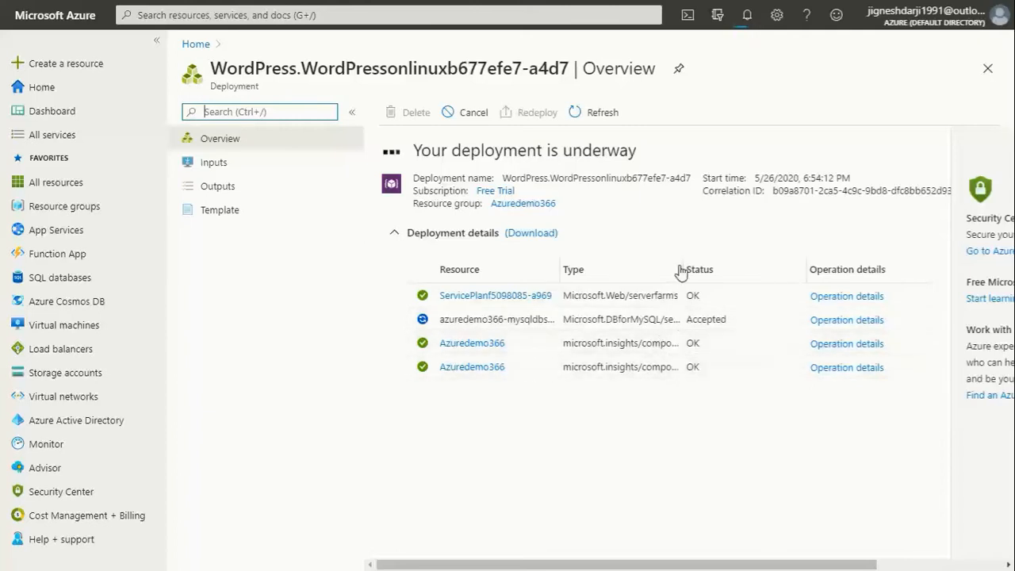
Step: Widen the Type column, confirm 'Deployment succeeded' in notifications, and refresh the deployment overview
{"action": "left_click_drag", "start_coordinate": [684, 262], "coordinate": [740, 268]}
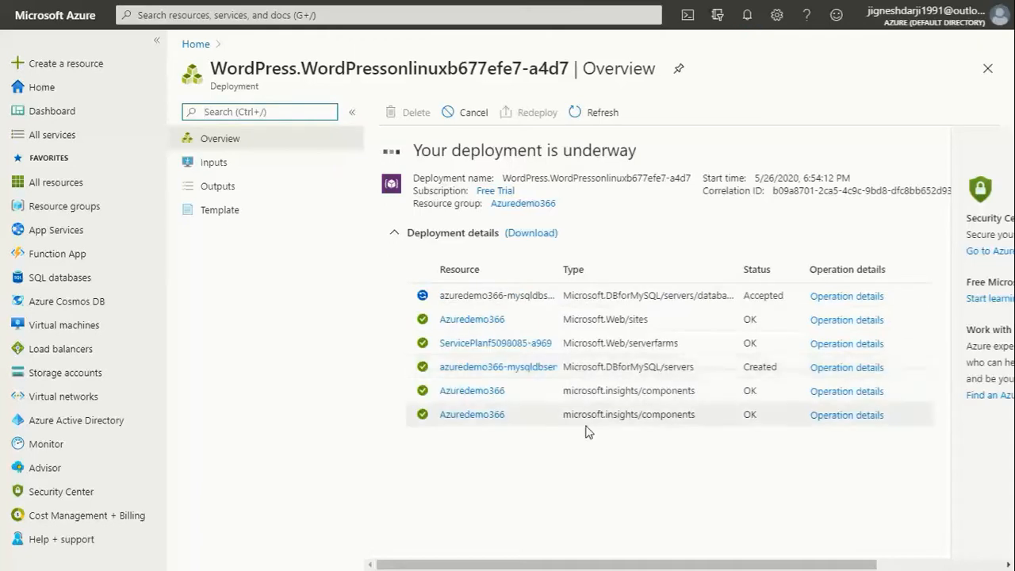
{"action": "left_click", "coordinate": [747, 16]}
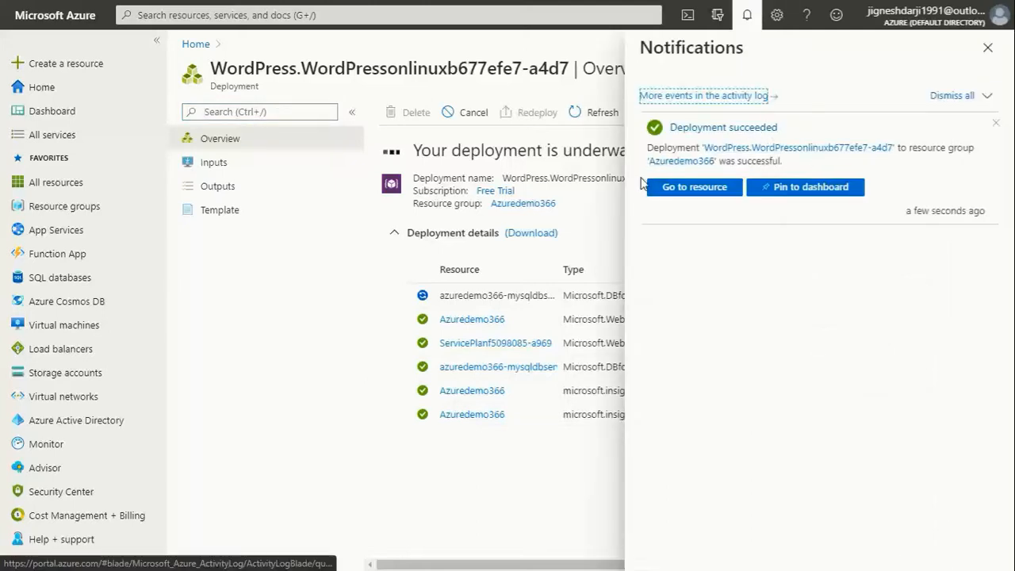
{"action": "left_click", "coordinate": [687, 187]}
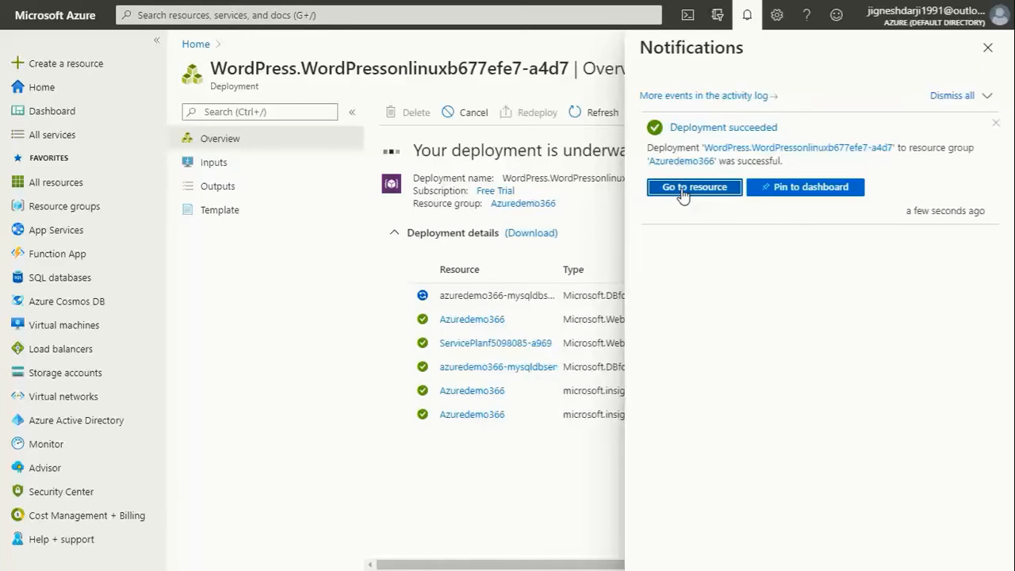
{"action": "left_click", "coordinate": [588, 250]}
{"action": "left_click", "coordinate": [582, 113]}
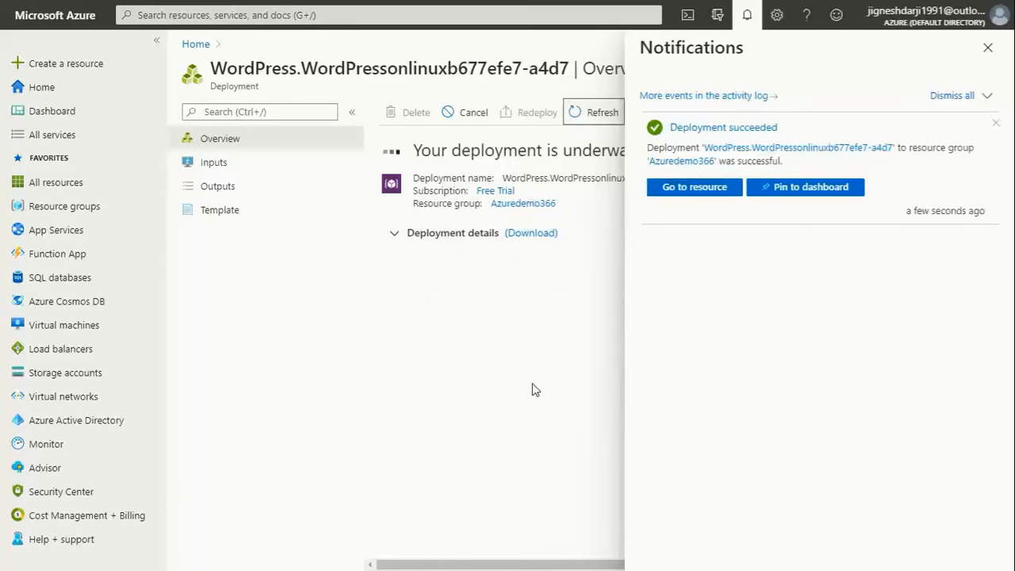
{"action": "left_click", "coordinate": [398, 238]}
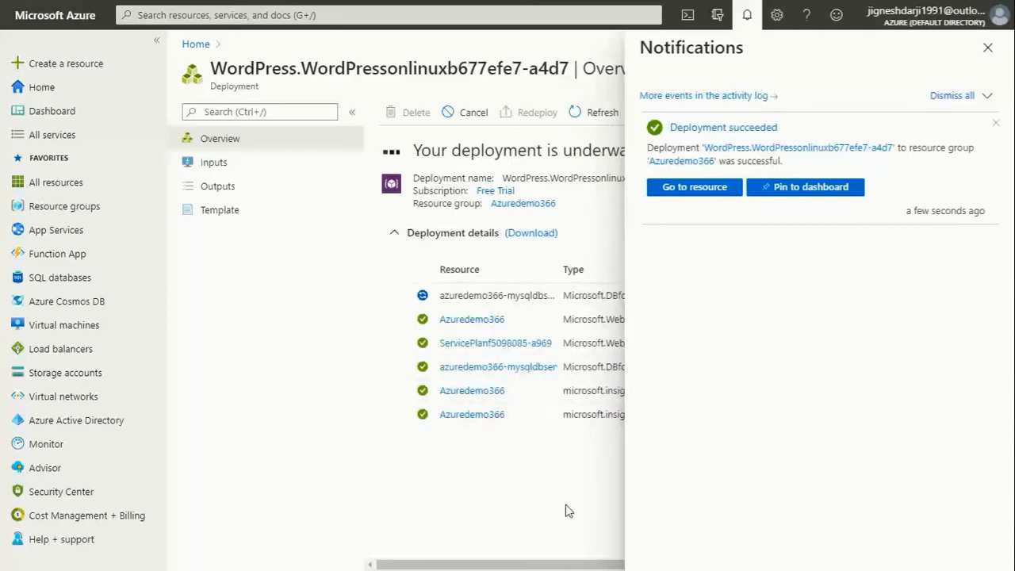
{"action": "left_click", "coordinate": [989, 50]}
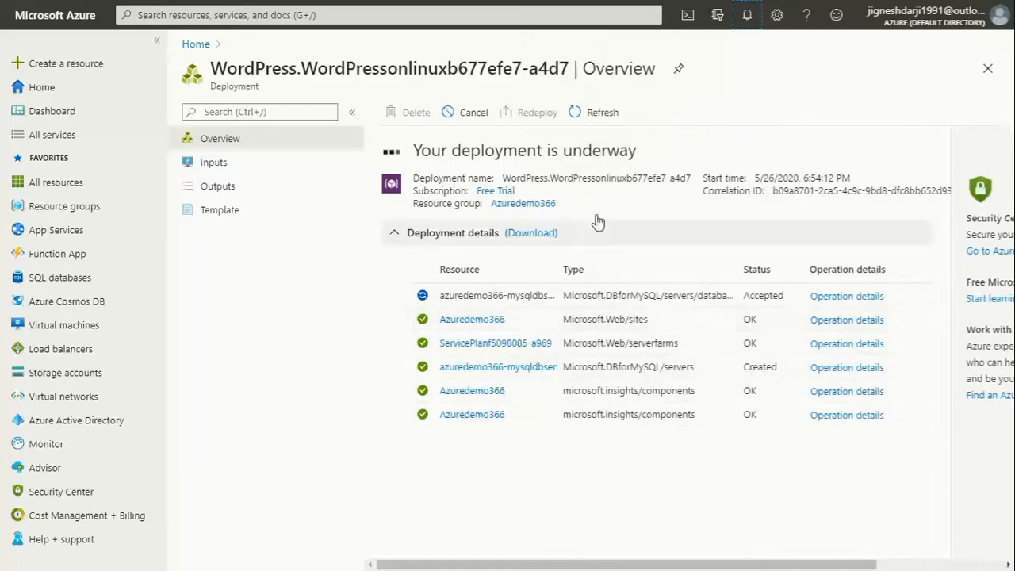
{"action": "left_click", "coordinate": [591, 115]}
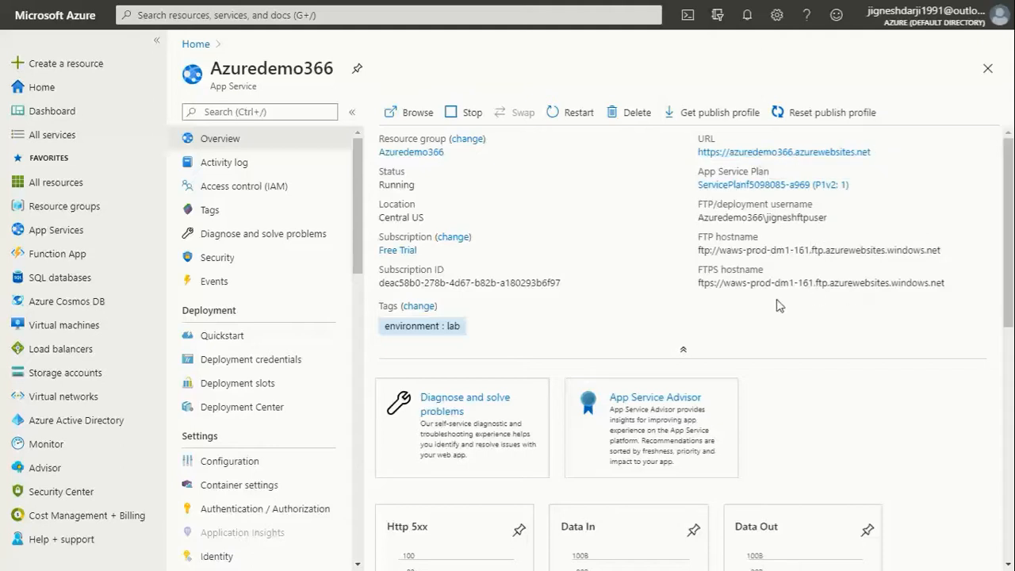
{"action": "left_click", "coordinate": [776, 152]}
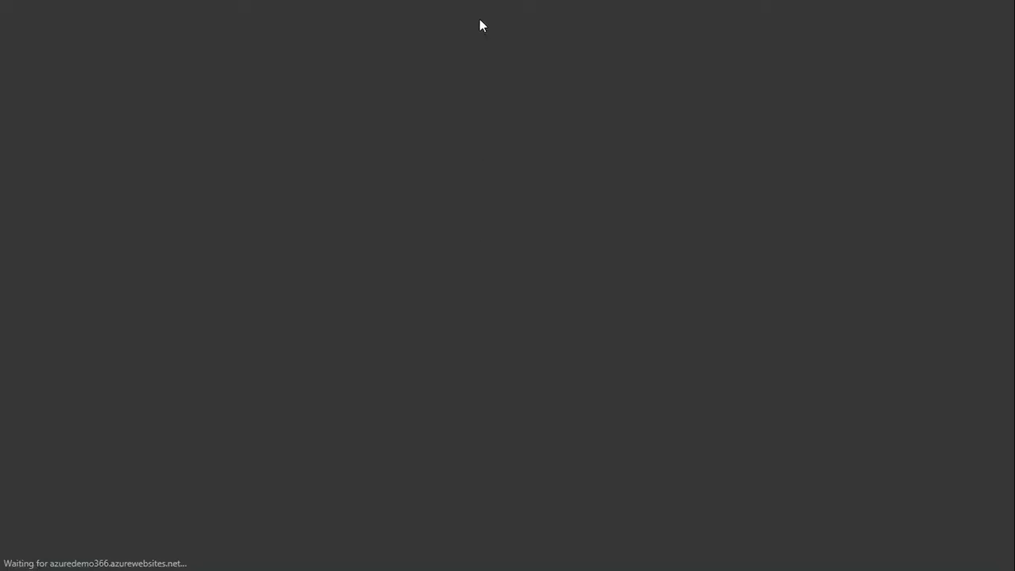
Step: Exit fullscreen, keep English (United States) as the WordPress language, and continue
{"action": "mouse_move", "coordinate": [521, 71]}
{"action": "left_click", "coordinate": [509, 55]}
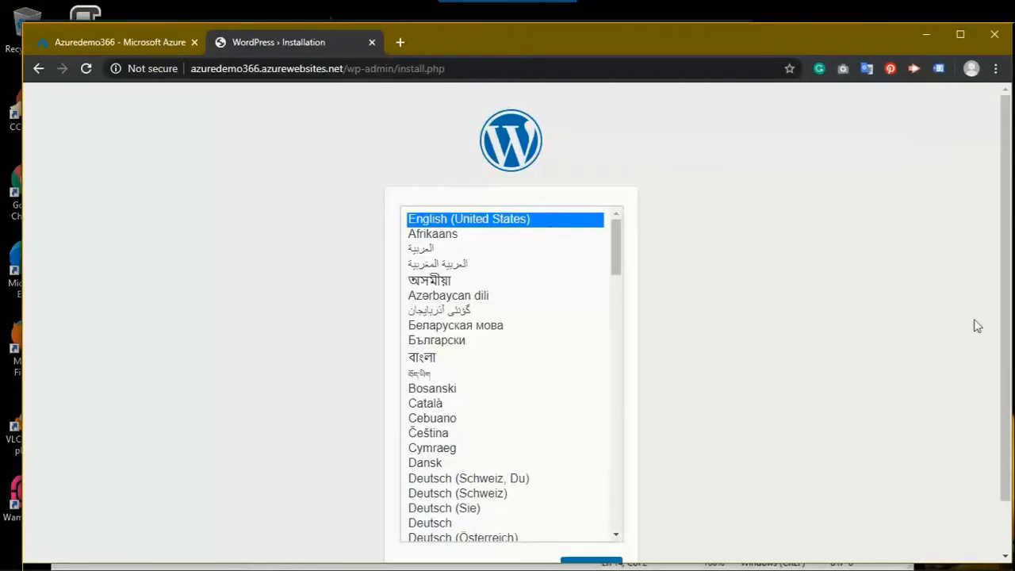
{"action": "left_click_drag", "start_coordinate": [1010, 313], "coordinate": [1001, 353]}
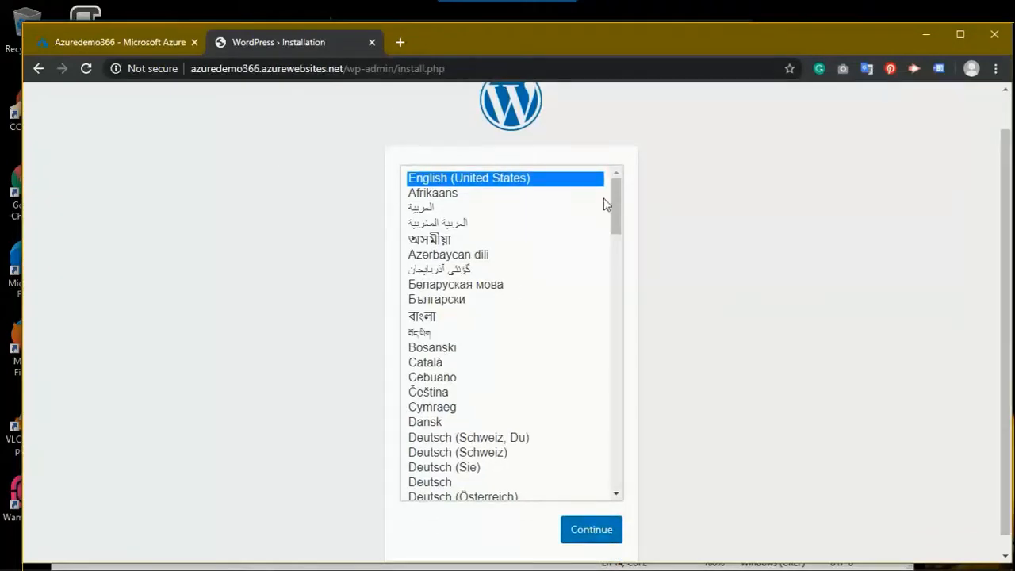
{"action": "left_click_drag", "start_coordinate": [617, 215], "coordinate": [616, 184]}
{"action": "left_click", "coordinate": [571, 538]}
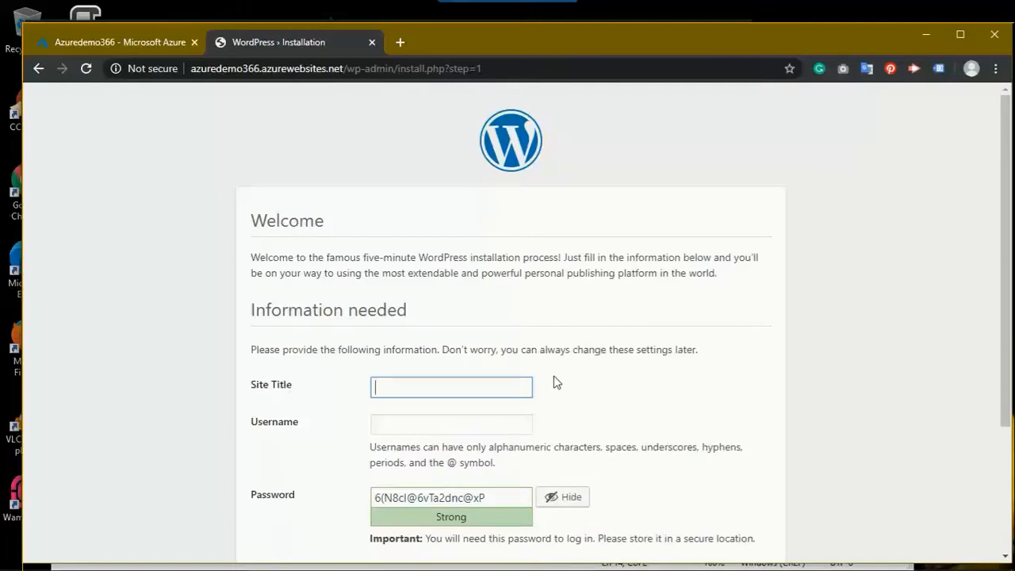
Step: Enter 'Azure Demo' as the site title and 'admin' as the username
{"action": "type", "text": "Azure Demo"}
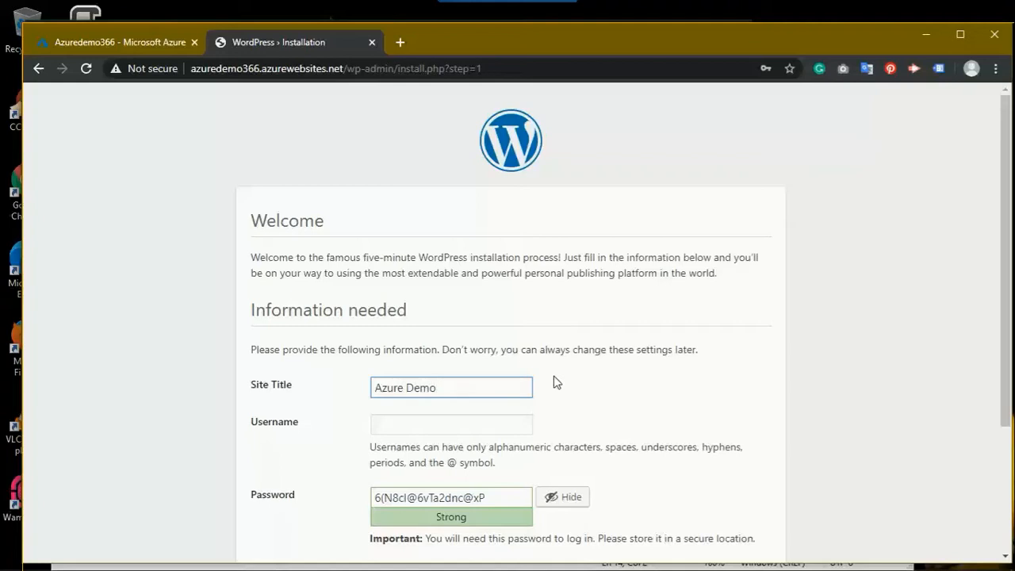
{"action": "key", "text": "Tab"}
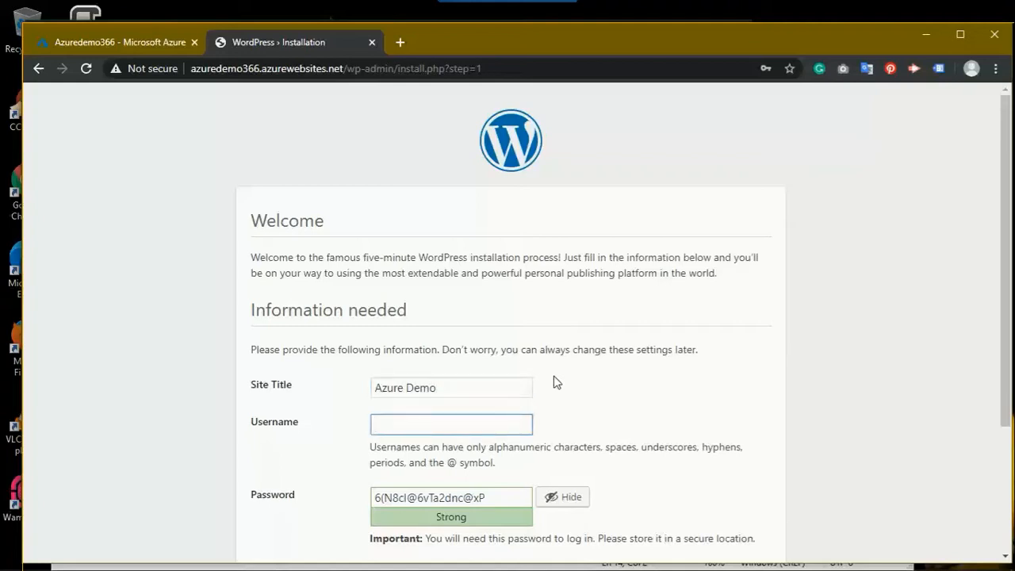
{"action": "type", "text": "admin"}
{"action": "key", "text": "Tab"}
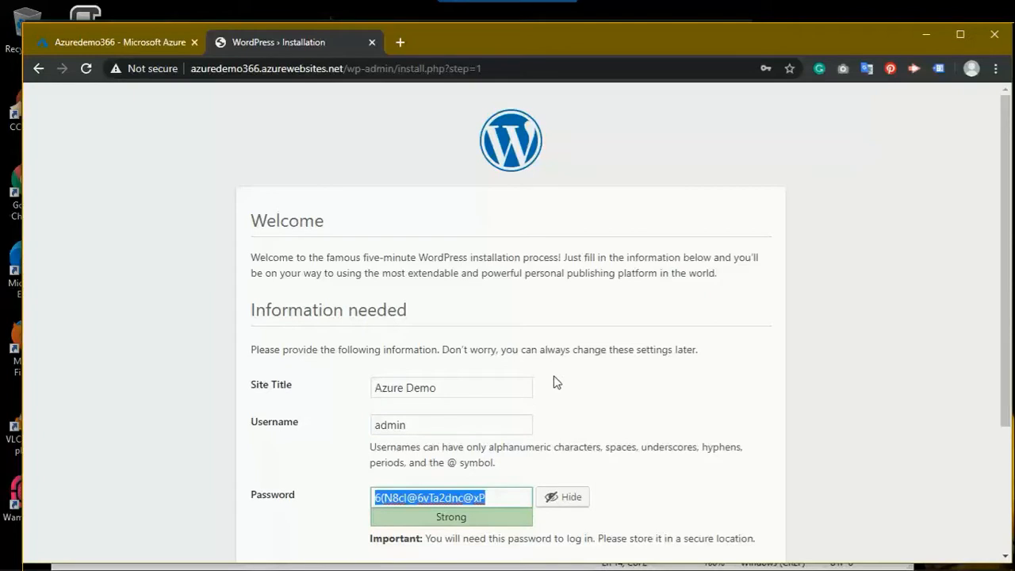
Step: Replace the suggested password with a custom admin password and correct its first letter
{"action": "left_click", "coordinate": [548, 503]}
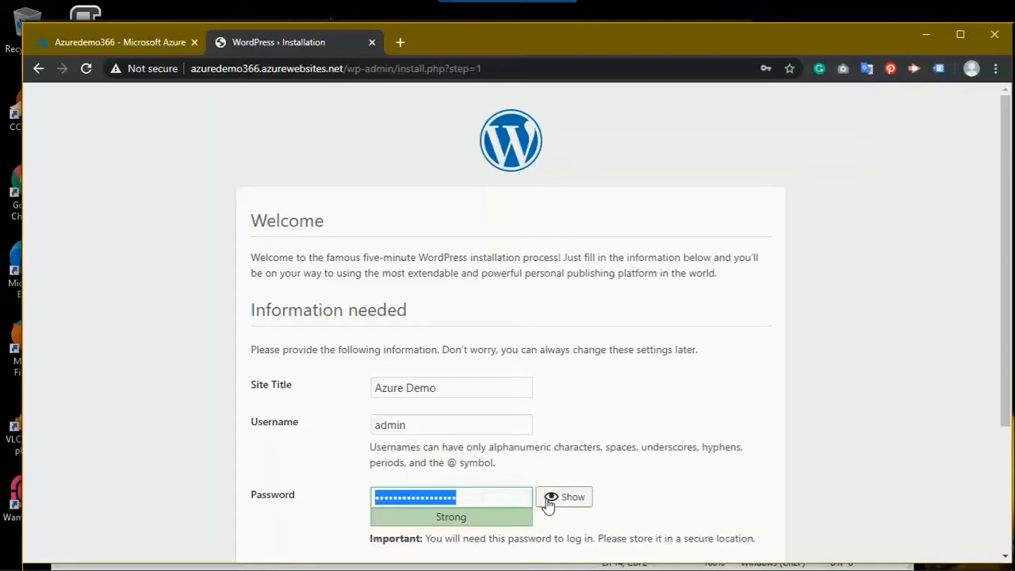
{"action": "type", "text": "••"}
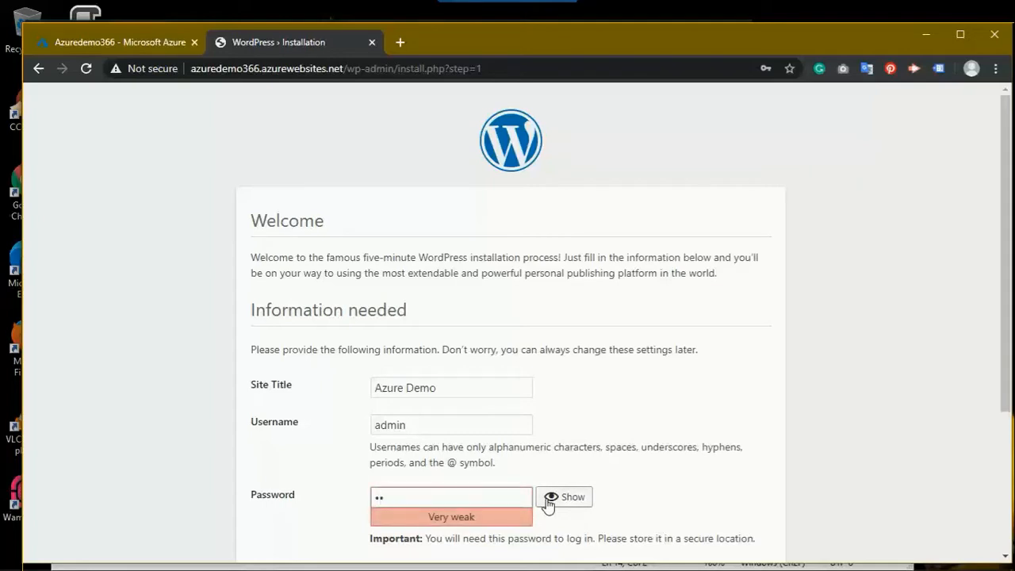
{"action": "type", "text": "••••••"}
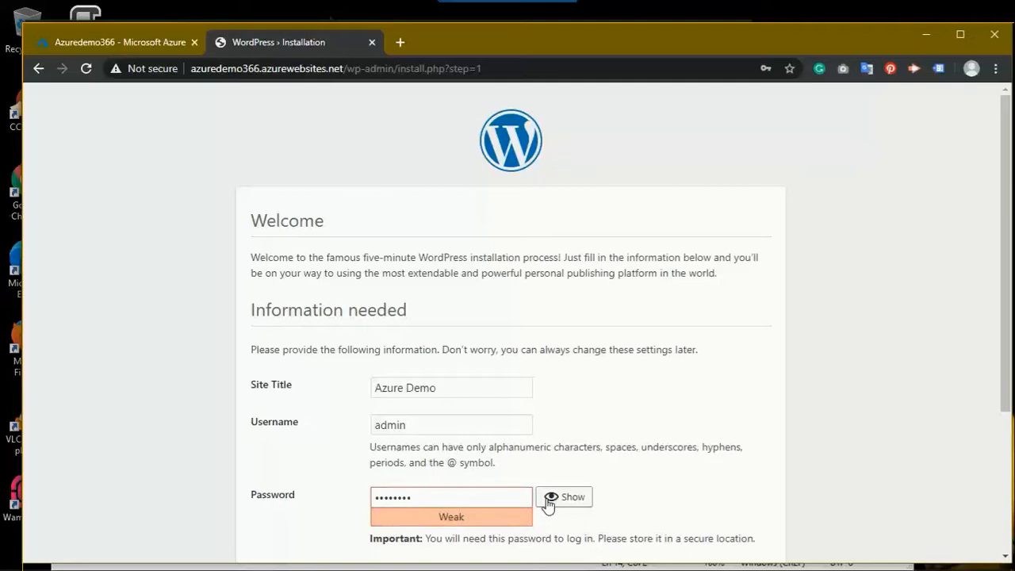
{"action": "type", "text": "••••"}
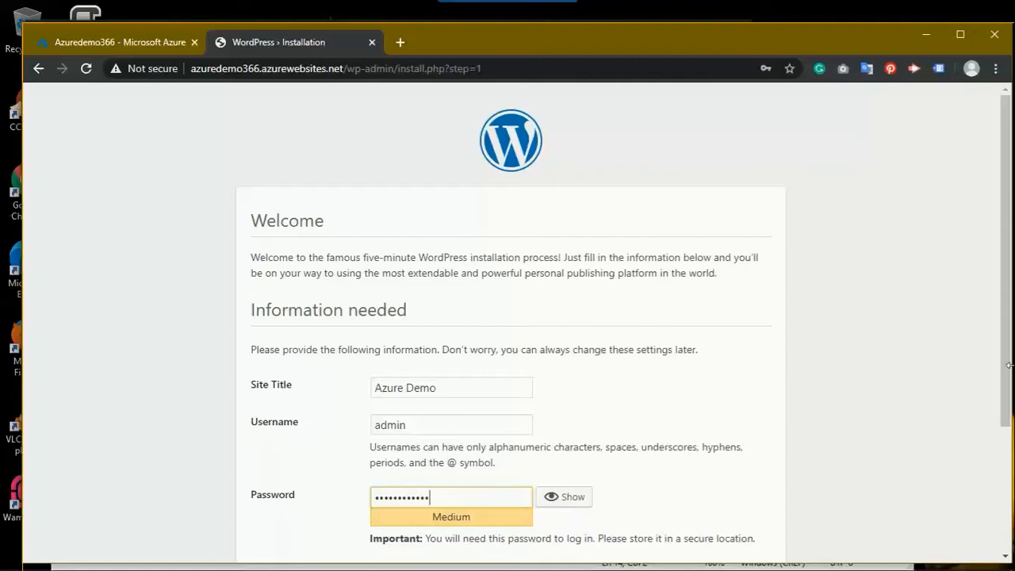
{"action": "left_click_drag", "start_coordinate": [1004, 363], "coordinate": [1001, 426]}
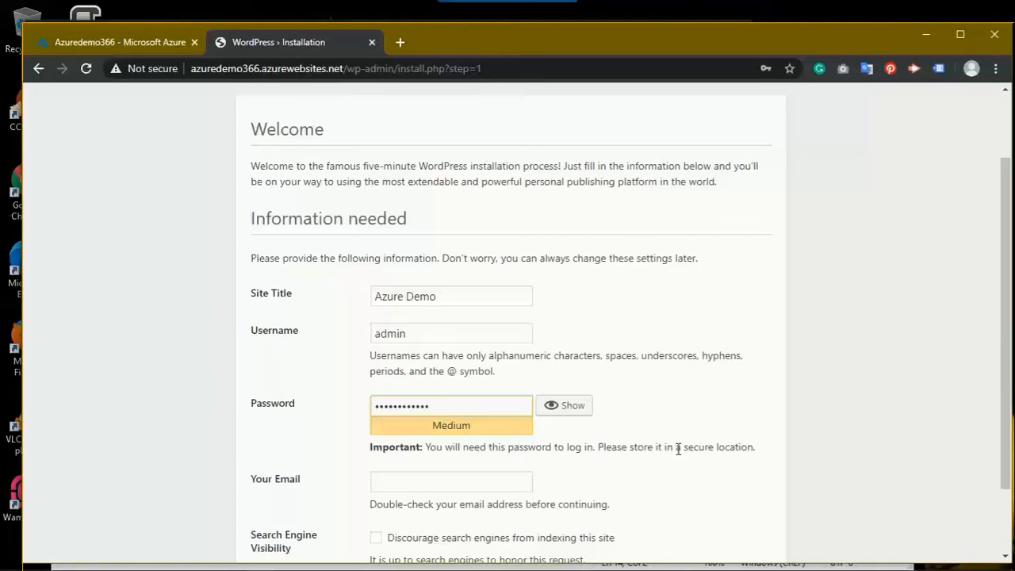
{"action": "left_click", "coordinate": [558, 406]}
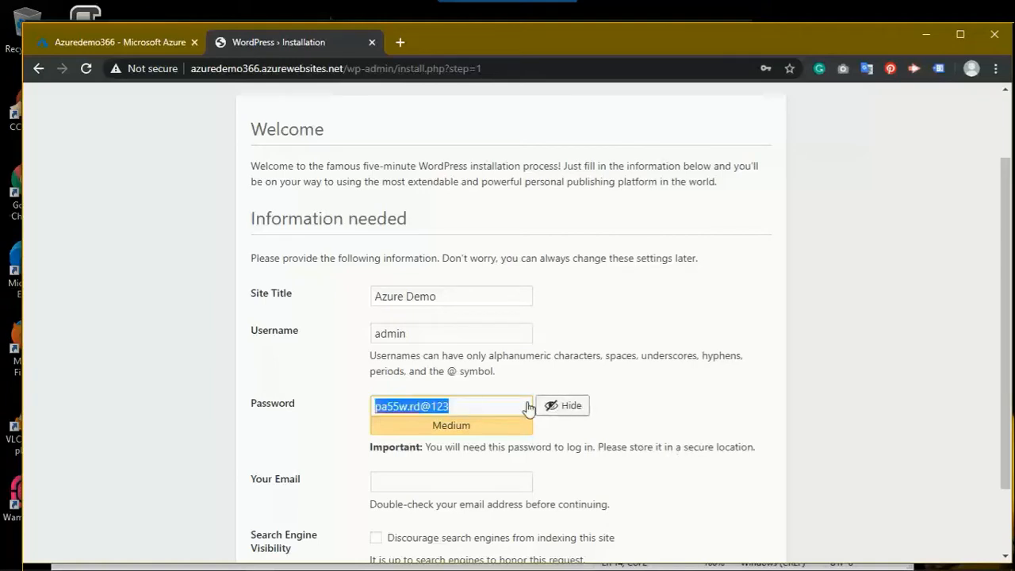
{"action": "left_click", "coordinate": [421, 406]}
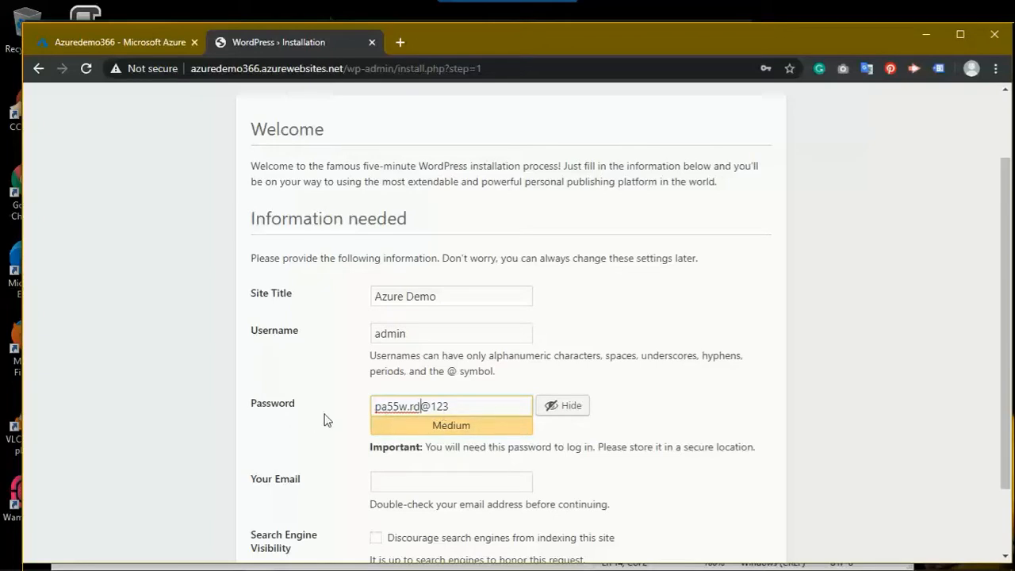
{"action": "left_click_drag", "start_coordinate": [378, 411], "coordinate": [361, 414]}
{"action": "type", "text": "P"}
{"action": "left_click_drag", "start_coordinate": [467, 410], "coordinate": [288, 423]}
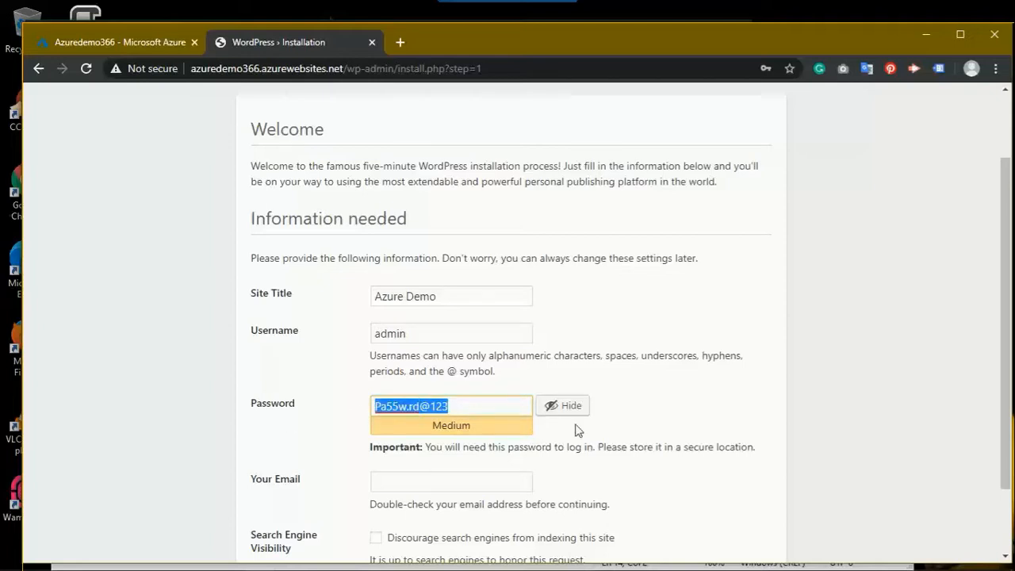
Step: Fill in the admin e-mail address and install WordPress
{"action": "left_click", "coordinate": [426, 479]}
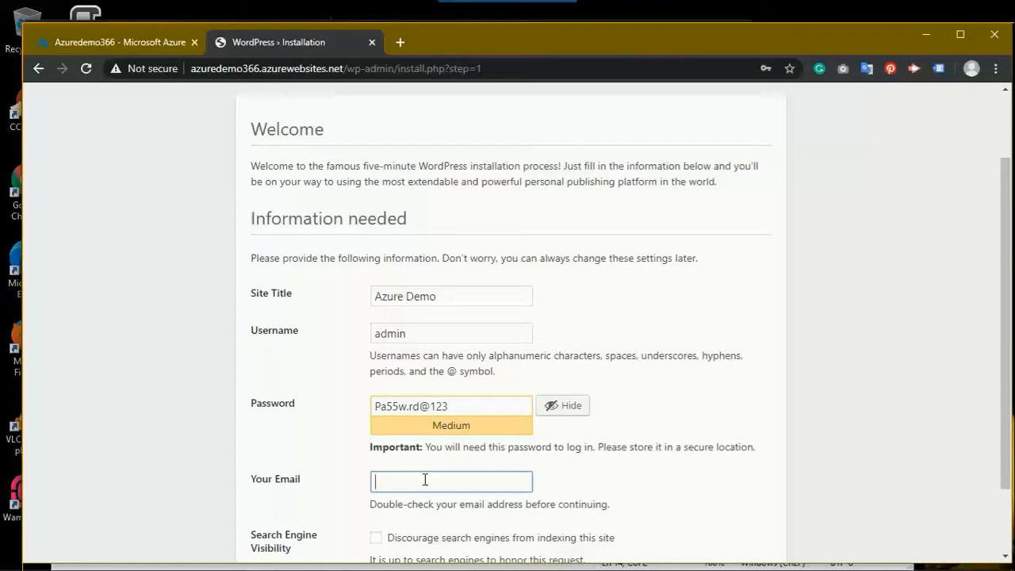
{"action": "left_click_drag", "start_coordinate": [1003, 380], "coordinate": [1004, 443]}
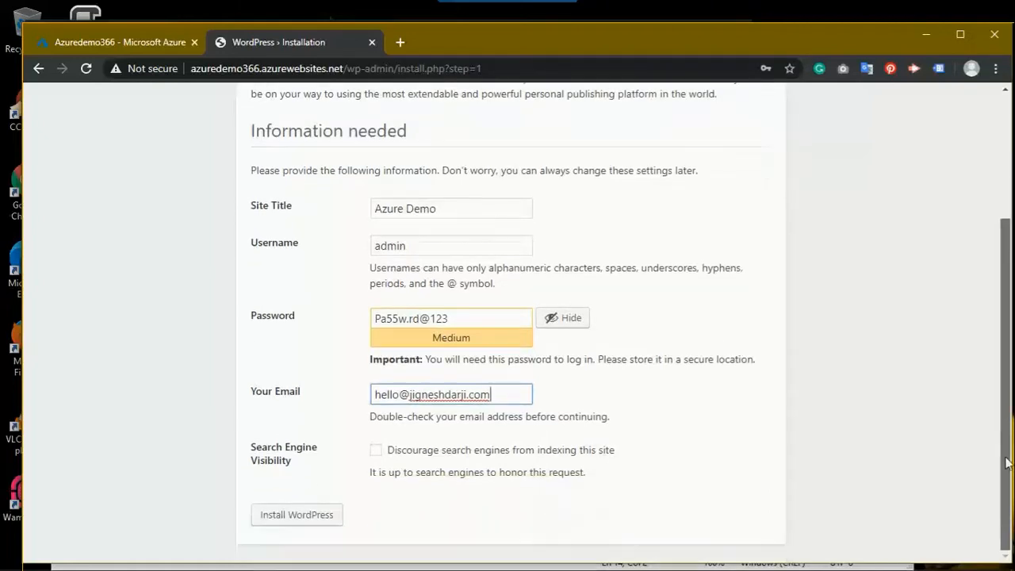
{"action": "left_click", "coordinate": [286, 515]}
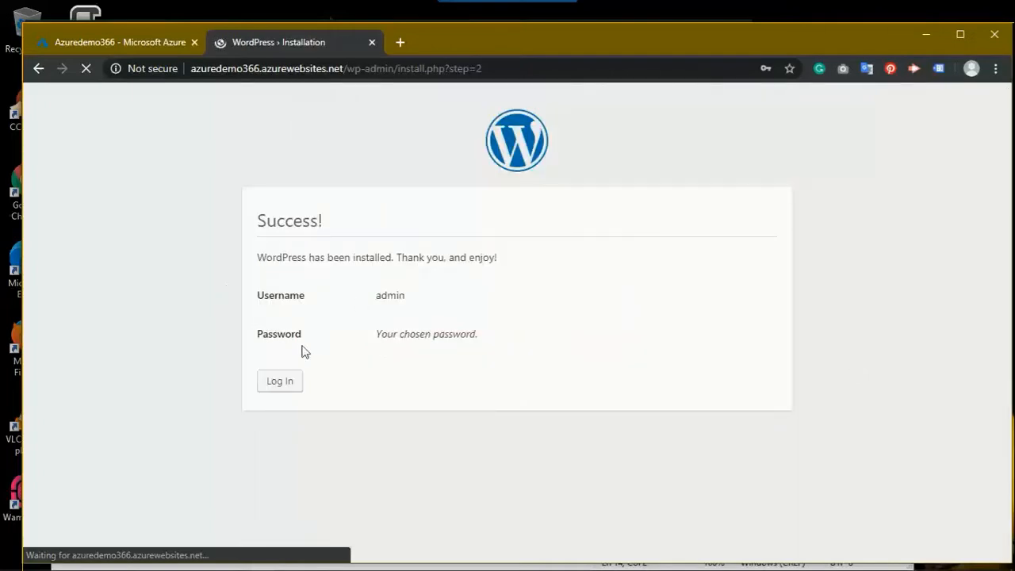
Step: Log in as admin with the pasted password, decline saving it, and start the WordPress 5.4.1 update
{"action": "left_click", "coordinate": [293, 384]}
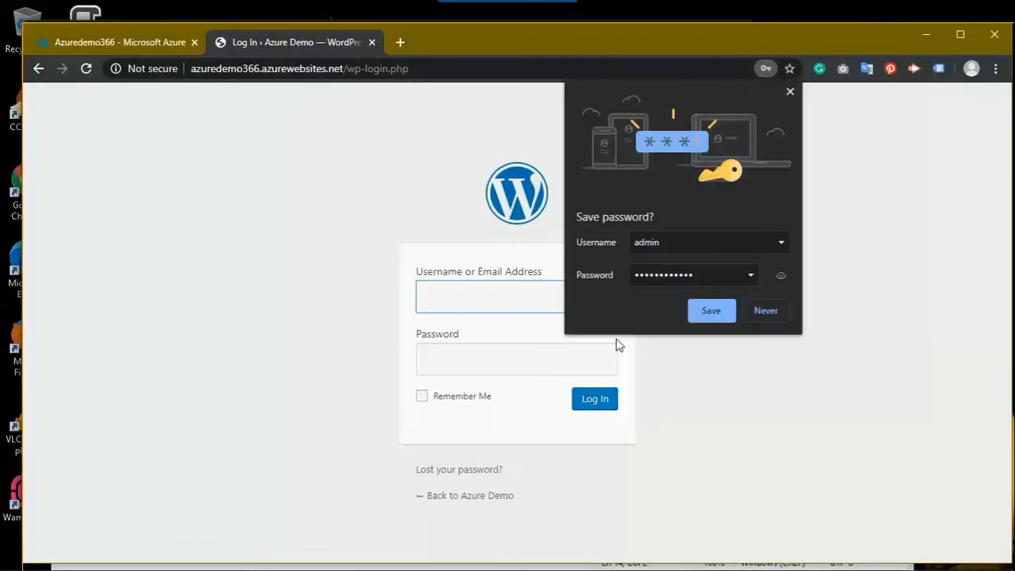
{"action": "left_click", "coordinate": [767, 316]}
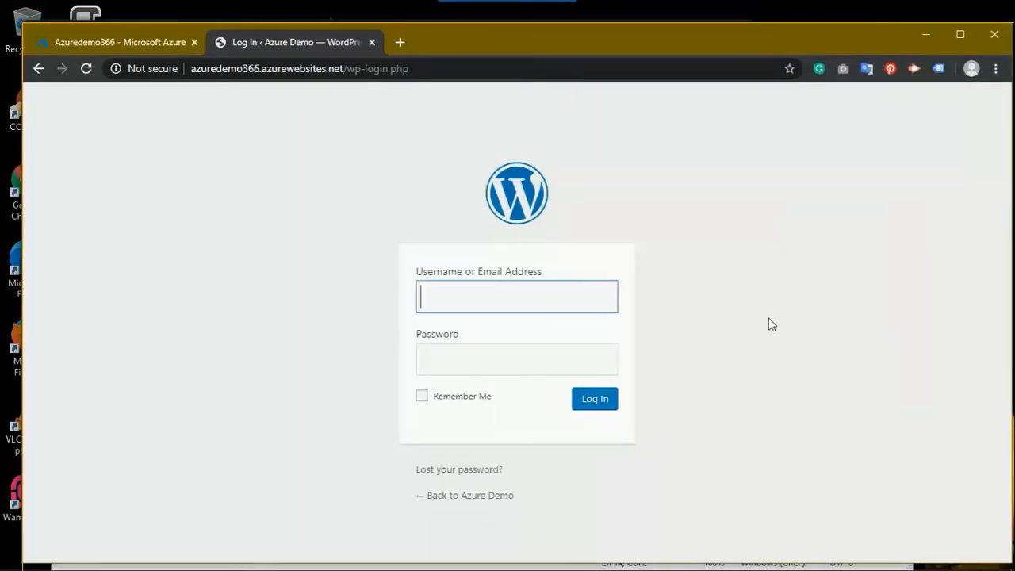
{"action": "type", "text": "admin"}
{"action": "key", "text": "Tab"}
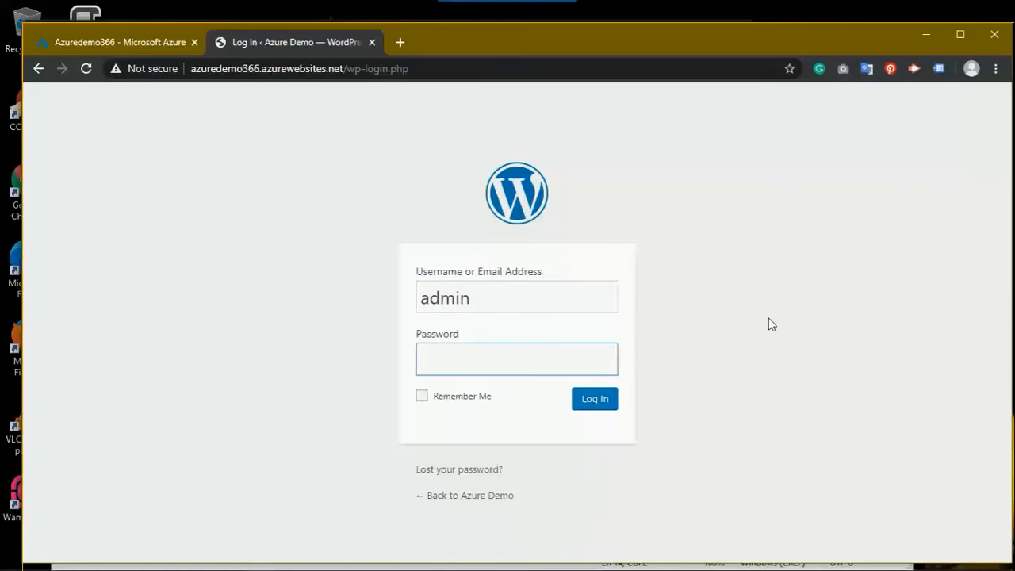
{"action": "key", "text": "ctrl+v"}
{"action": "left_click", "coordinate": [614, 412]}
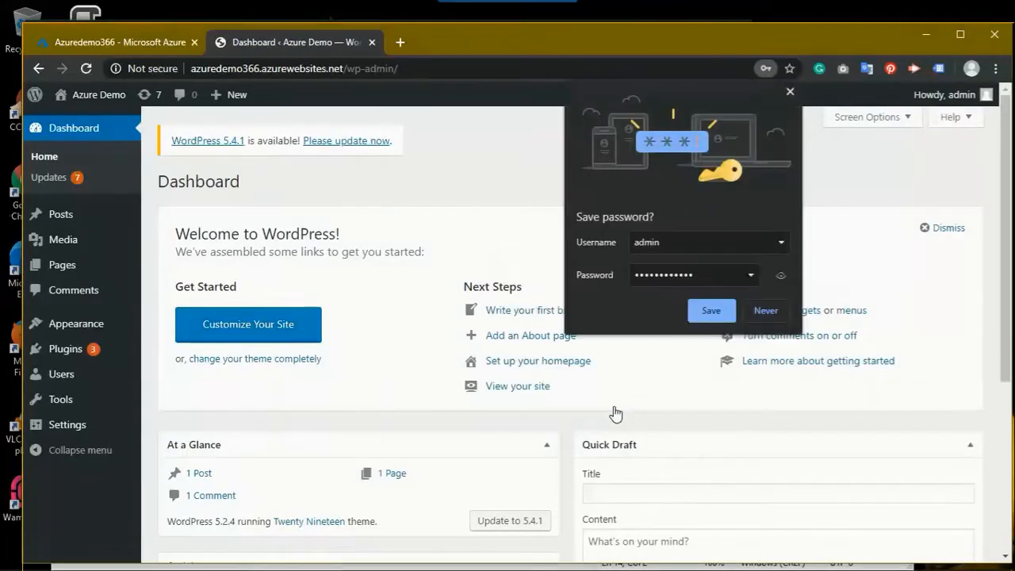
{"action": "left_click", "coordinate": [768, 310]}
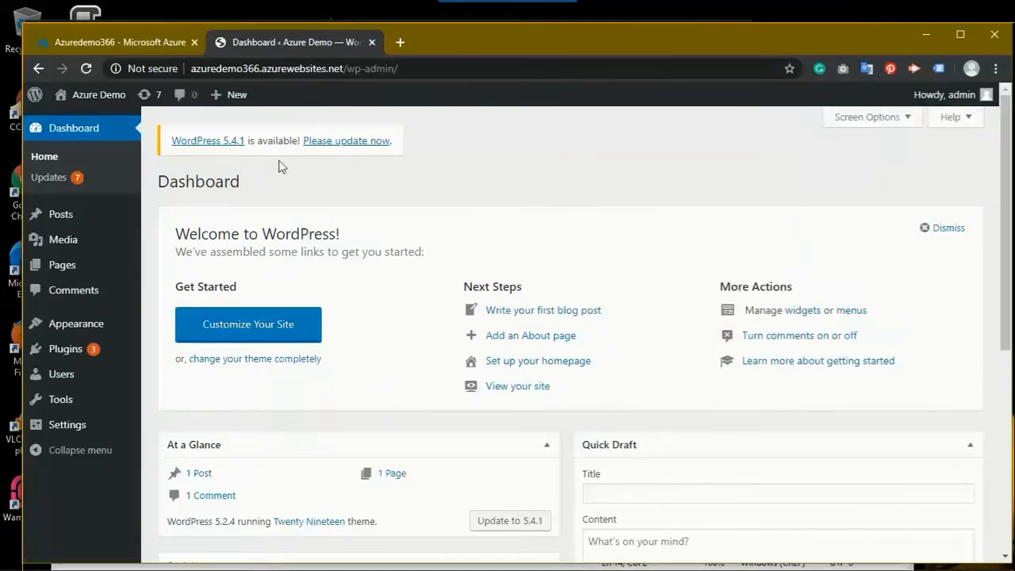
{"action": "left_click", "coordinate": [338, 150]}
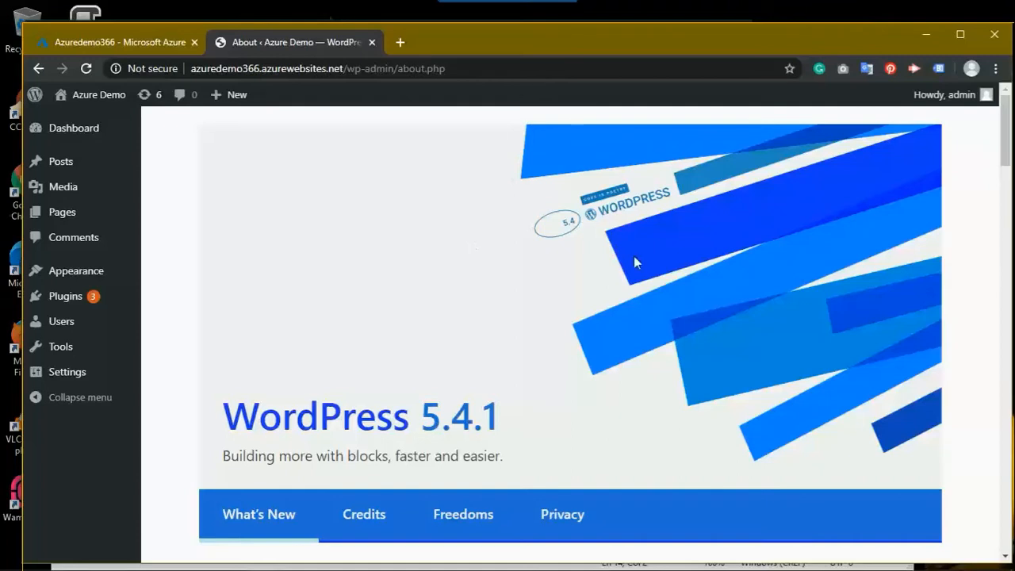
Step: Search Installed Plugins for 'element', find no match, and clear the search box
{"action": "scroll", "coordinate": [1013, 288], "scroll_direction": "down", "scroll_amount": 5}
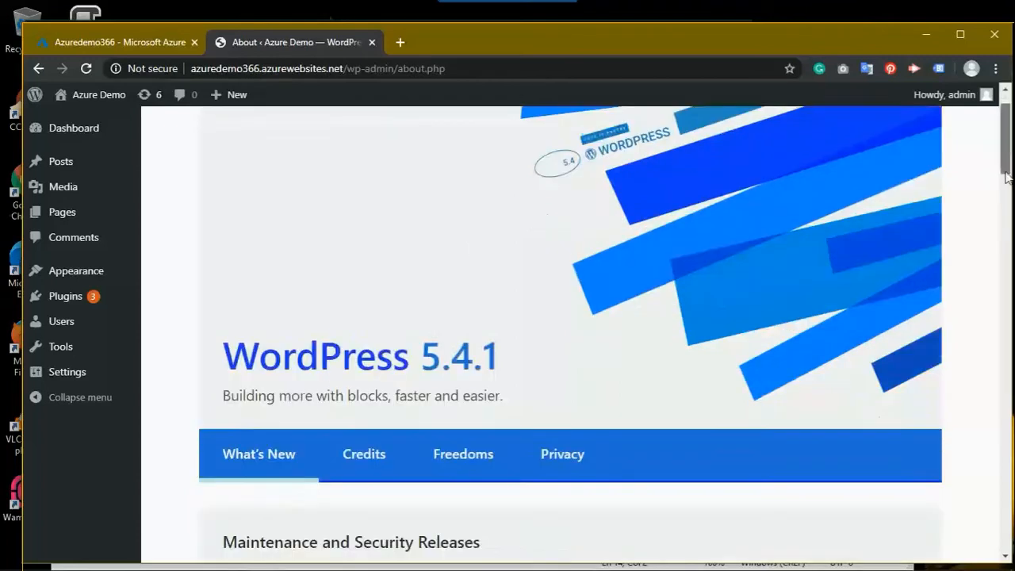
{"action": "scroll", "coordinate": [1012, 287], "scroll_direction": "down", "scroll_amount": 4}
{"action": "scroll", "coordinate": [1012, 287], "scroll_direction": "up", "scroll_amount": 15}
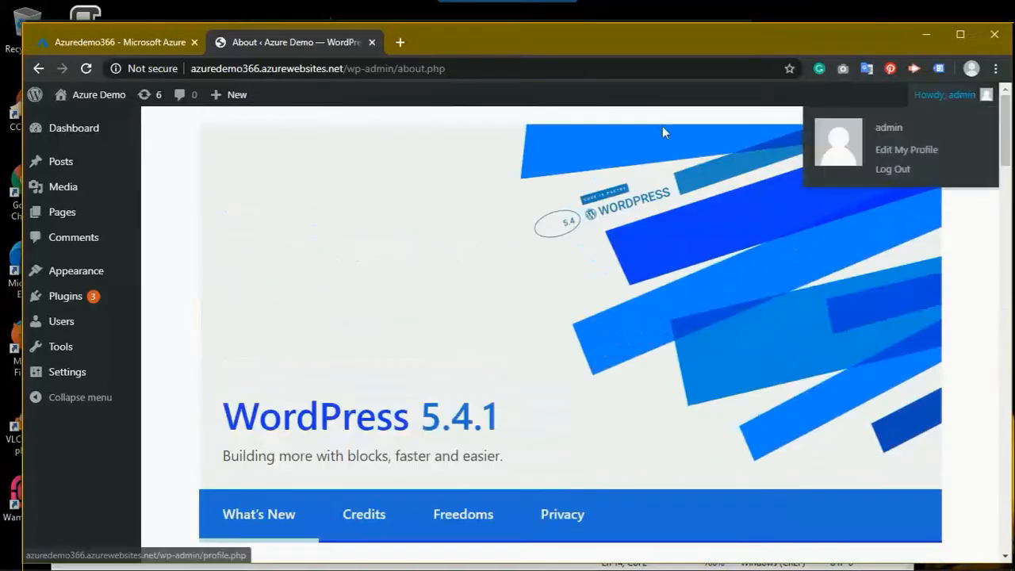
{"action": "mouse_move", "coordinate": [62, 307]}
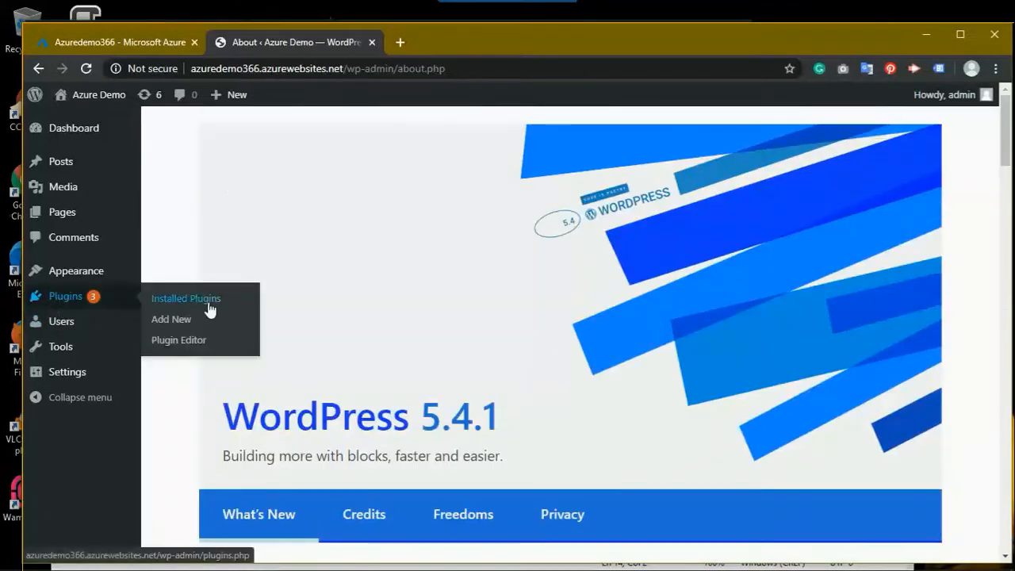
{"action": "left_click", "coordinate": [208, 305]}
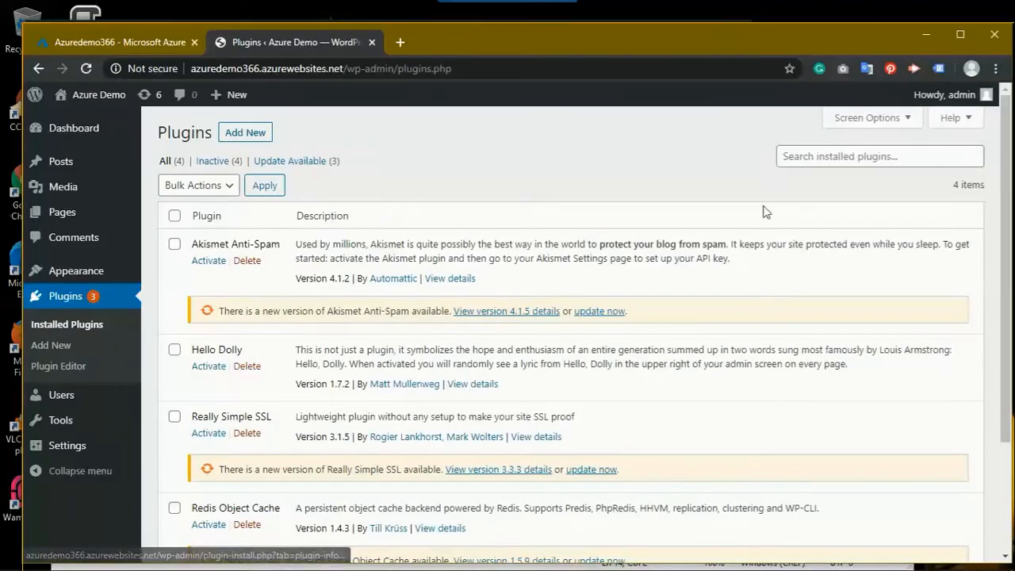
{"action": "left_click", "coordinate": [847, 158]}
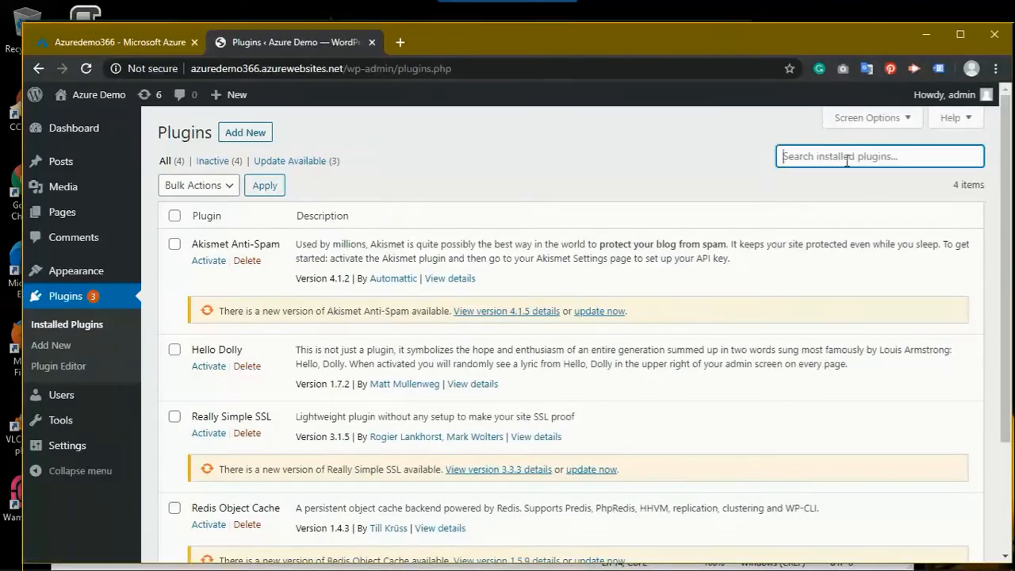
{"action": "type", "text": "ele"}
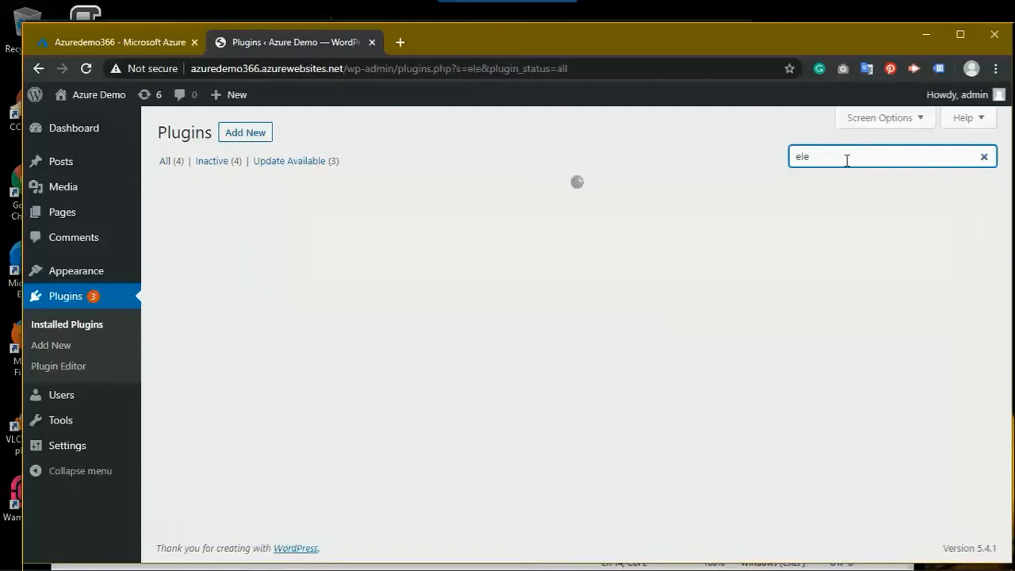
{"action": "type", "text": "ment"}
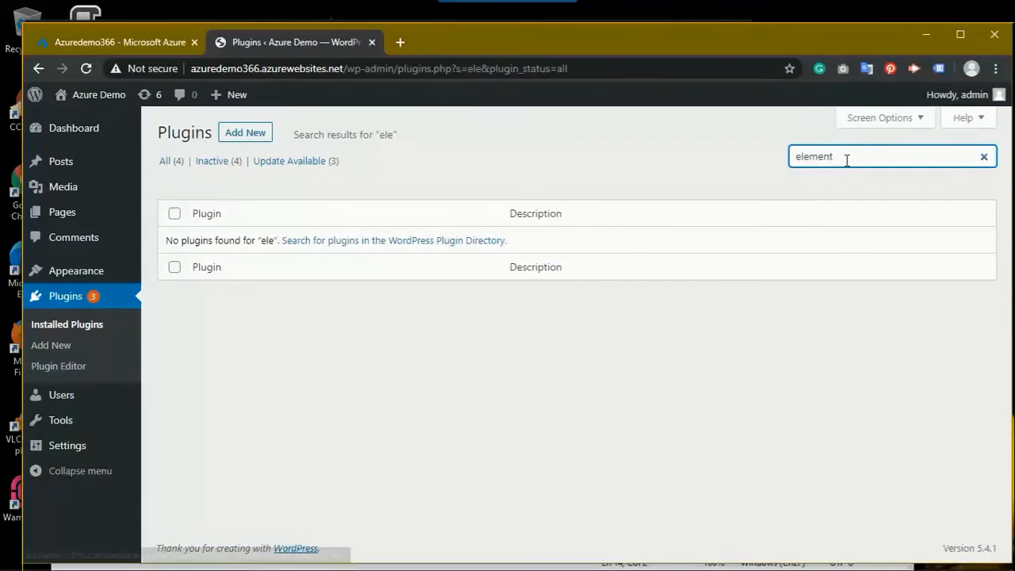
{"action": "left_click_drag", "start_coordinate": [845, 160], "coordinate": [730, 165]}
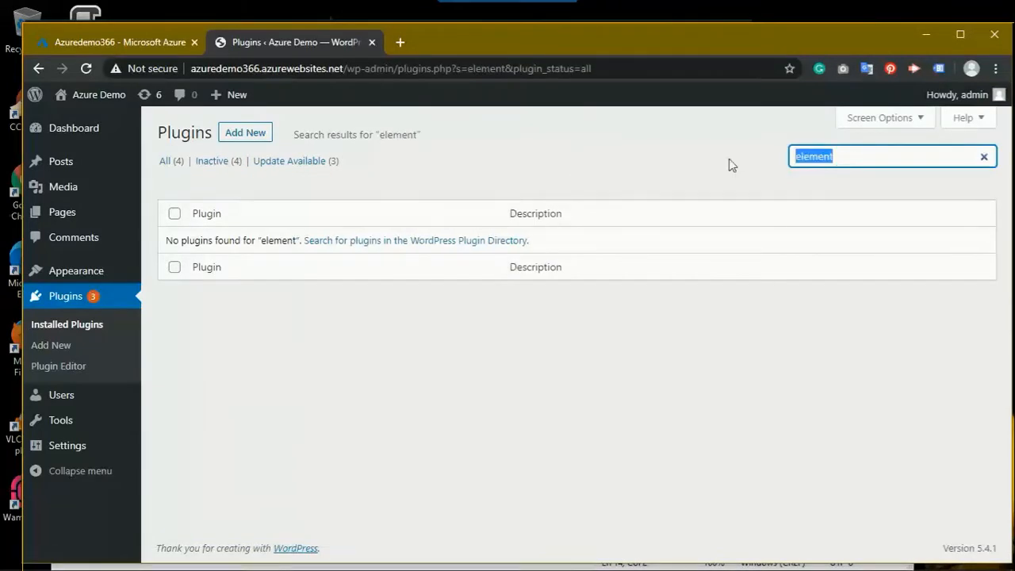
{"action": "key", "text": "BackSpace"}
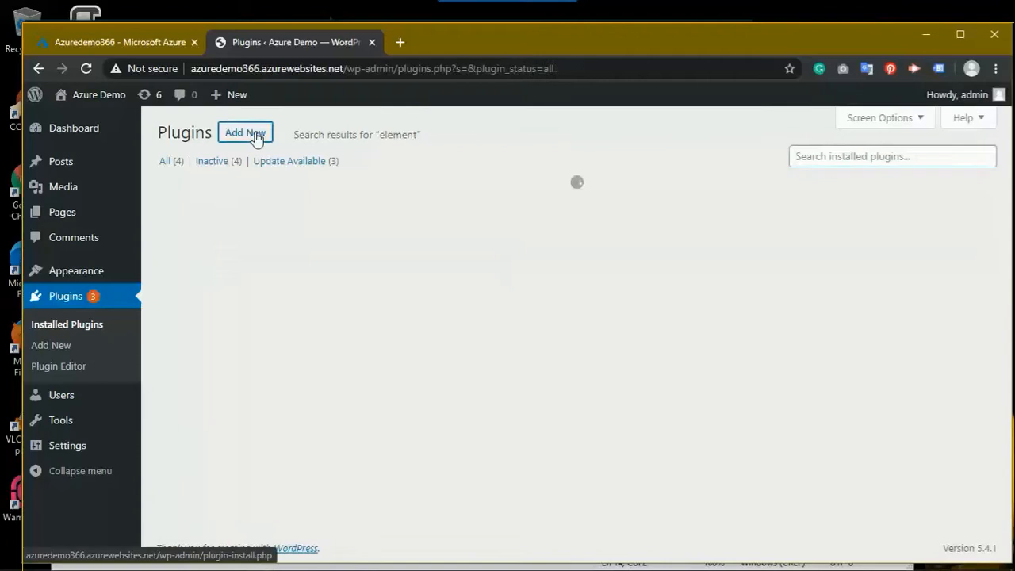
Step: Search Add New plugins for 'element', then install and activate Elementor Page Builder
{"action": "left_click", "coordinate": [253, 135]}
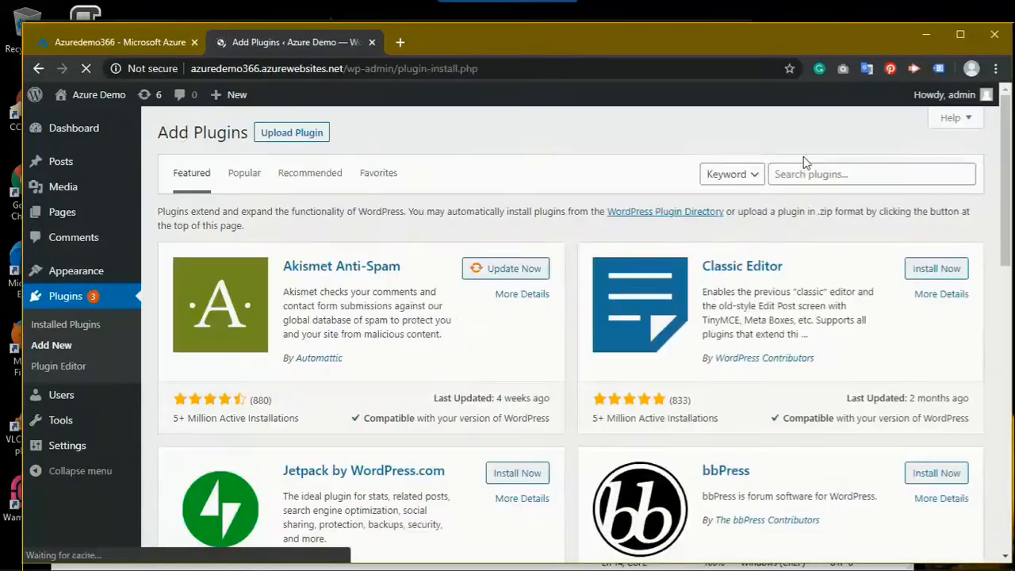
{"action": "left_click", "coordinate": [810, 176]}
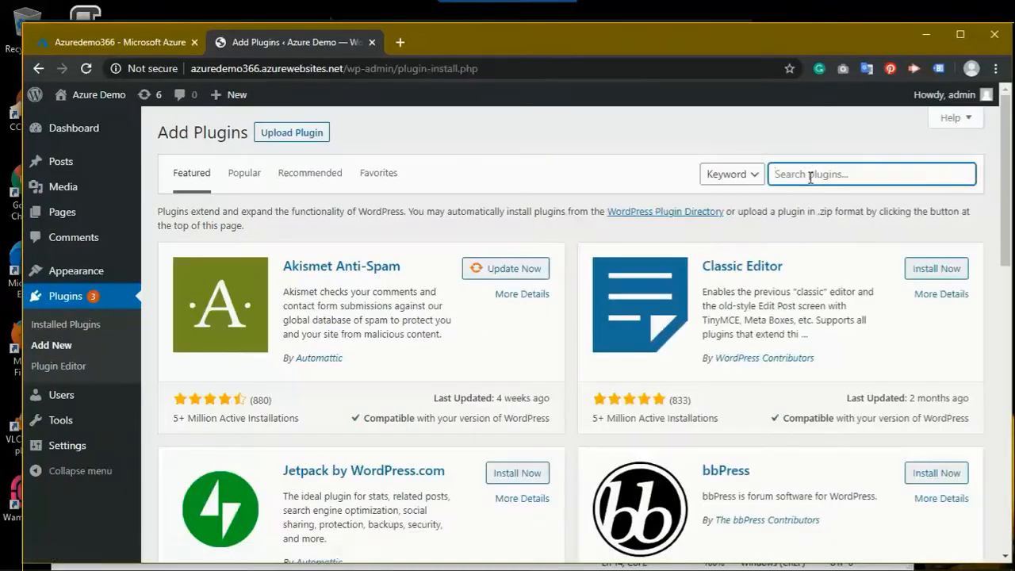
{"action": "type", "text": "element"}
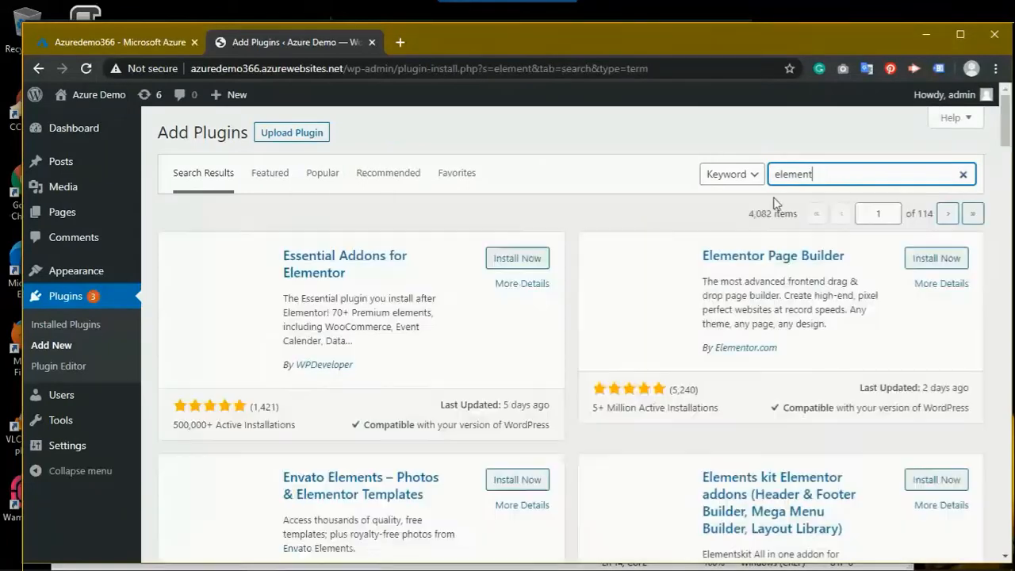
{"action": "left_click", "coordinate": [935, 260]}
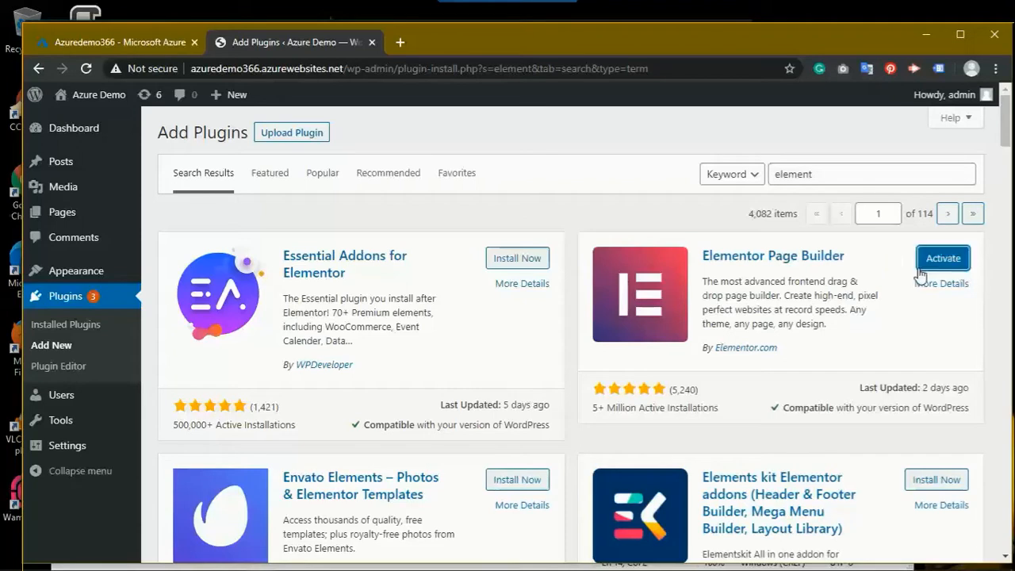
{"action": "left_click", "coordinate": [943, 262]}
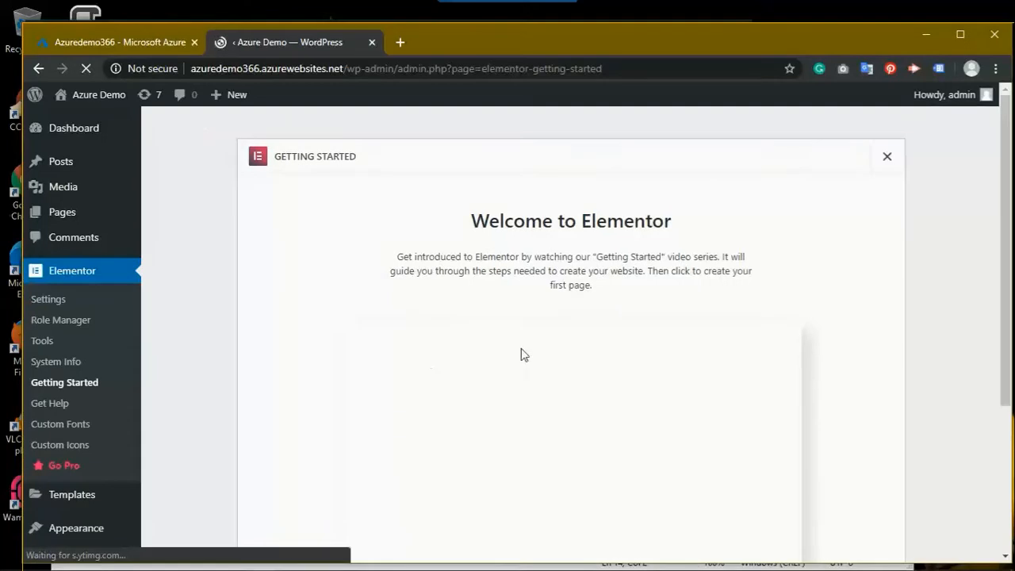
Step: Open the live Azure Demo site via Visit Site in a new tab and select its URL
{"action": "mouse_move", "coordinate": [75, 99]}
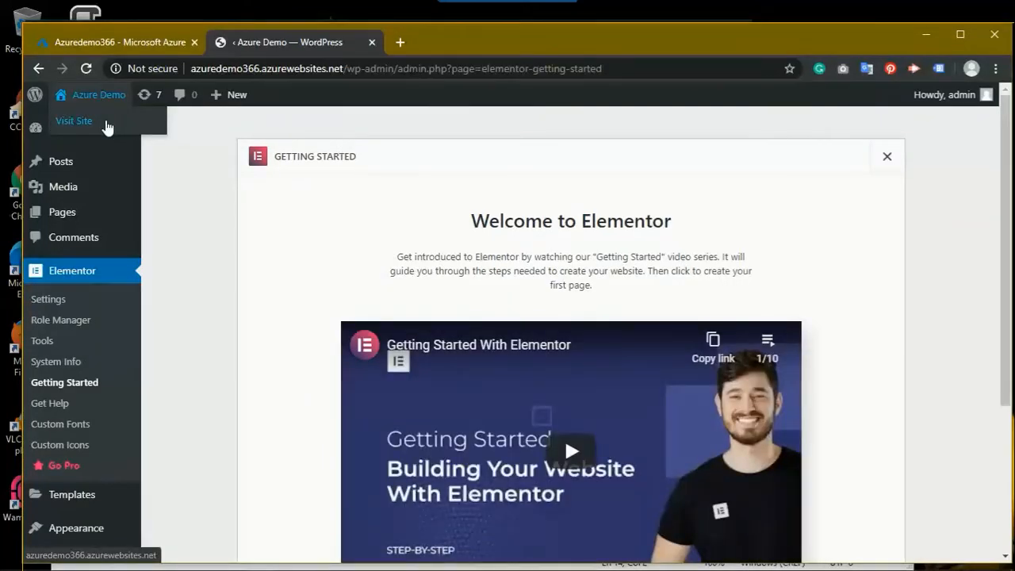
{"action": "middle_click", "coordinate": [107, 127]}
{"action": "left_click", "coordinate": [416, 47]}
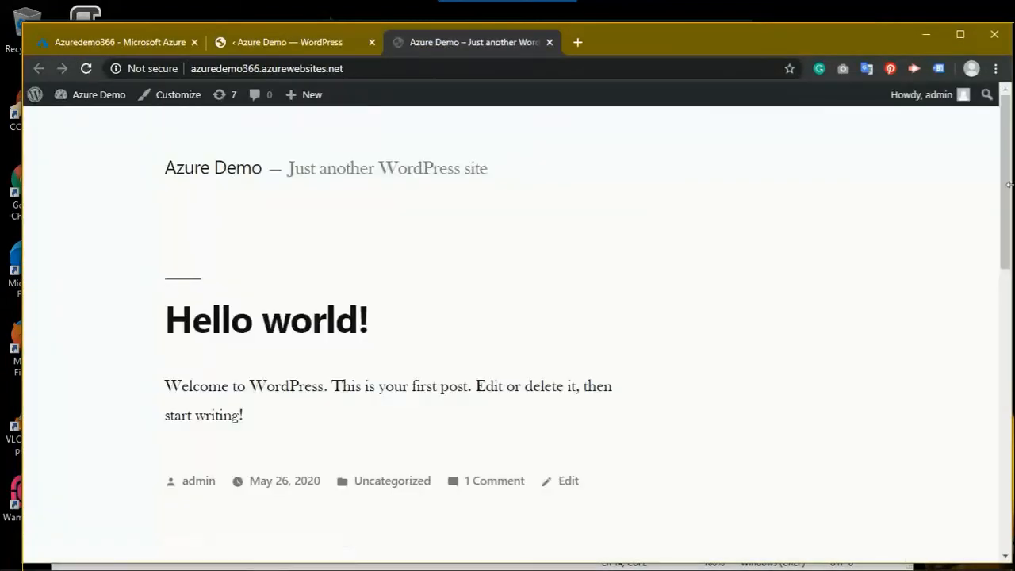
{"action": "mouse_move", "coordinate": [1005, 189]}
{"action": "left_mouse_down"}
{"action": "mouse_move", "coordinate": [1005, 357]}
{"action": "mouse_move", "coordinate": [990, 195]}
{"action": "left_mouse_up"}
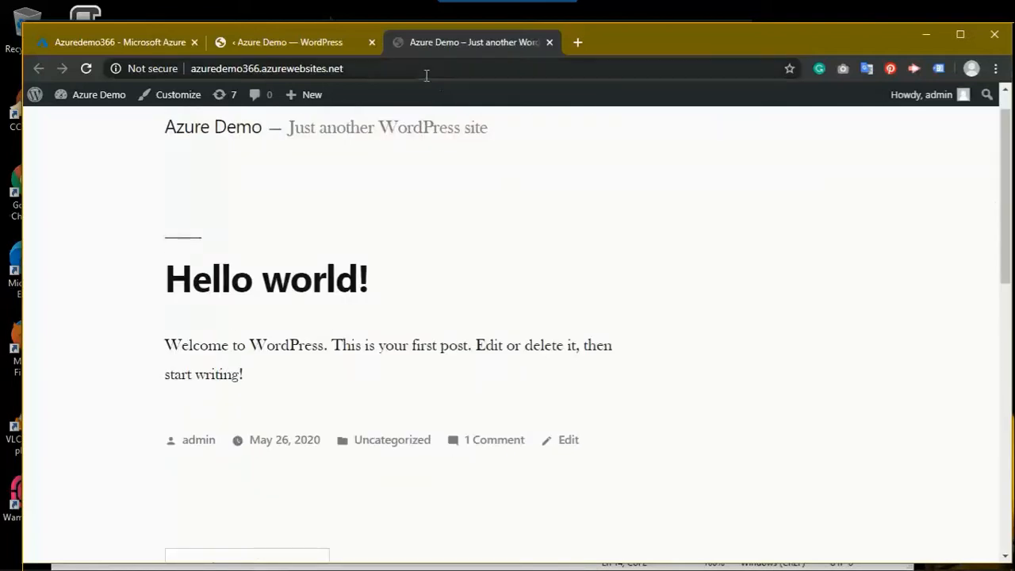
{"action": "left_click", "coordinate": [426, 72]}
{"action": "key", "text": "ctrl+c"}
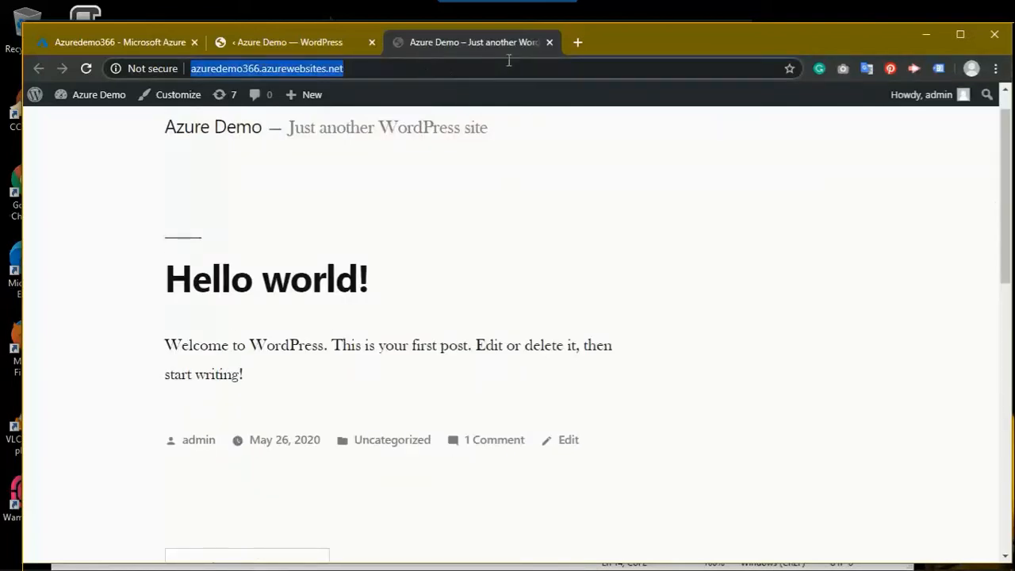
{"action": "left_click", "coordinate": [577, 44]}
{"action": "type", "text": "gt"}
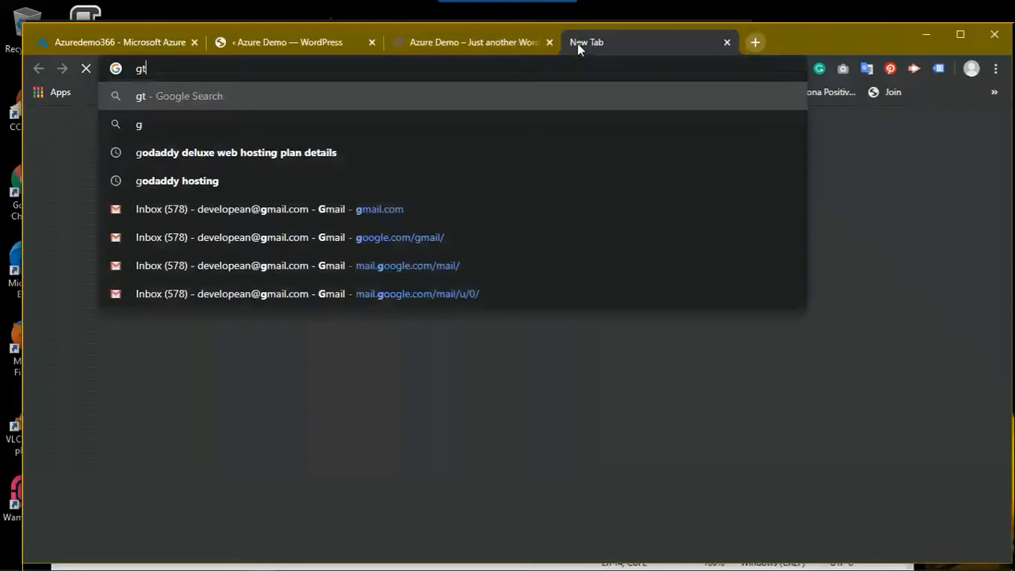
{"action": "type", "text": "me"}
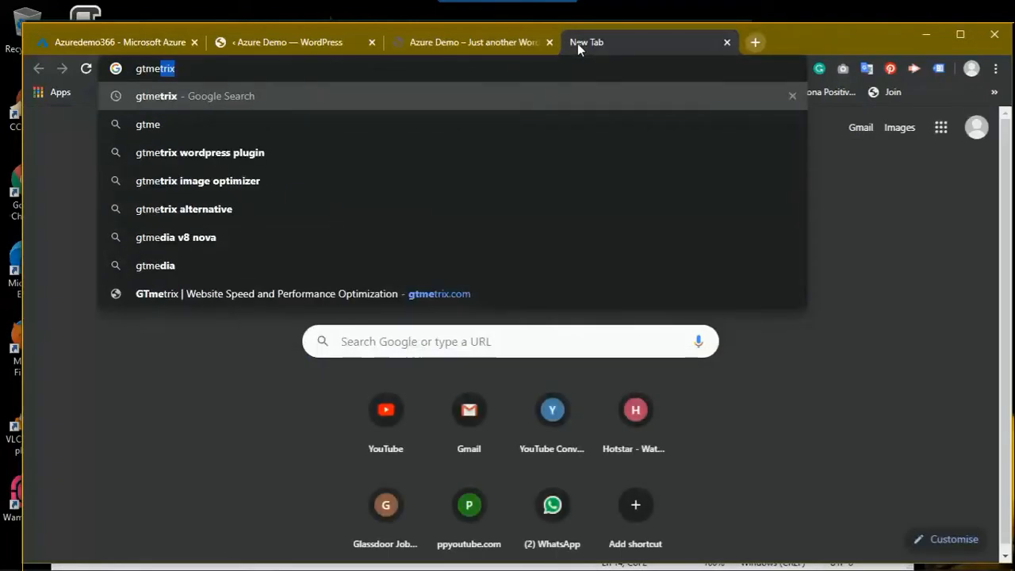
{"action": "type", "text": "trix.com"}
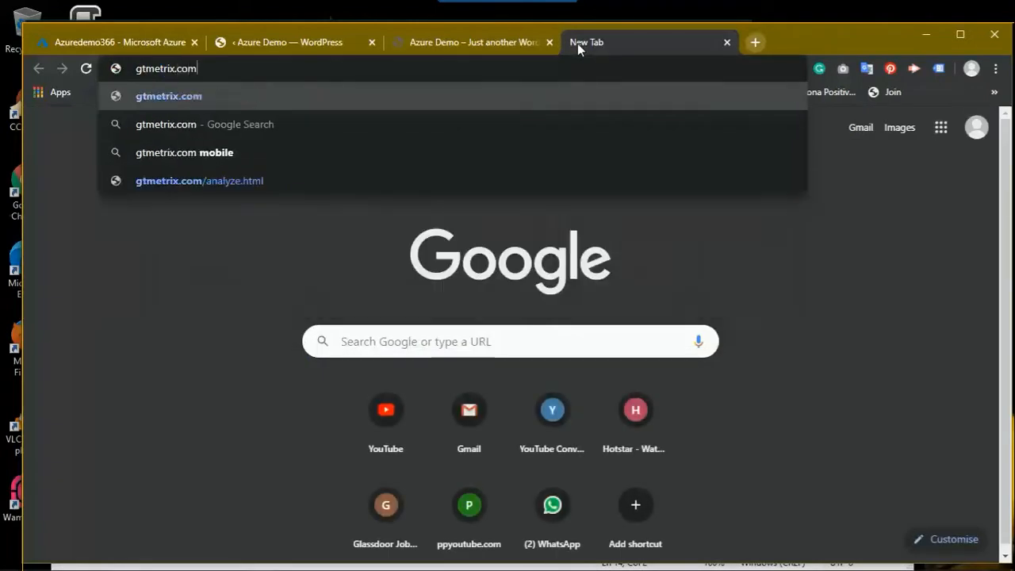
{"action": "key", "text": "Return"}
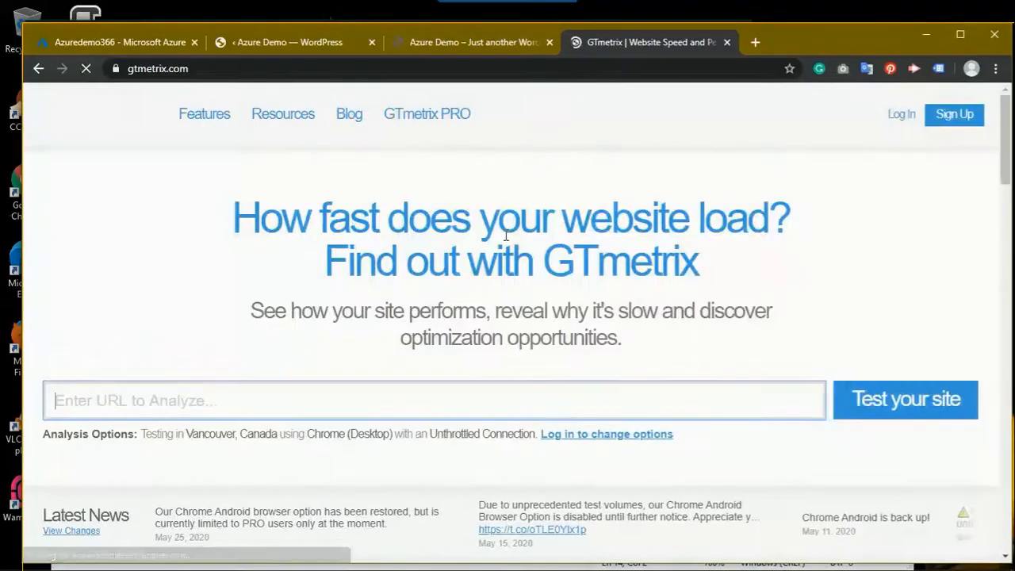
{"action": "key", "text": "ctrl+v"}
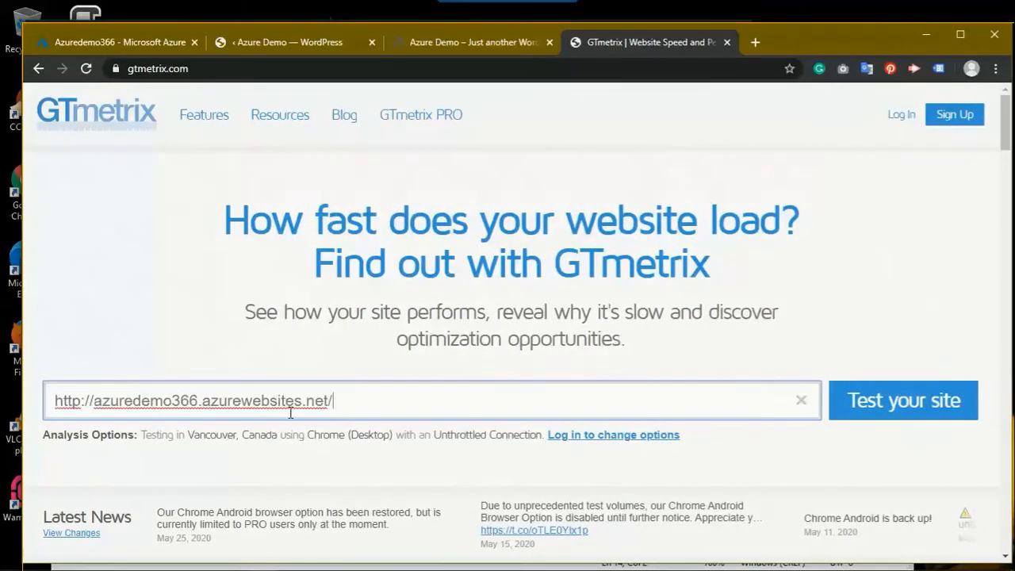
{"action": "key", "text": "Return"}
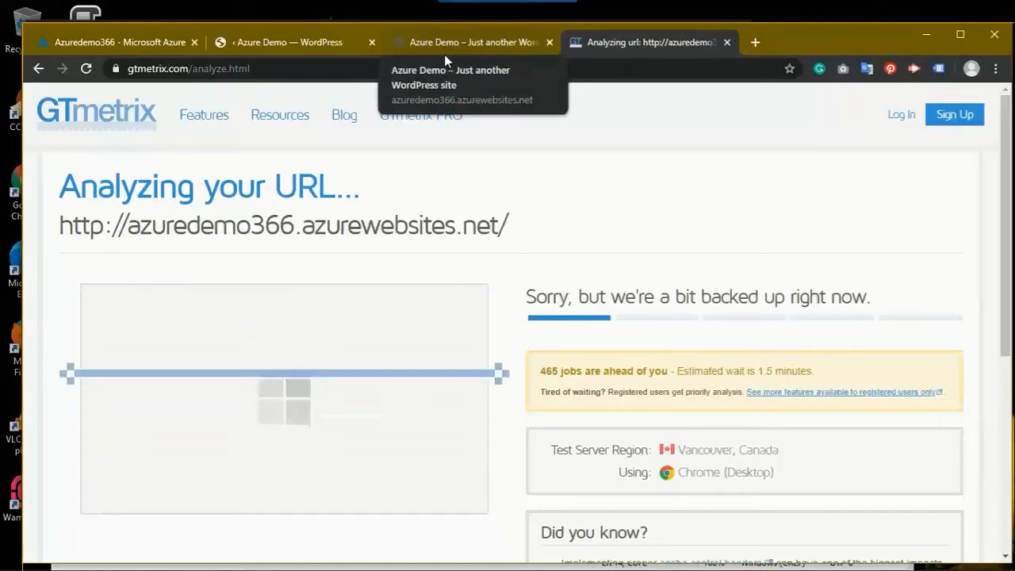
{"action": "left_click", "coordinate": [306, 40]}
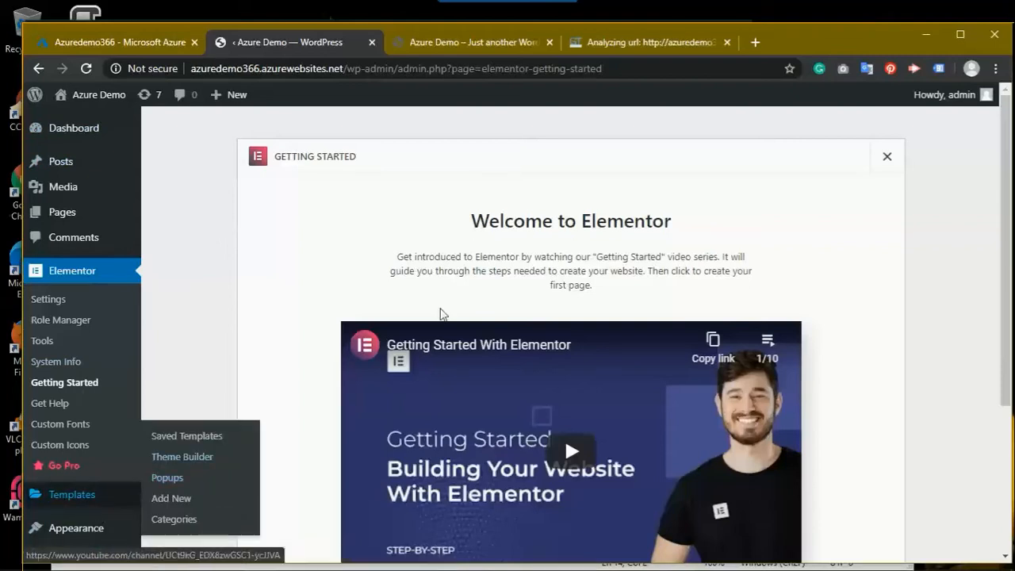
Step: Narrow the browser window and go to Appearance > Themes
{"action": "left_click_drag", "start_coordinate": [1009, 230], "coordinate": [992, 234]}
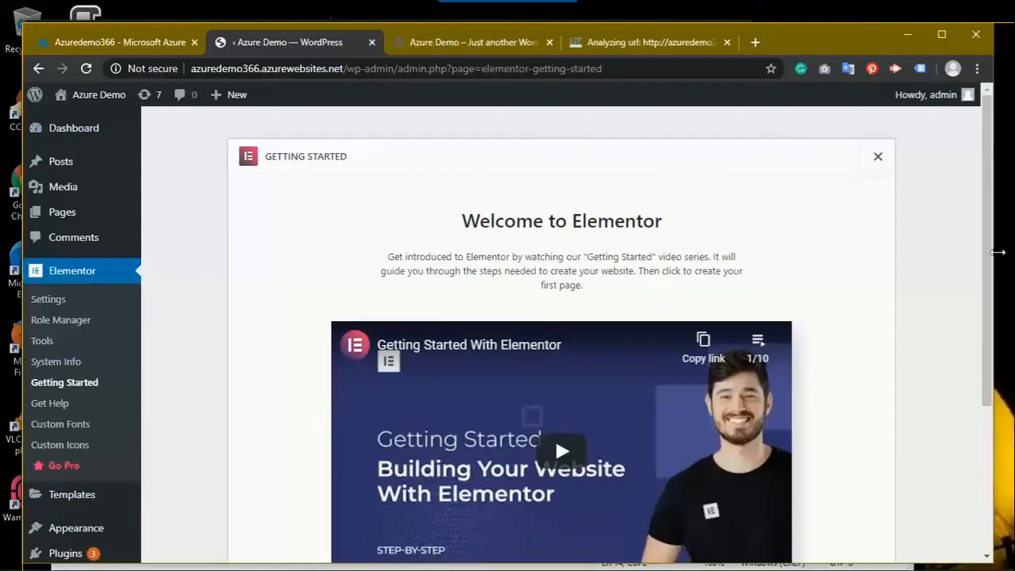
{"action": "left_click_drag", "start_coordinate": [995, 254], "coordinate": [1012, 255]}
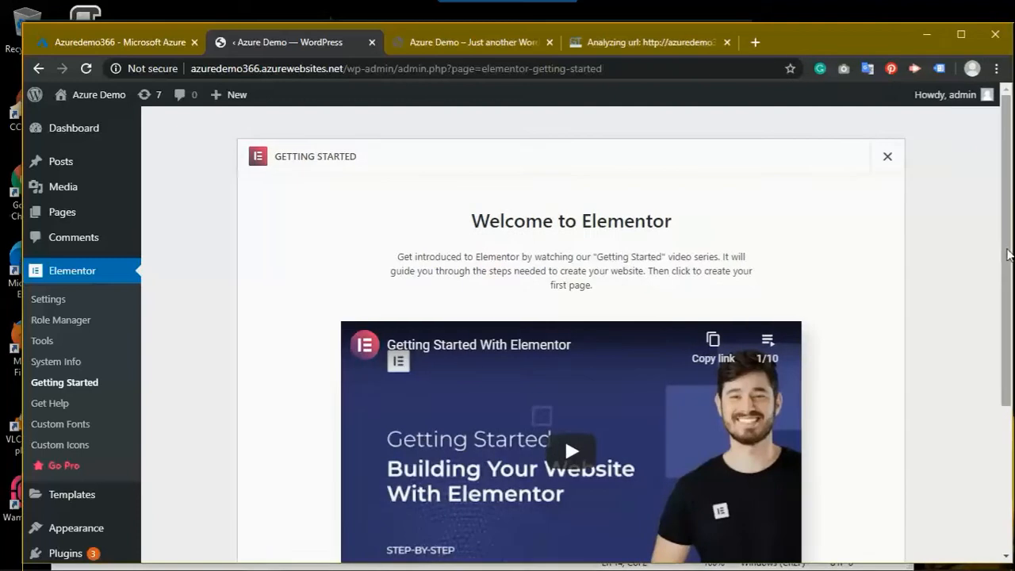
{"action": "scroll", "coordinate": [996, 366], "scroll_direction": "down", "scroll_amount": 2}
{"action": "scroll", "coordinate": [986, 413], "scroll_direction": "down", "scroll_amount": 1}
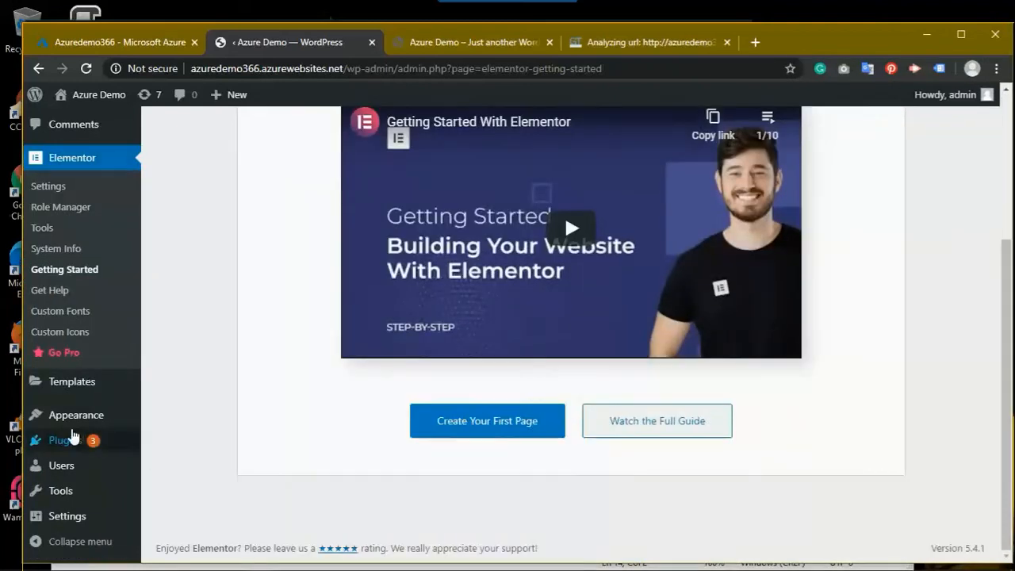
{"action": "mouse_move", "coordinate": [69, 421]}
{"action": "left_click", "coordinate": [229, 411]}
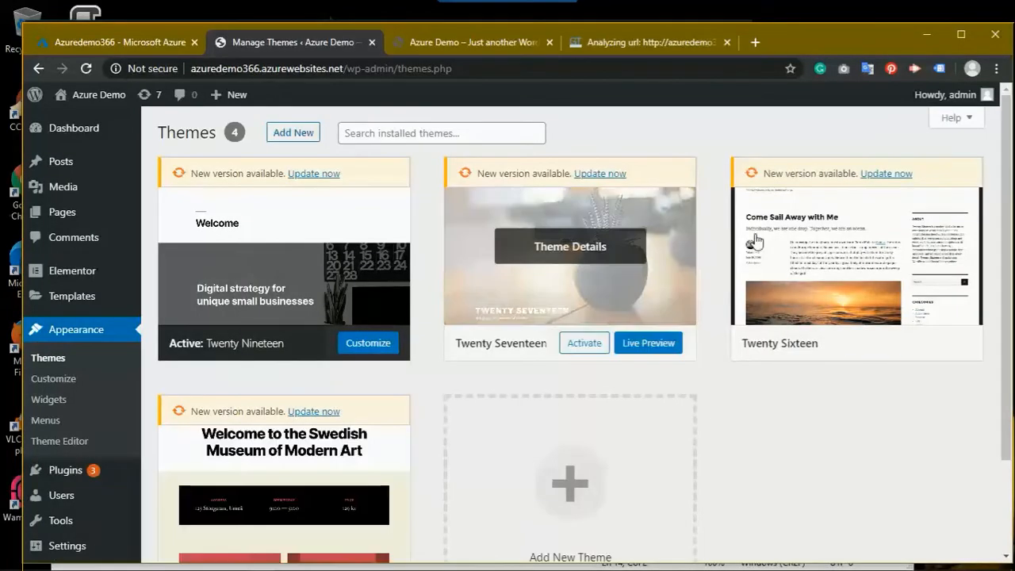
Step: Open the Twenty Nineteen theme details and launch its Customizer
{"action": "left_click", "coordinate": [299, 173]}
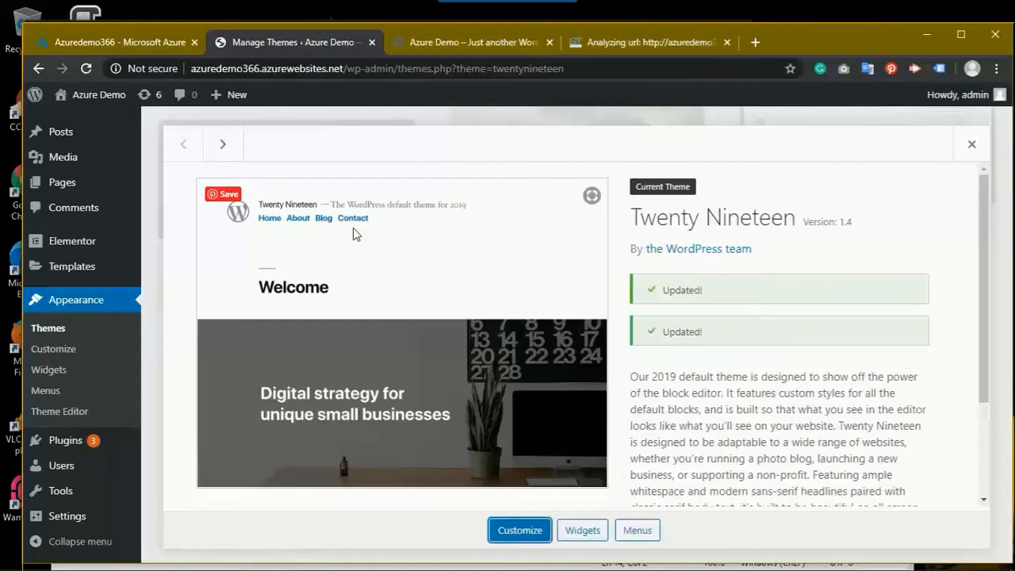
{"action": "left_click", "coordinate": [520, 530]}
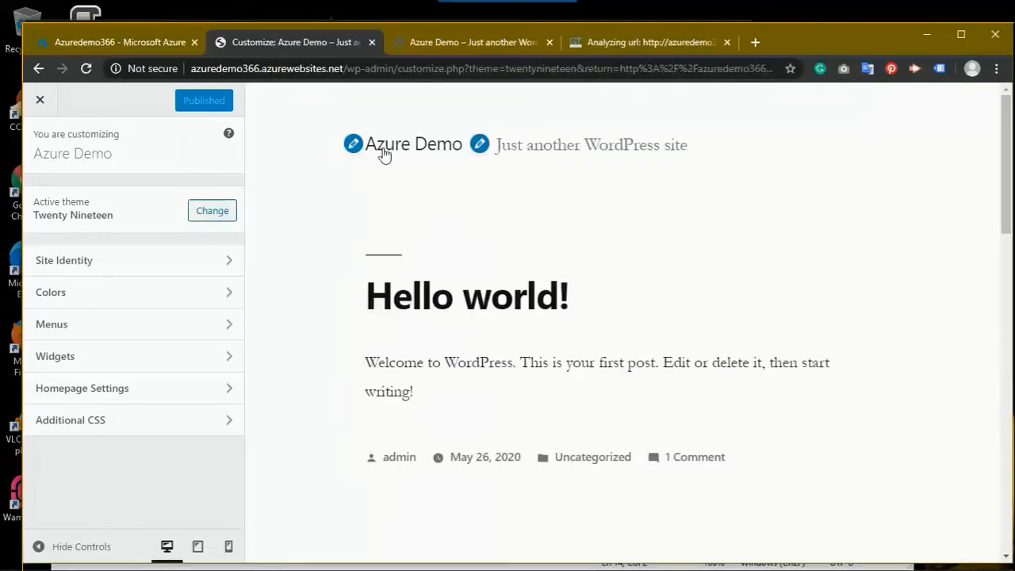
Step: Change the site tagline to 'My cool WordPress' and publish it
{"action": "left_click", "coordinate": [481, 145]}
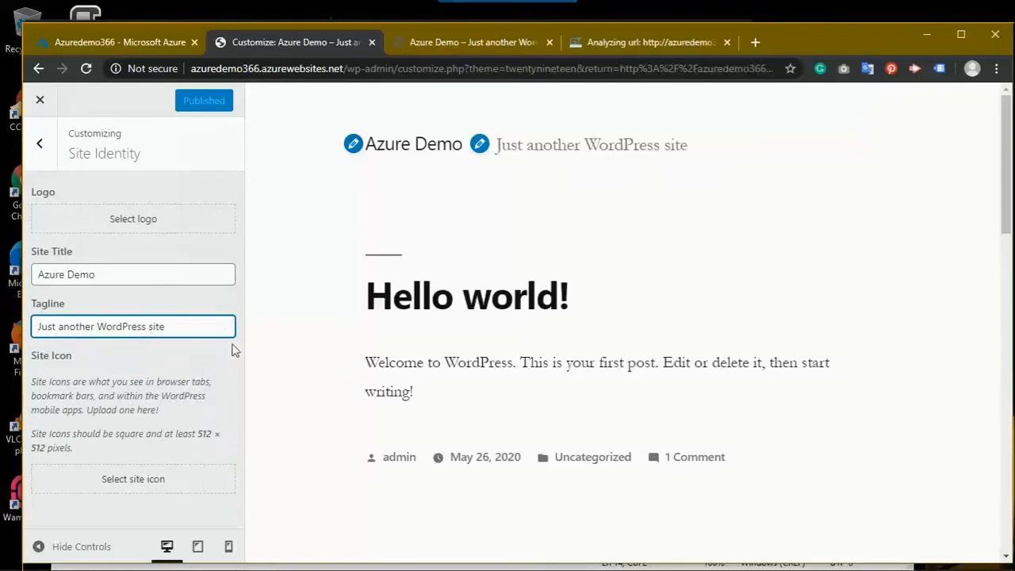
{"action": "key", "text": "ctrl+a"}
{"action": "type", "text": "My "}
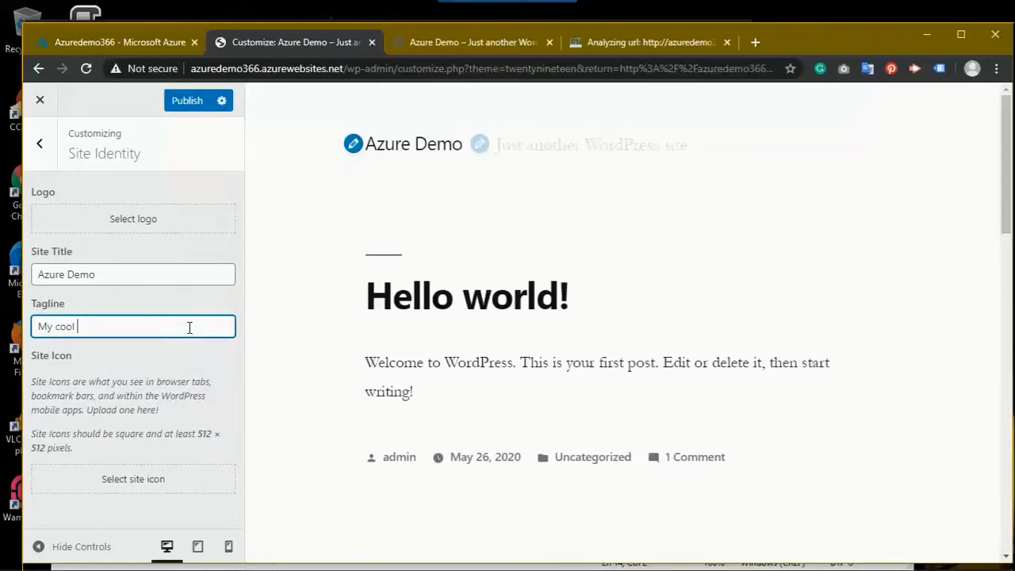
{"action": "type", "text": "cool word"}
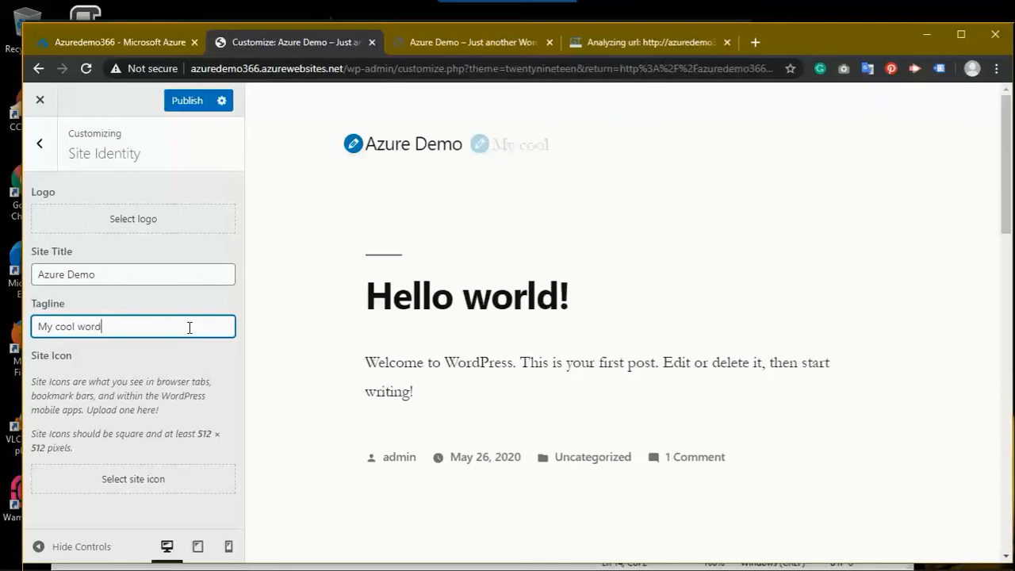
{"action": "type", "text": "press blog"}
{"action": "key", "text": "Left"}
{"action": "key", "text": "shift+Left"}
{"action": "type", "text": "W"}
{"action": "key", "text": "Right"}
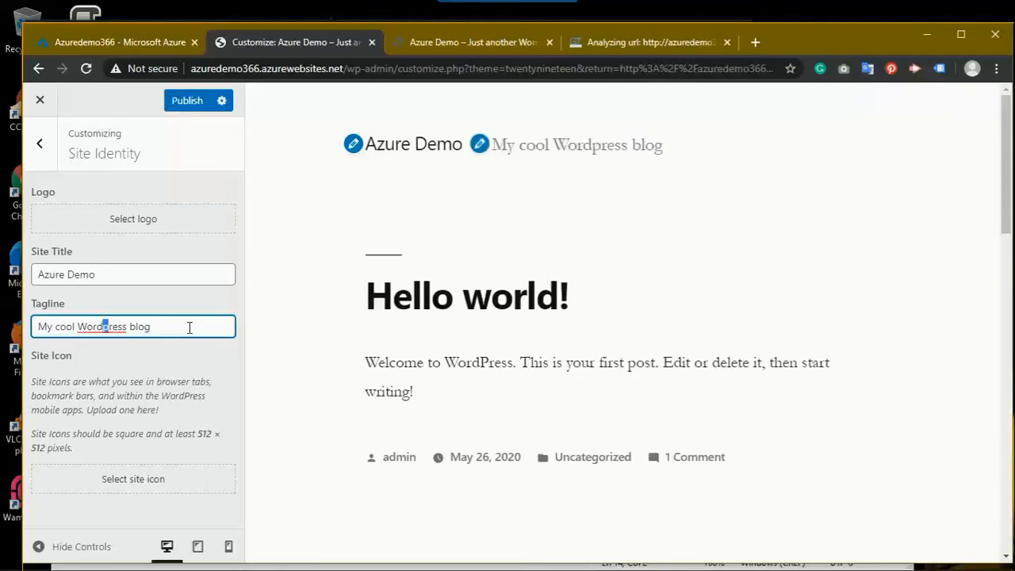
{"action": "type", "text": "P"}
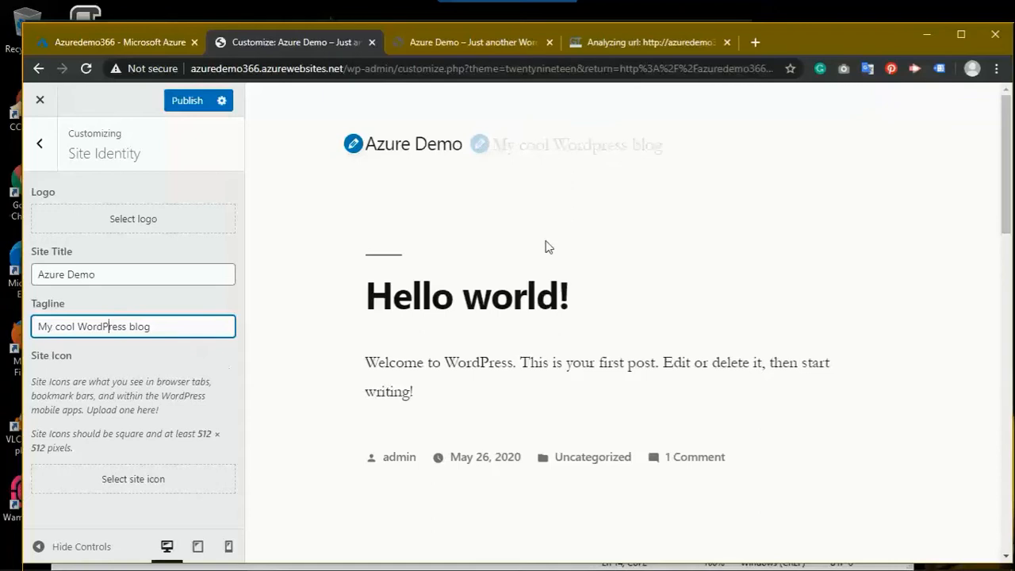
{"action": "left_click", "coordinate": [188, 101]}
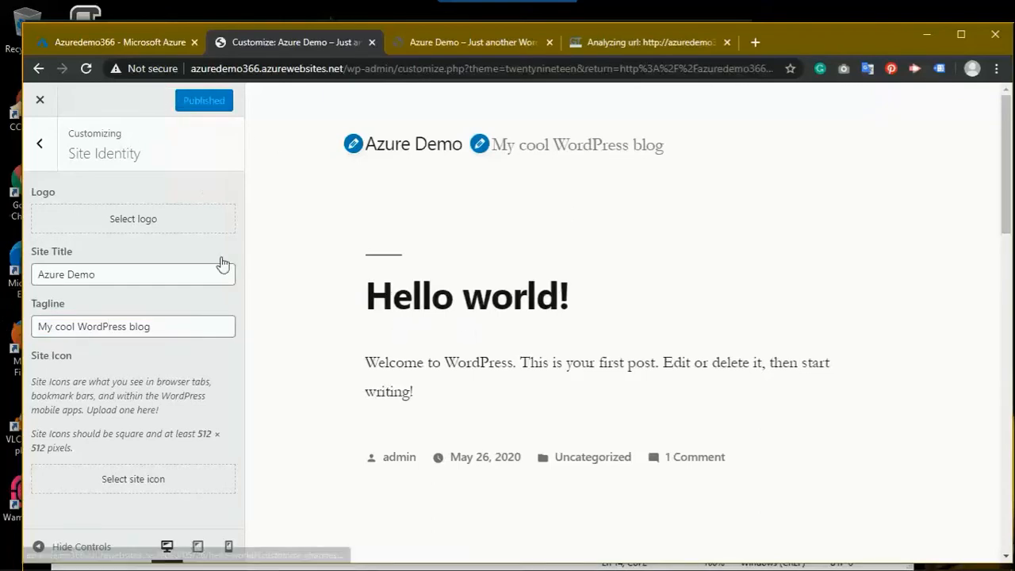
Step: Leave Site Identity, glance at Colors, and close the Customizer back to the theme details
{"action": "left_click", "coordinate": [40, 143]}
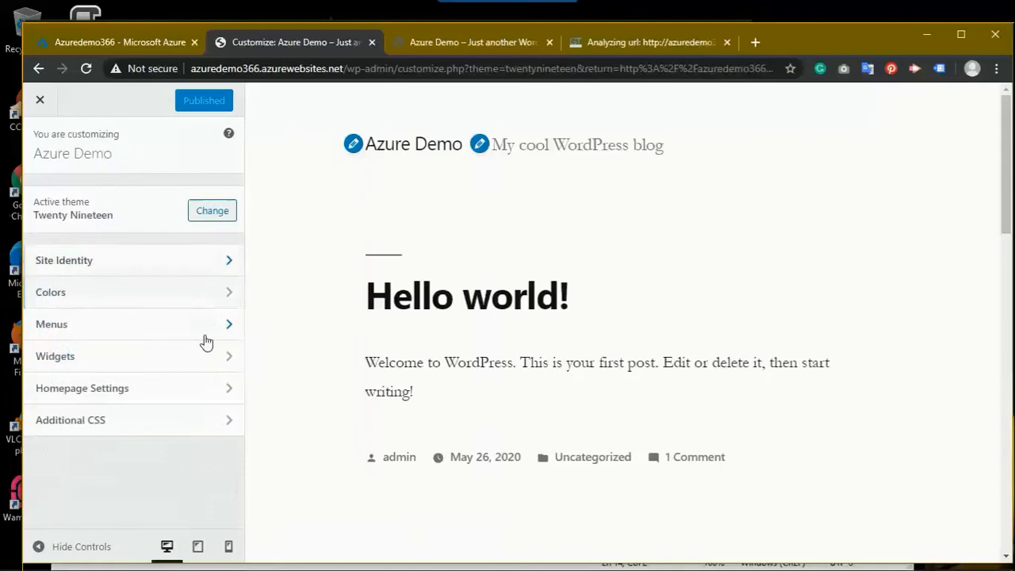
{"action": "left_click", "coordinate": [64, 304]}
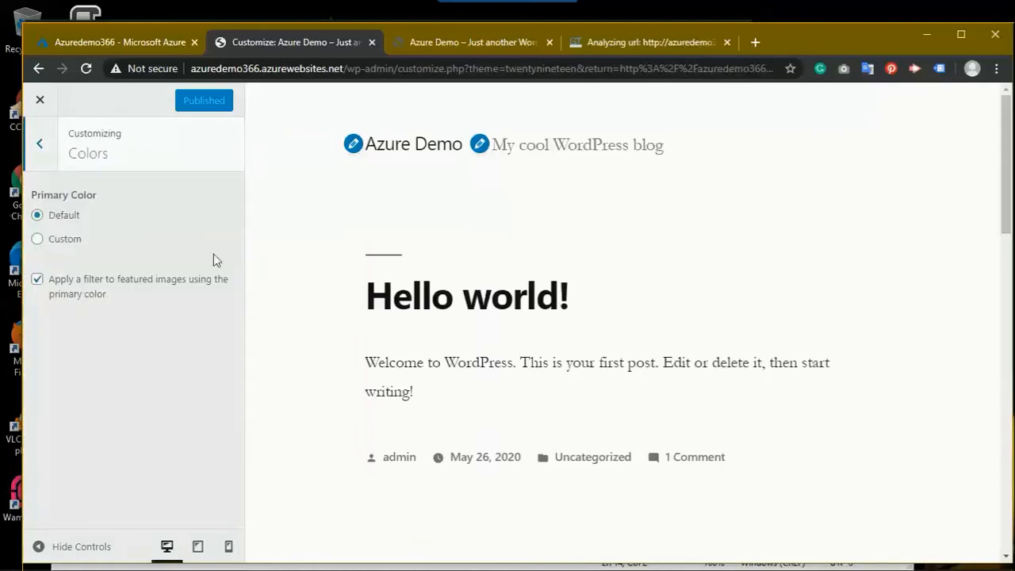
{"action": "left_click", "coordinate": [44, 139]}
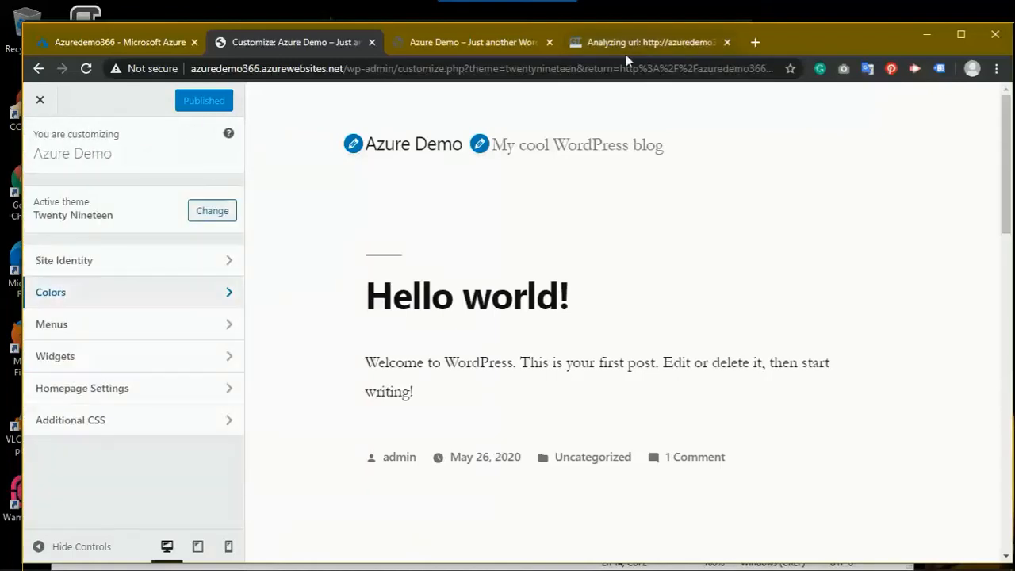
{"action": "left_click", "coordinate": [36, 107]}
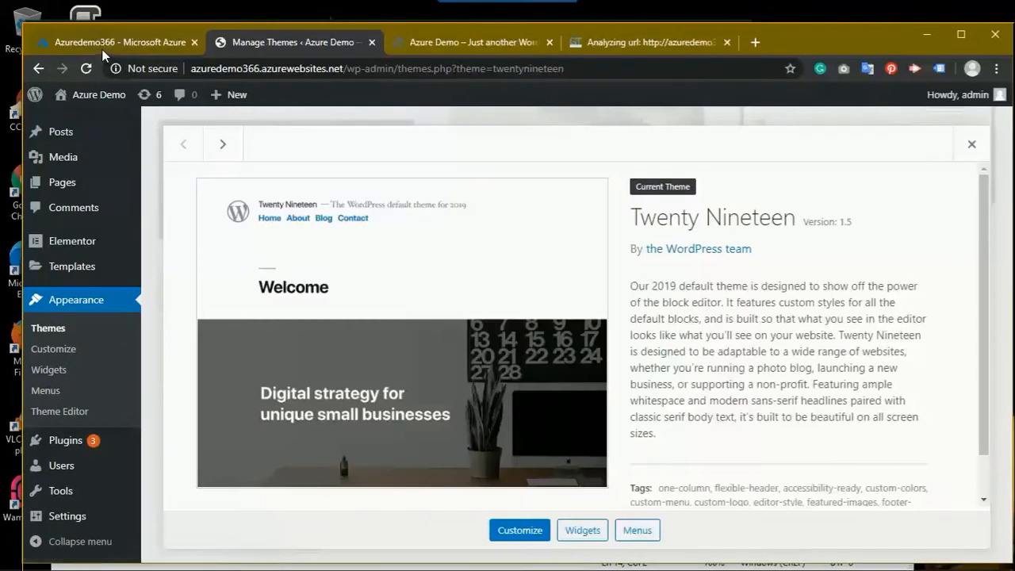
Step: In the Azure portal, review the web app's Configuration application settings, including the DATABASE entries
{"action": "left_click", "coordinate": [102, 43]}
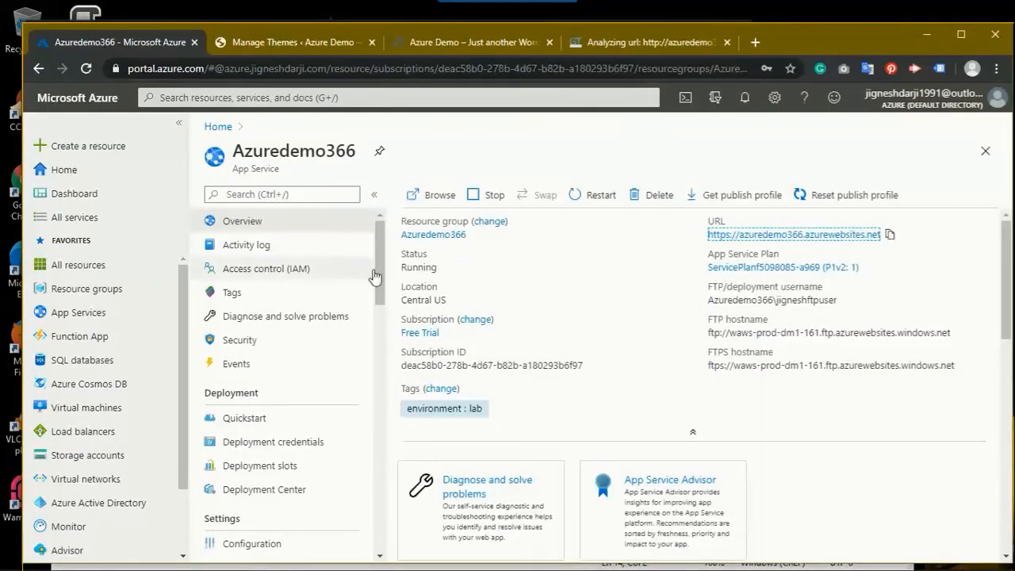
{"action": "left_click_drag", "start_coordinate": [378, 269], "coordinate": [380, 318]}
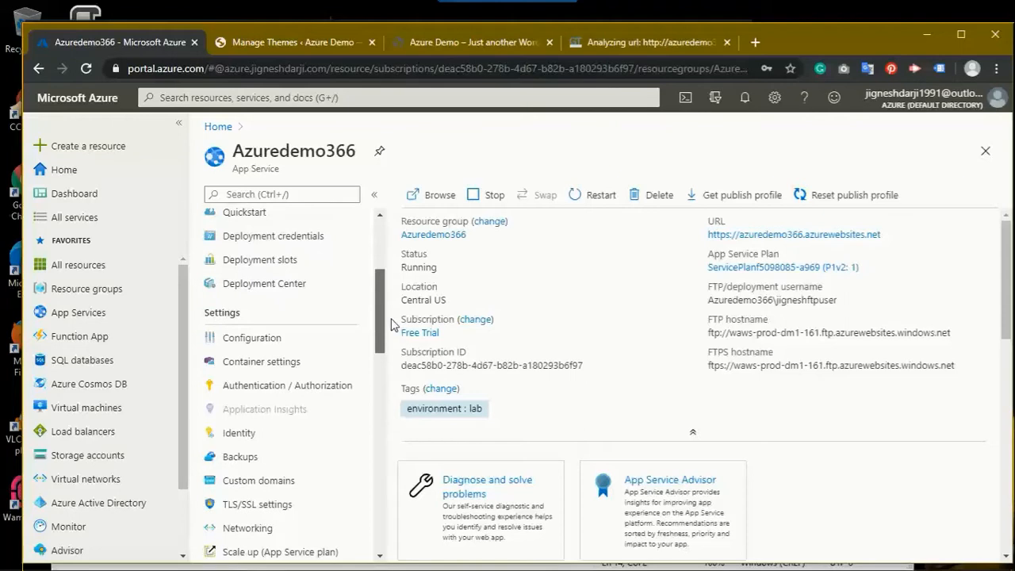
{"action": "left_click", "coordinate": [242, 341]}
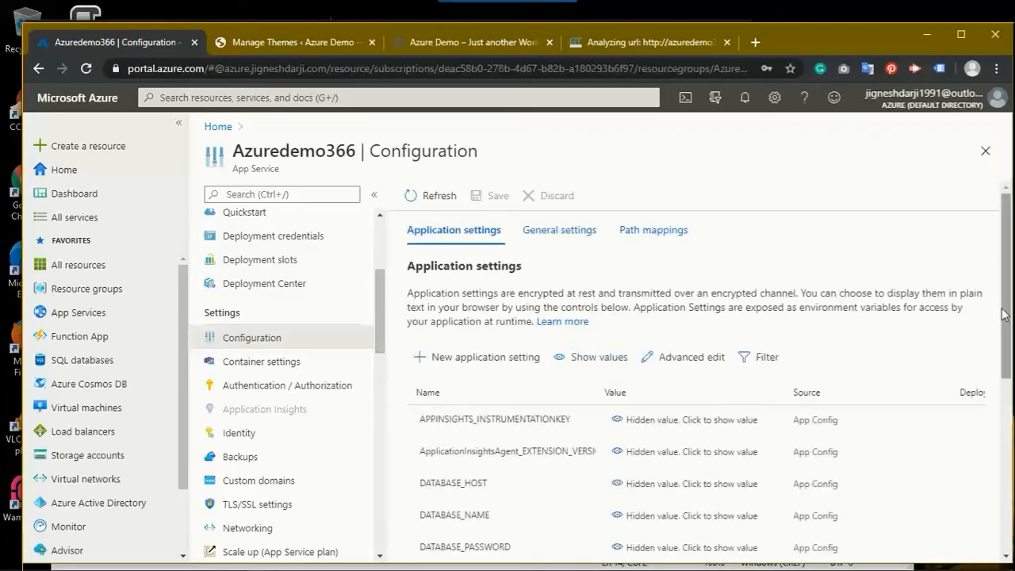
{"action": "scroll", "coordinate": [1009, 311], "scroll_direction": "down", "scroll_amount": 1}
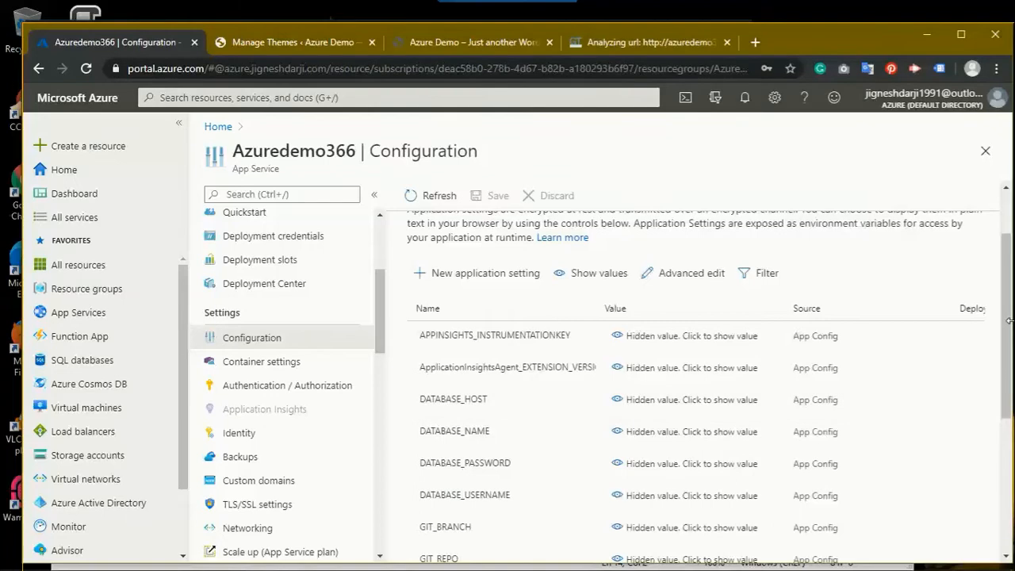
{"action": "left_click_drag", "start_coordinate": [1007, 320], "coordinate": [990, 306]}
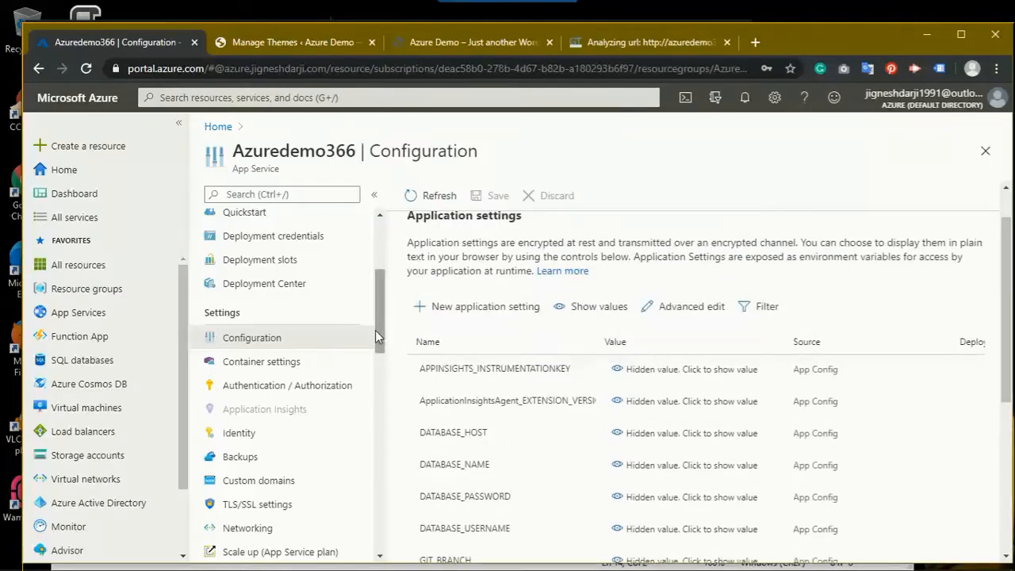
{"action": "mouse_move", "coordinate": [381, 333]}
{"action": "left_mouse_down"}
{"action": "mouse_move", "coordinate": [381, 283]}
{"action": "mouse_move", "coordinate": [381, 315]}
{"action": "left_mouse_up"}
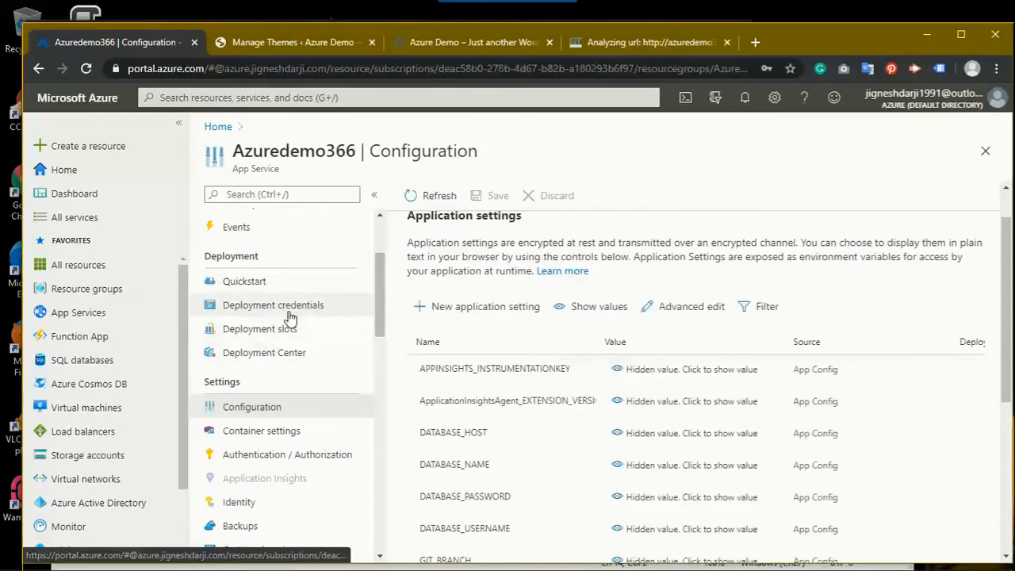
{"action": "left_click", "coordinate": [290, 317]}
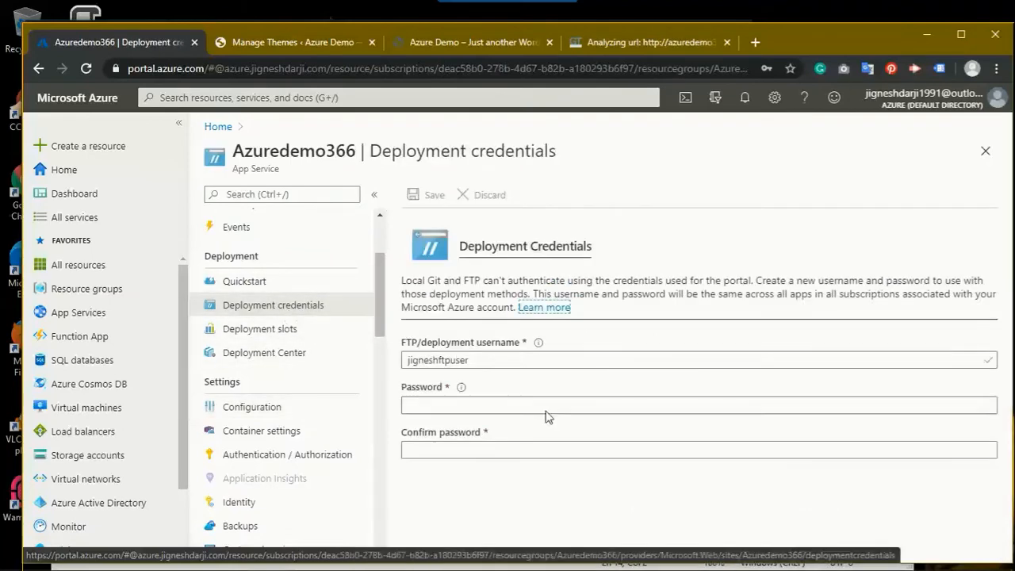
Step: Inspect the FTP/deployment username and the empty Password and Confirm password fields
{"action": "left_click", "coordinate": [476, 366]}
{"action": "left_click", "coordinate": [489, 405]}
{"action": "left_click", "coordinate": [491, 449]}
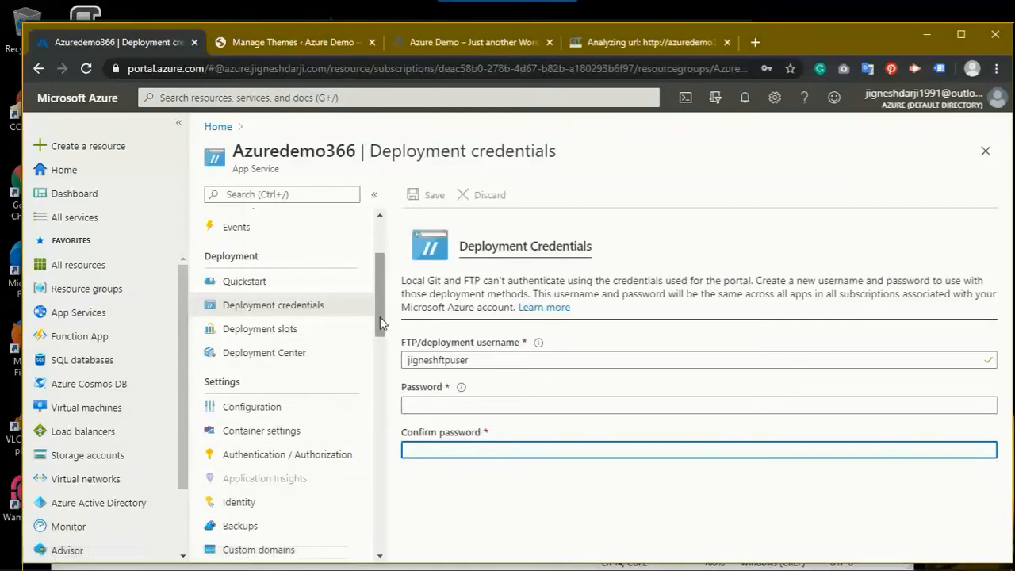
{"action": "left_click_drag", "start_coordinate": [379, 321], "coordinate": [377, 356]}
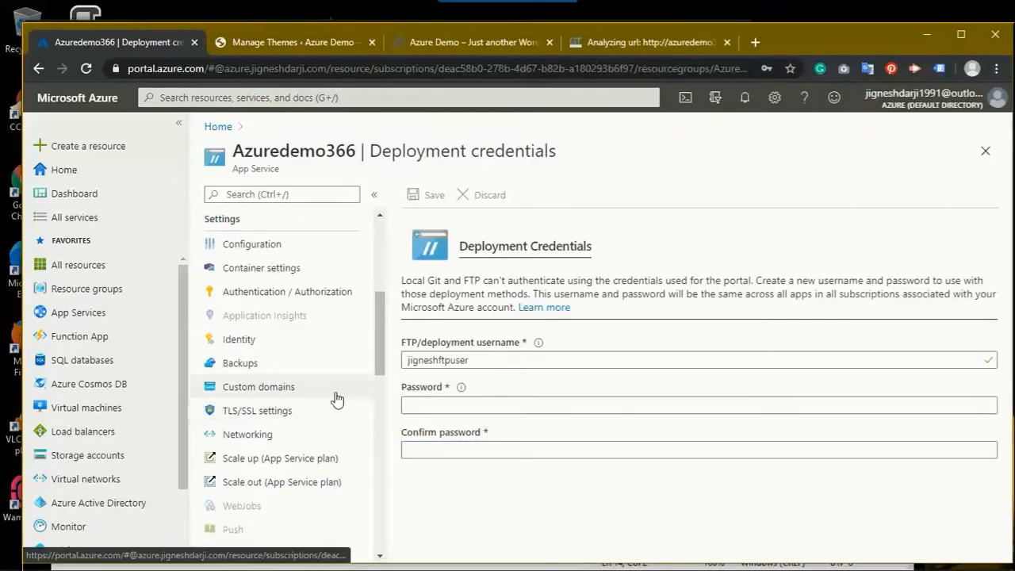
{"action": "left_click_drag", "start_coordinate": [376, 349], "coordinate": [375, 352]}
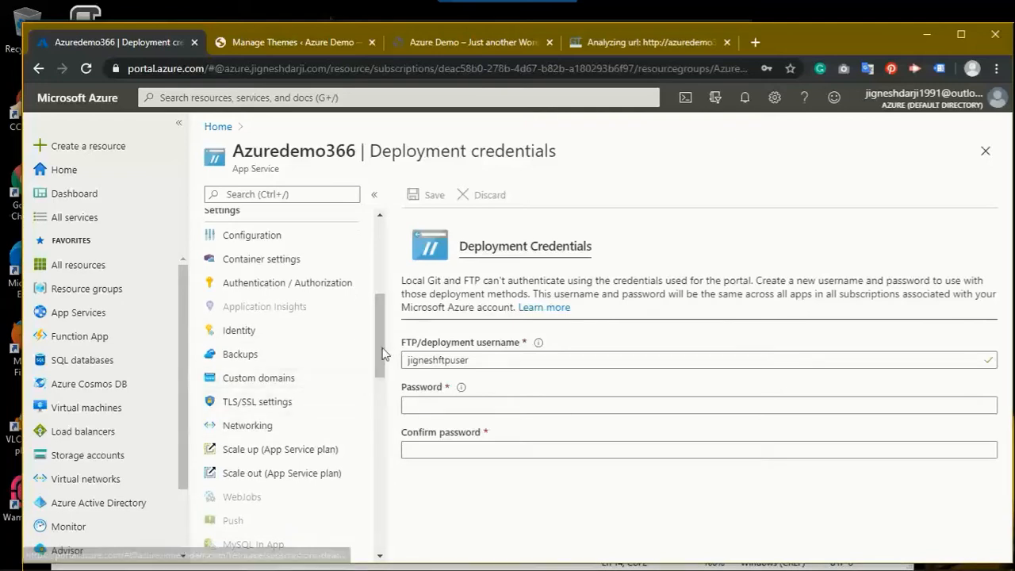
{"action": "left_click_drag", "start_coordinate": [377, 347], "coordinate": [379, 324]}
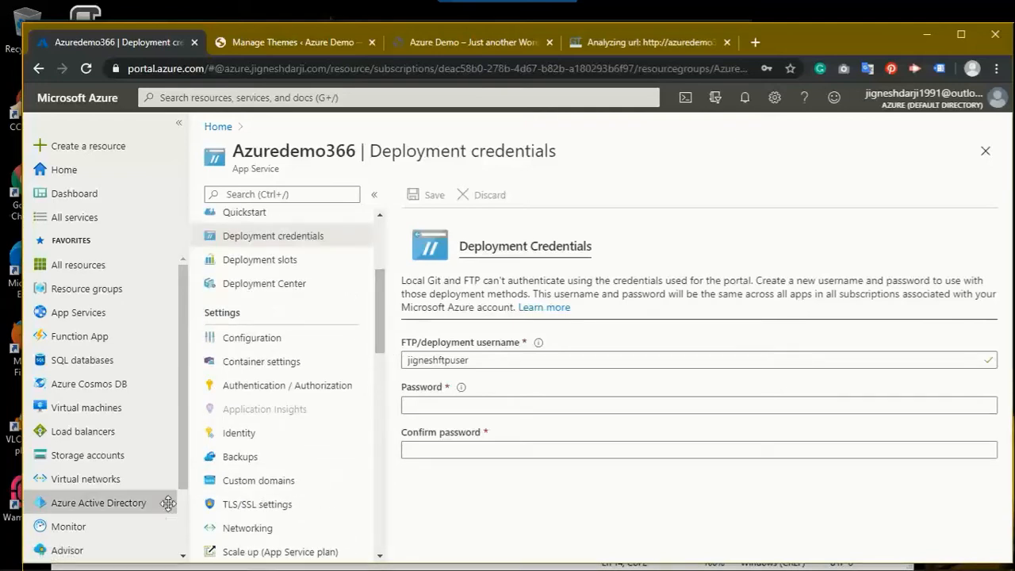
Step: View Custom domains, listing only azuredemo366.azurewebsites.net, and begin adding a custom domain
{"action": "left_click", "coordinate": [265, 481]}
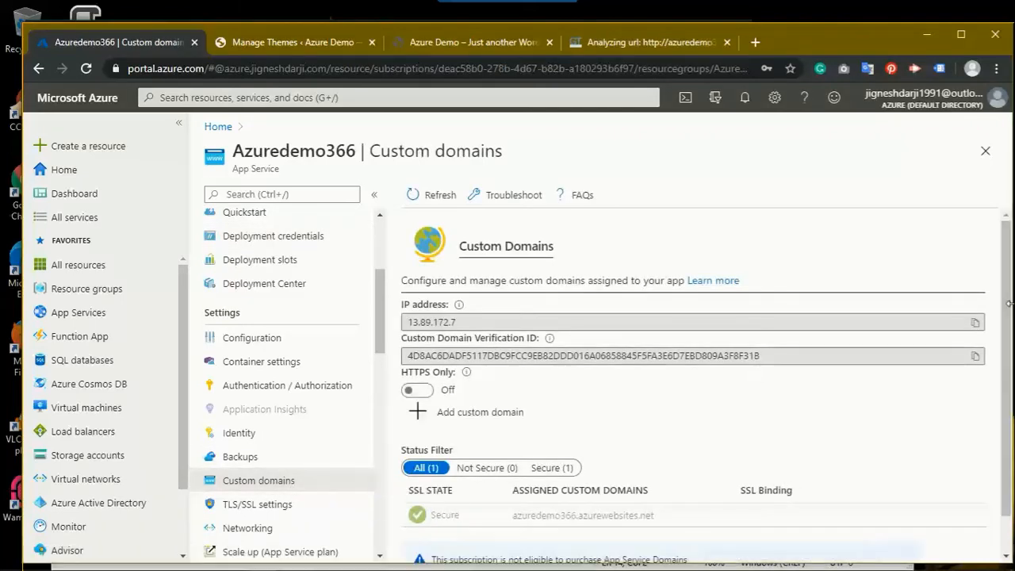
{"action": "scroll", "coordinate": [1005, 304], "scroll_direction": "down", "scroll_amount": 1}
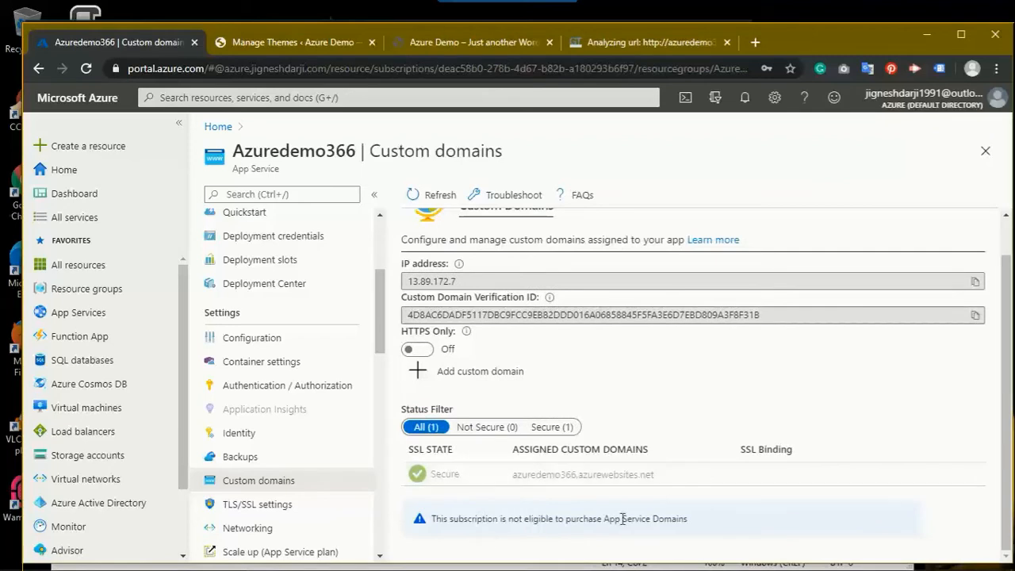
{"action": "scroll", "coordinate": [1009, 415], "scroll_direction": "up", "scroll_amount": 1}
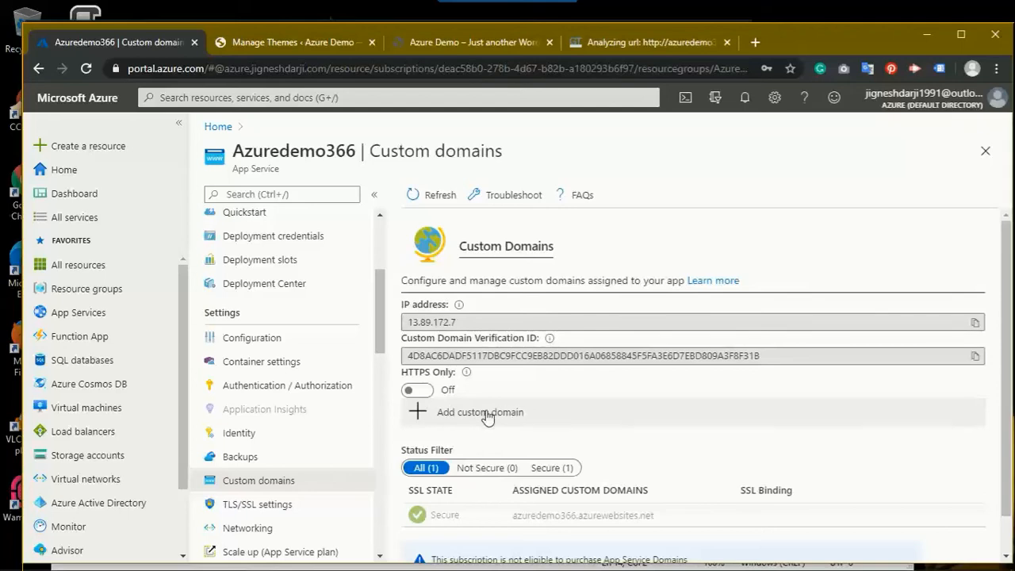
{"action": "left_click", "coordinate": [482, 419]}
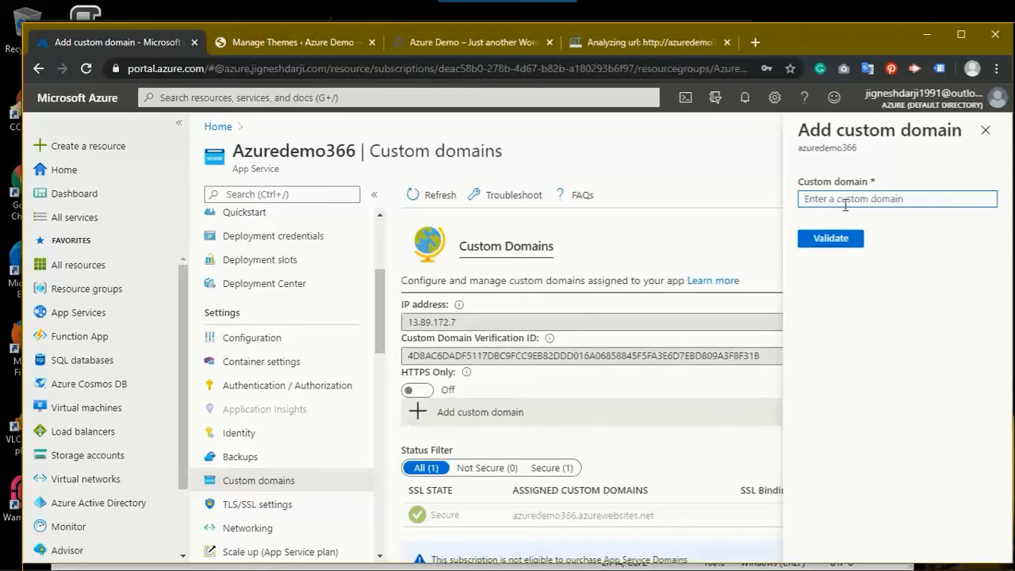
Step: Enter azuredemo.jigneshdarji.co as the custom domain and run a first validation
{"action": "type", "text": "azuredemo.jigneshdarji.com"}
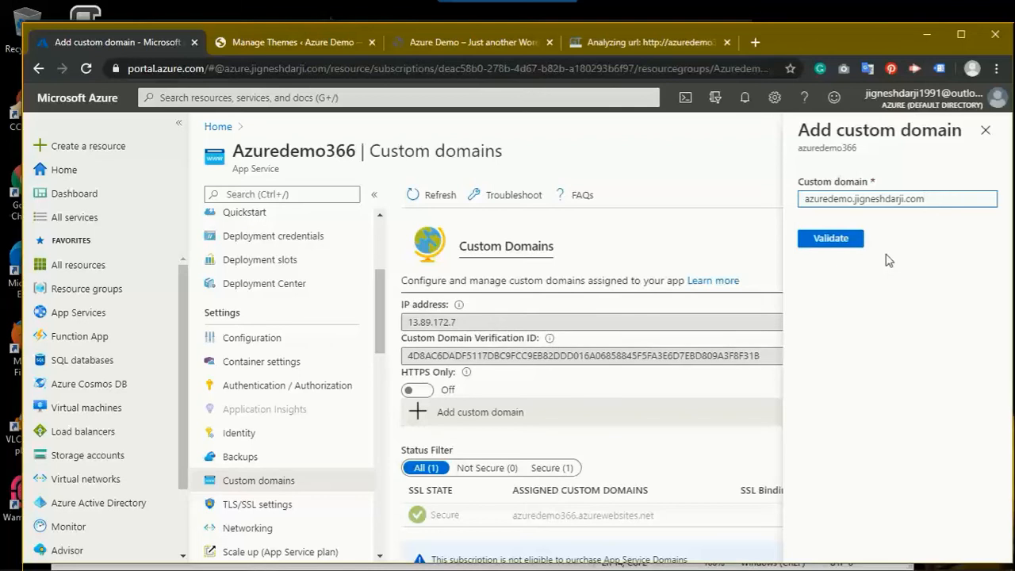
{"action": "left_click", "coordinate": [831, 243]}
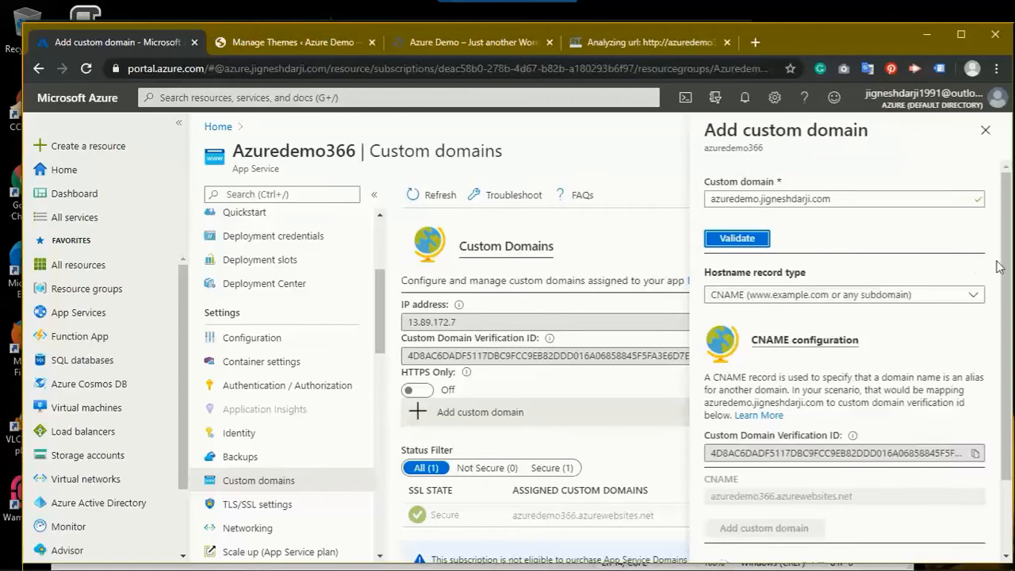
{"action": "left_click_drag", "start_coordinate": [1006, 267], "coordinate": [1005, 337]}
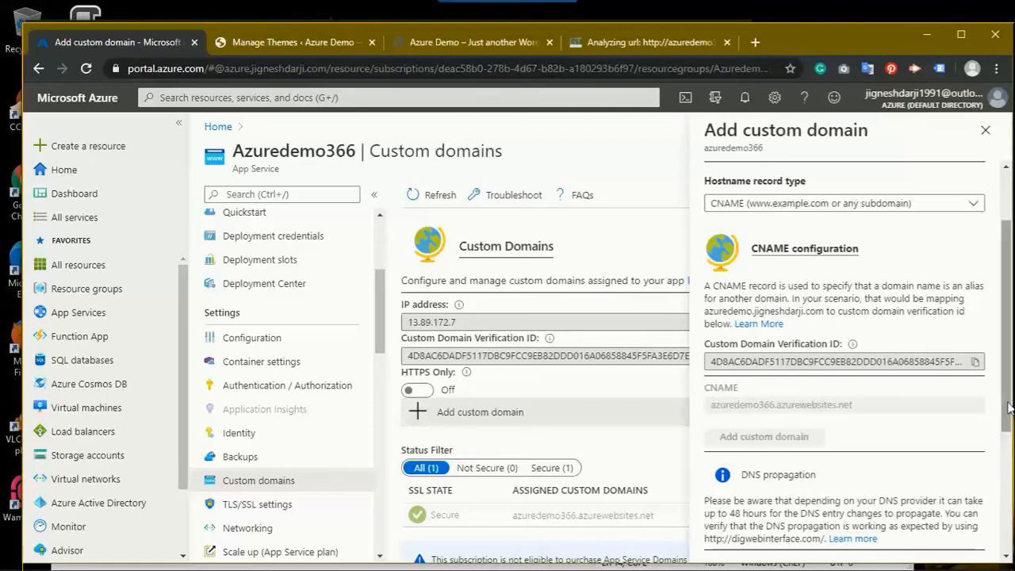
{"action": "scroll", "coordinate": [878, 496], "scroll_direction": "down", "scroll_amount": 3}
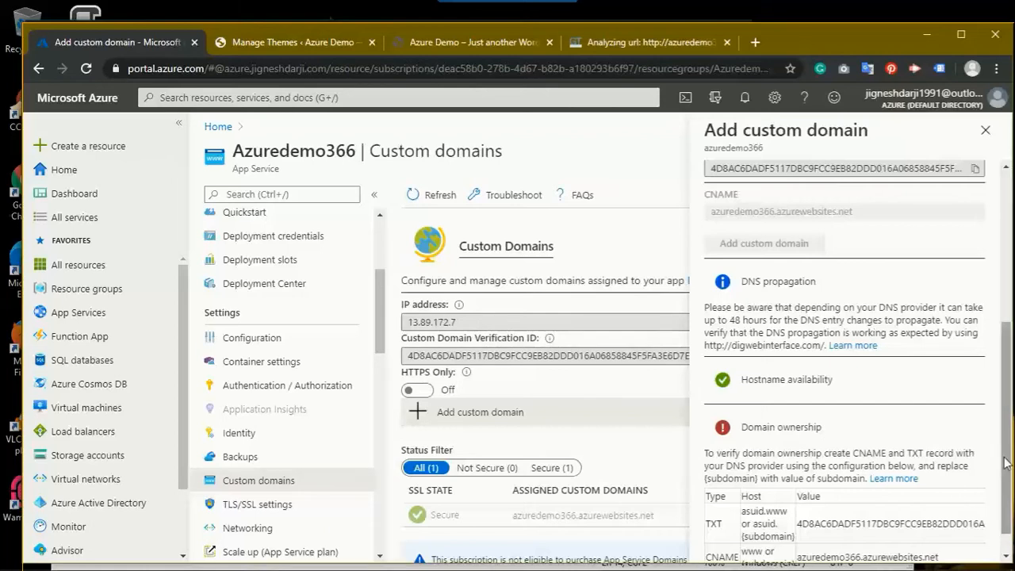
{"action": "scroll", "coordinate": [1010, 495], "scroll_direction": "down", "scroll_amount": 1}
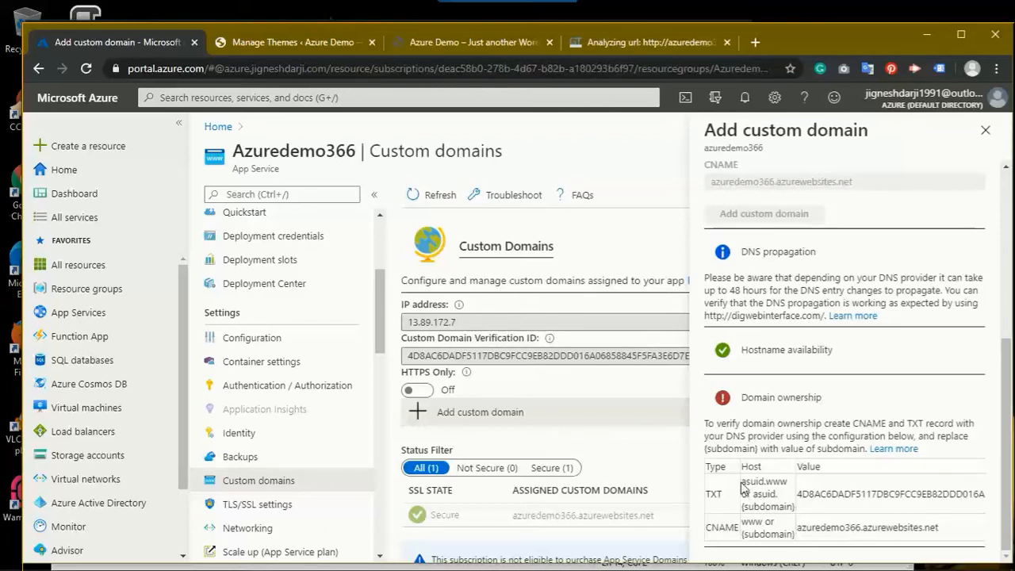
Step: Copy the custom domain verification ID and the CNAME target value for the DNS records
{"action": "left_click_drag", "start_coordinate": [743, 481], "coordinate": [783, 484]}
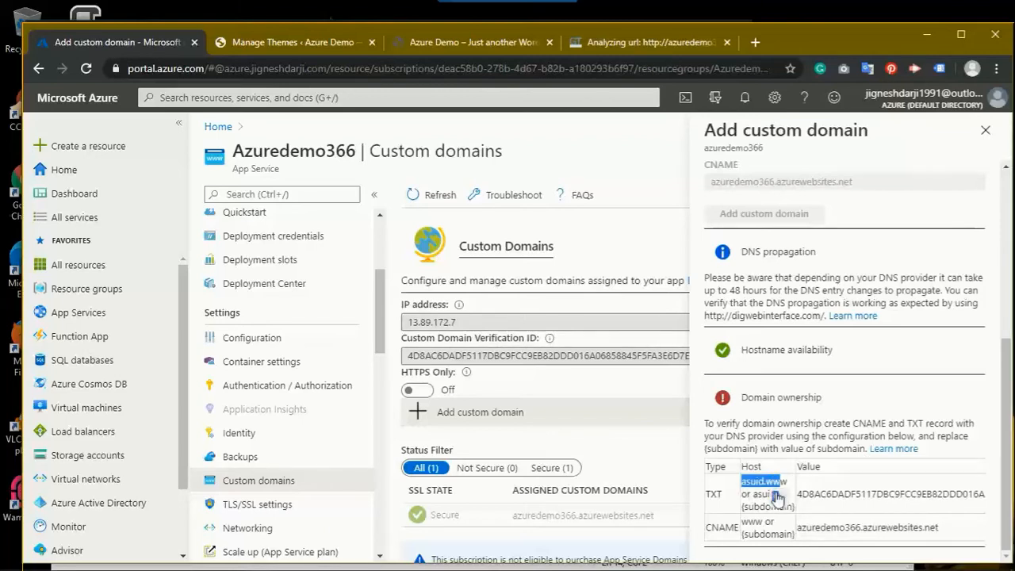
{"action": "double_click", "coordinate": [758, 507]}
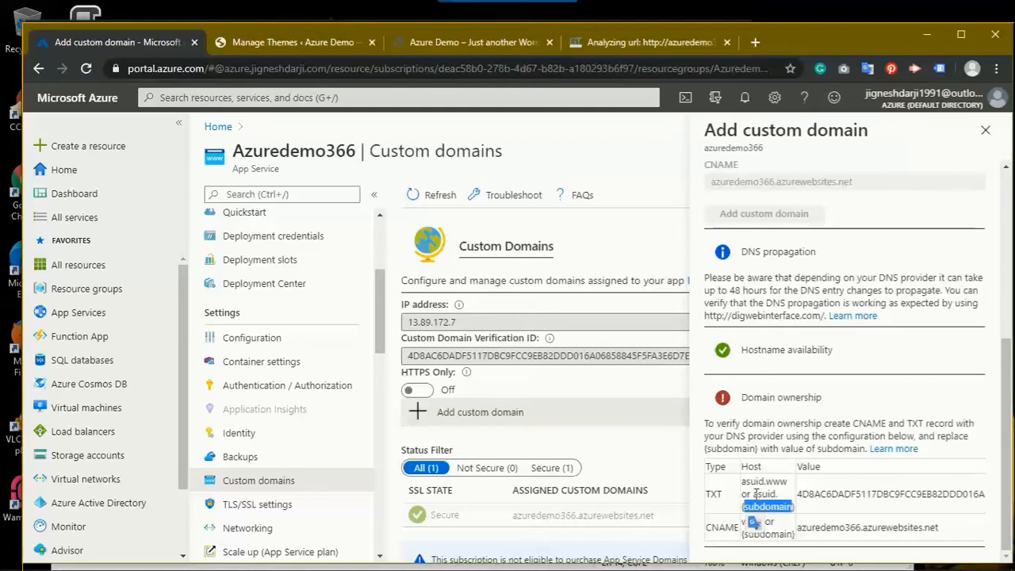
{"action": "left_click", "coordinate": [775, 506]}
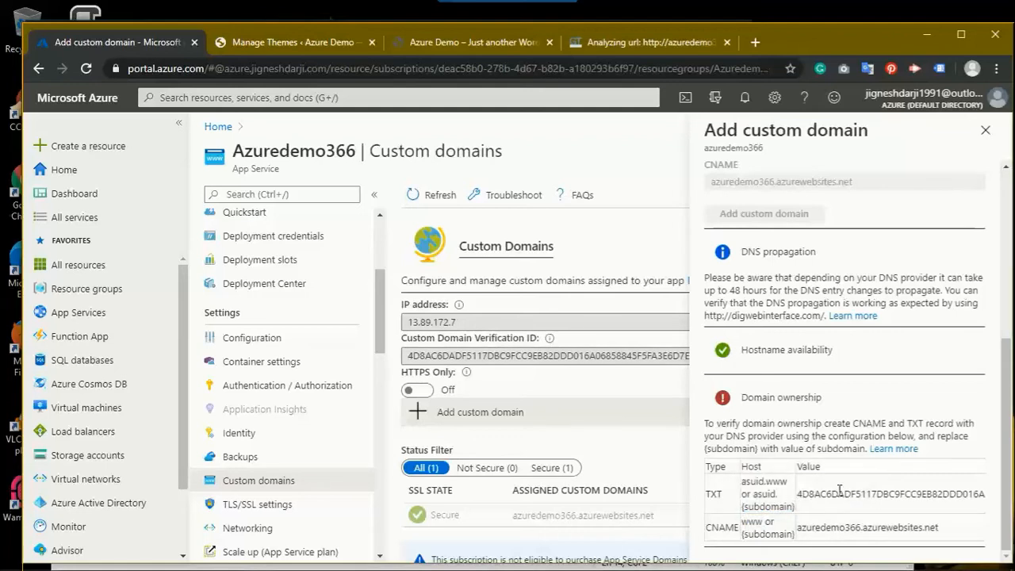
{"action": "scroll", "coordinate": [1006, 285], "scroll_direction": "up", "scroll_amount": 2}
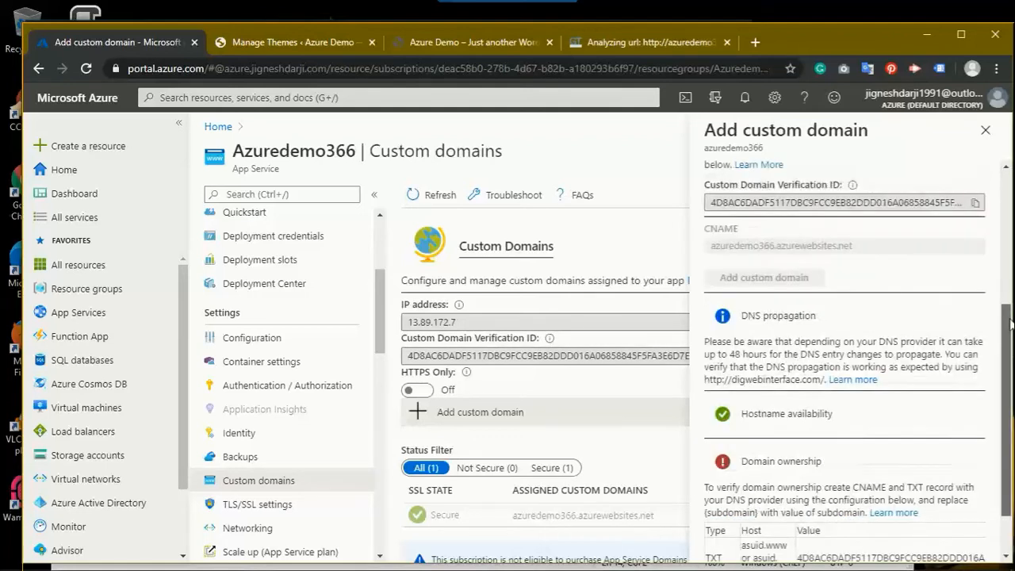
{"action": "left_click", "coordinate": [975, 284]}
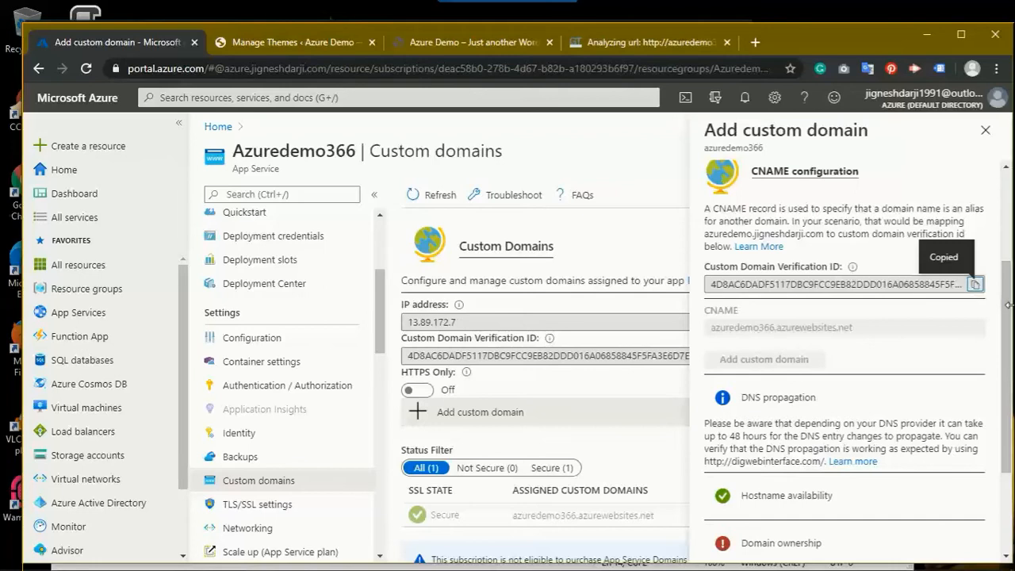
{"action": "scroll", "coordinate": [1012, 310], "scroll_direction": "down", "scroll_amount": 2}
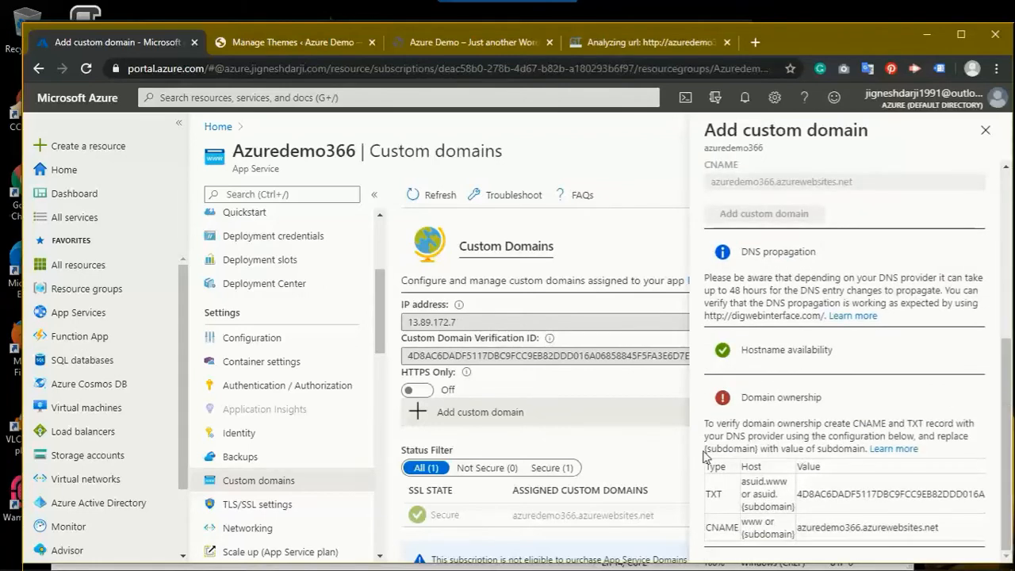
{"action": "triple_click", "coordinate": [868, 527]}
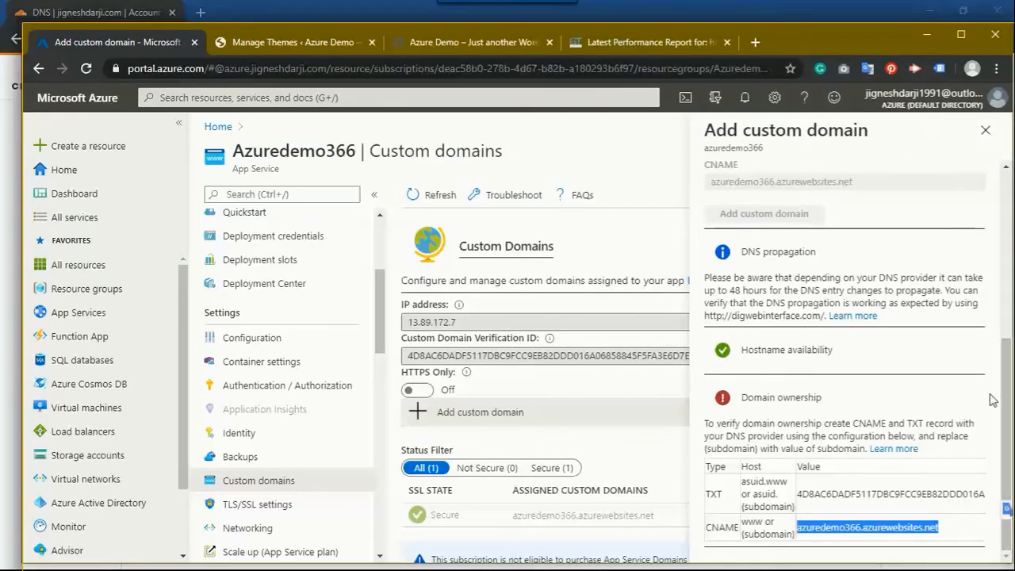
Step: Validate azuredemo.jigneshdarji.co again so it is accepted with CNAME as the record type
{"action": "left_click_drag", "start_coordinate": [1012, 317], "coordinate": [996, 317]}
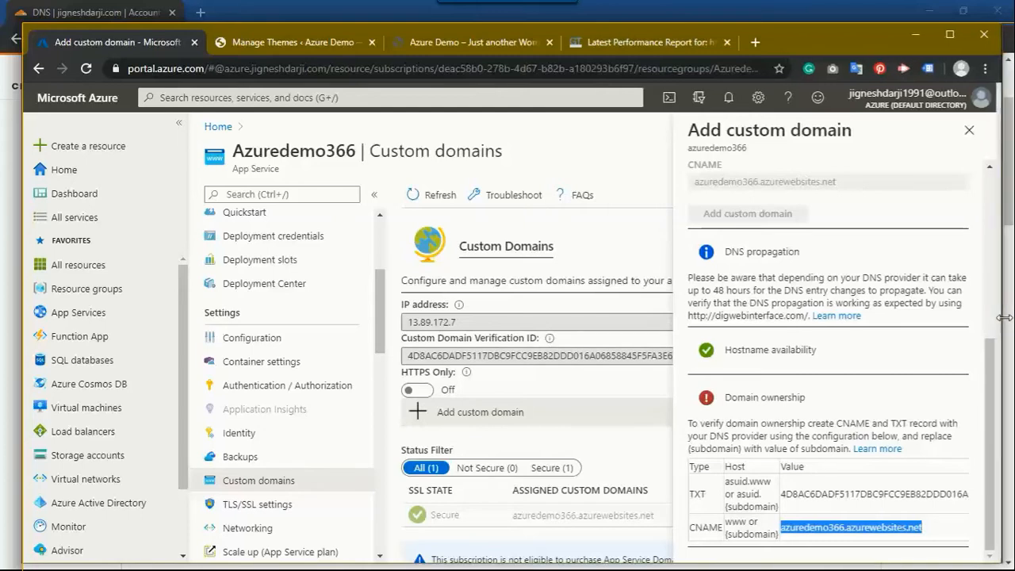
{"action": "left_click_drag", "start_coordinate": [996, 318], "coordinate": [1008, 317]}
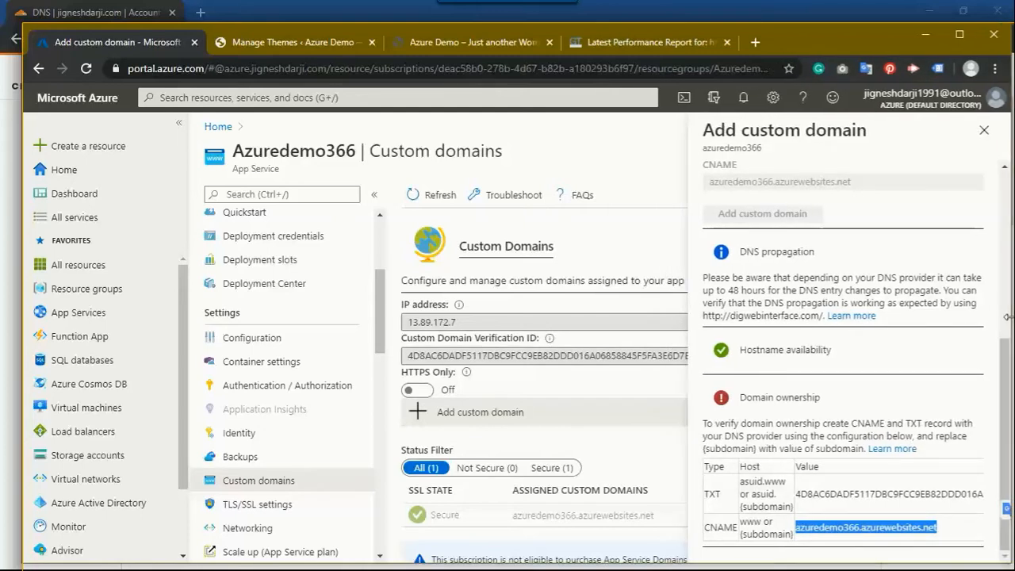
{"action": "left_click_drag", "start_coordinate": [1004, 359], "coordinate": [1002, 181]}
{"action": "left_click", "coordinate": [736, 240]}
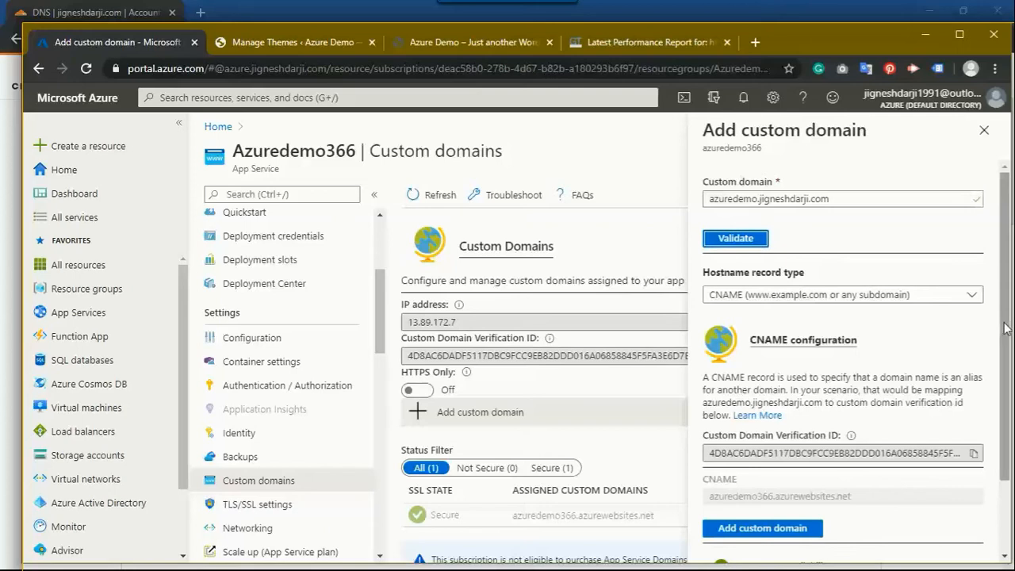
Step: With hostname availability and domain ownership passed, add the subdomain, now listed as Not Secure
{"action": "left_click_drag", "start_coordinate": [1006, 333], "coordinate": [1006, 410]}
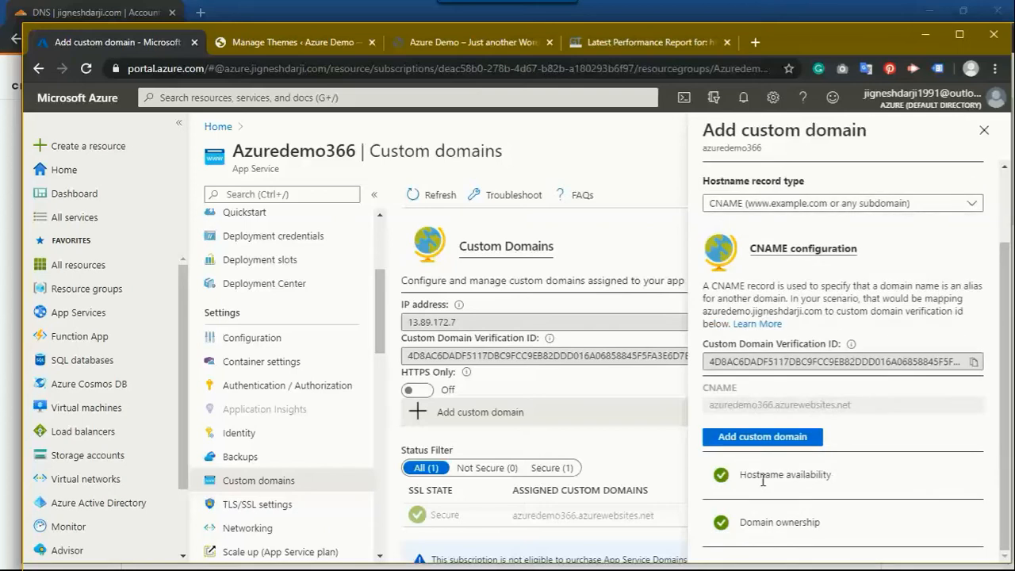
{"action": "left_click_drag", "start_coordinate": [744, 479], "coordinate": [831, 476]}
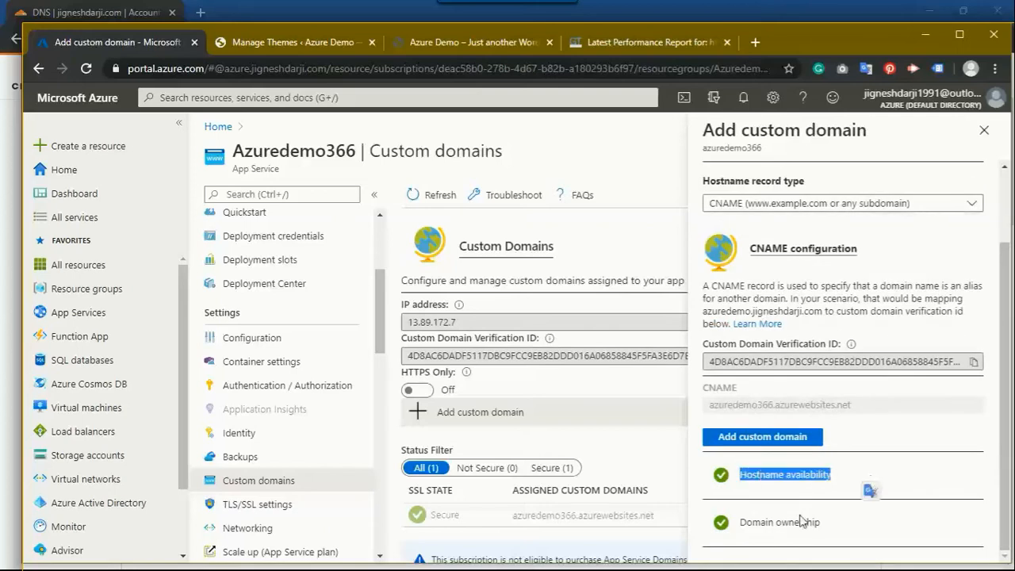
{"action": "left_click", "coordinate": [742, 522]}
{"action": "triple_click", "coordinate": [742, 521]}
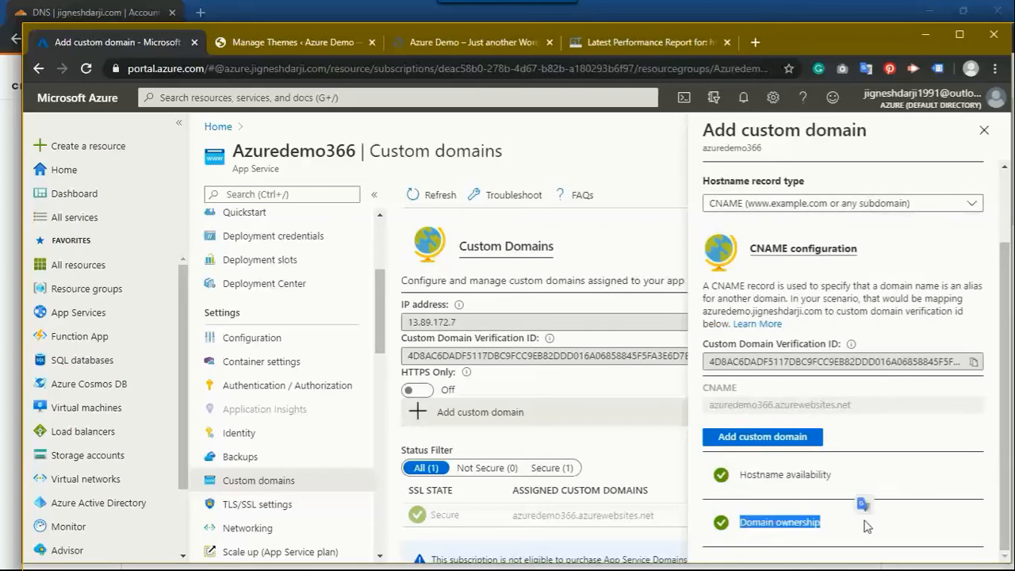
{"action": "left_click", "coordinate": [769, 437]}
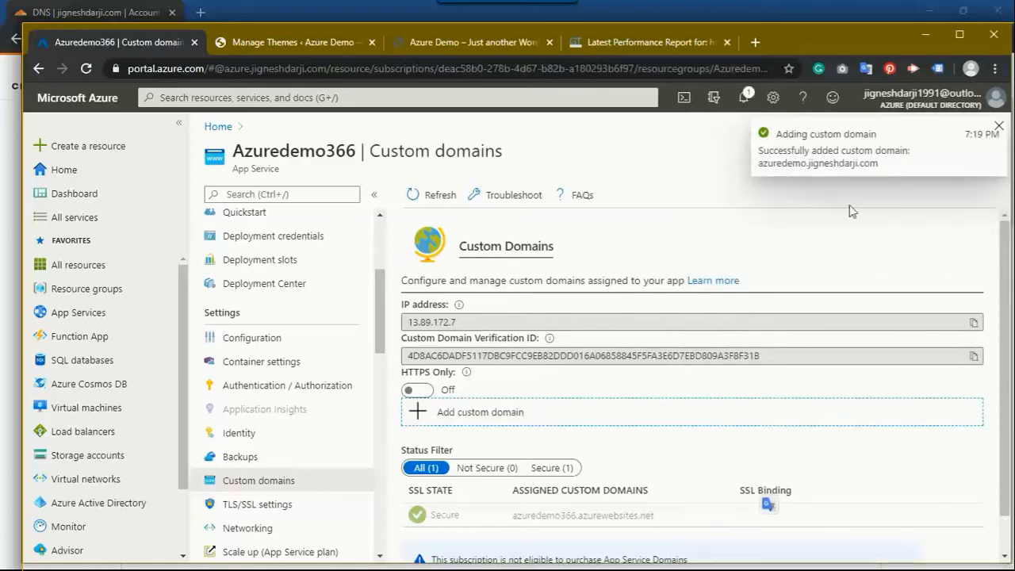
{"action": "left_click_drag", "start_coordinate": [1005, 292], "coordinate": [1007, 370]}
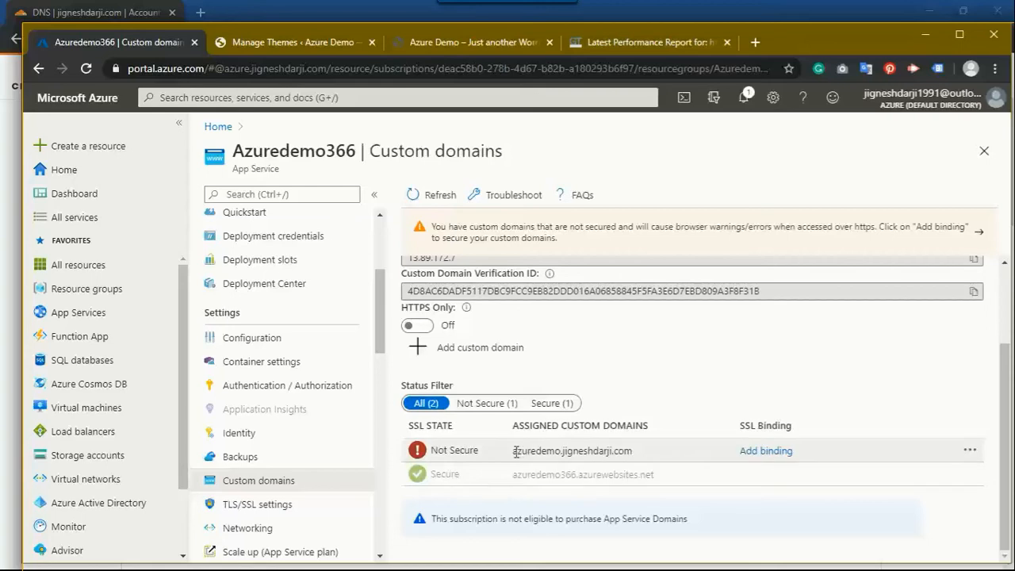
{"action": "left_click_drag", "start_coordinate": [512, 451], "coordinate": [633, 451]}
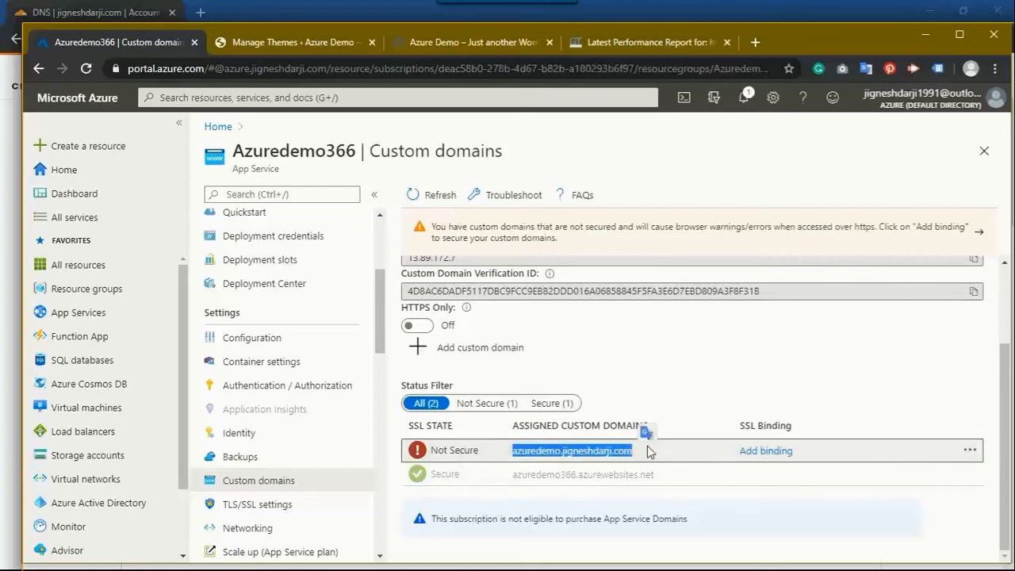
Step: Load the Azure Demo blog in a new tab at the custom subdomain address
{"action": "left_click", "coordinate": [755, 43]}
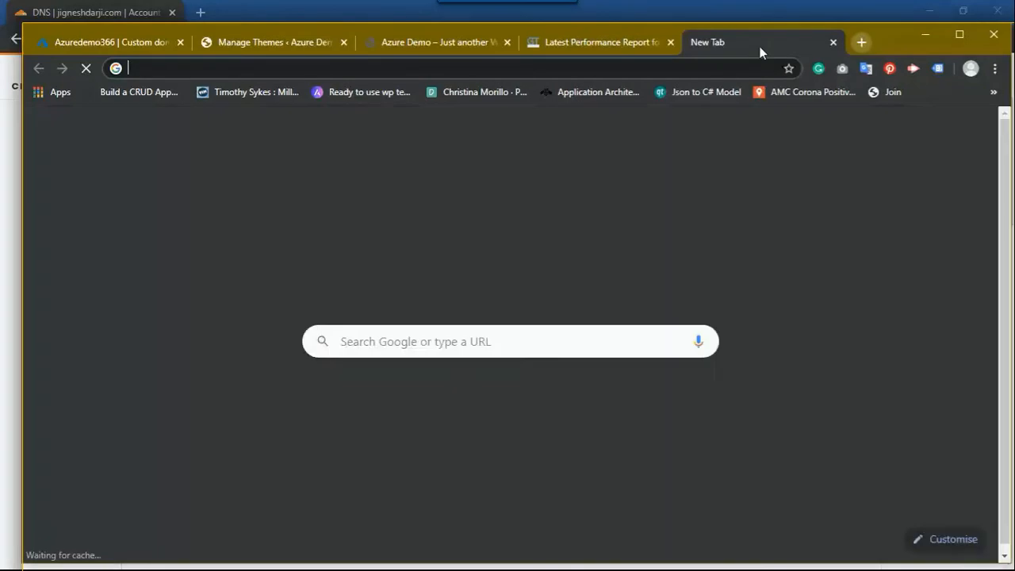
{"action": "key", "text": "ctrl+v"}
{"action": "key", "text": "Return"}
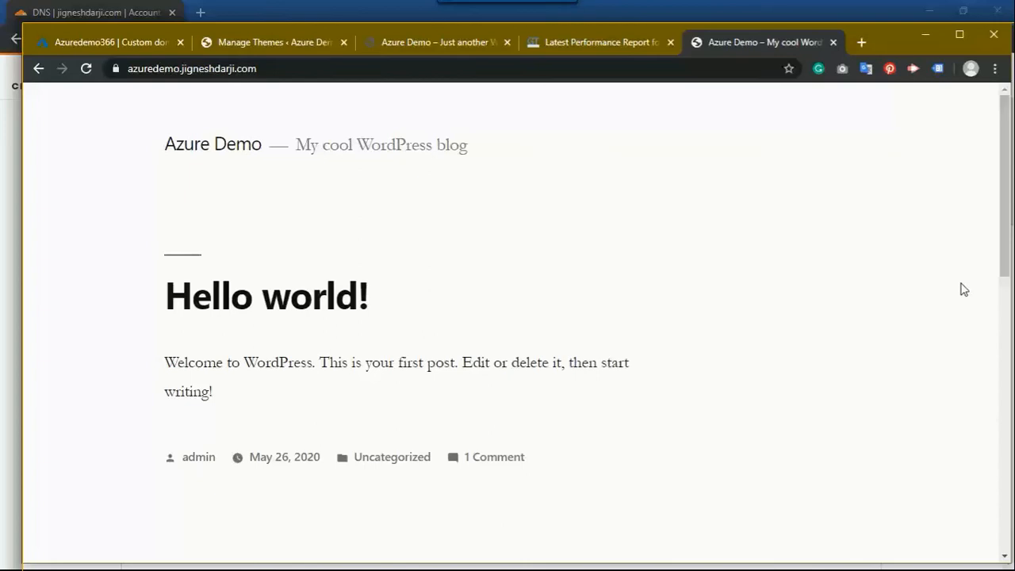
{"action": "left_click_drag", "start_coordinate": [1005, 219], "coordinate": [959, 190]}
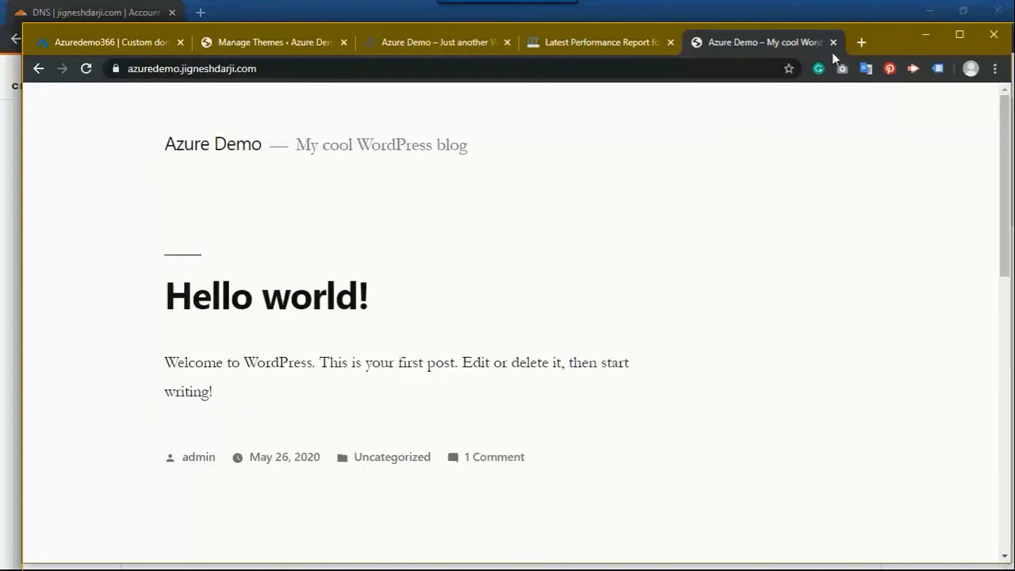
Step: Close the GTmetrix performance report tab and reload the blog at the custom subdomain
{"action": "left_click", "coordinate": [555, 42]}
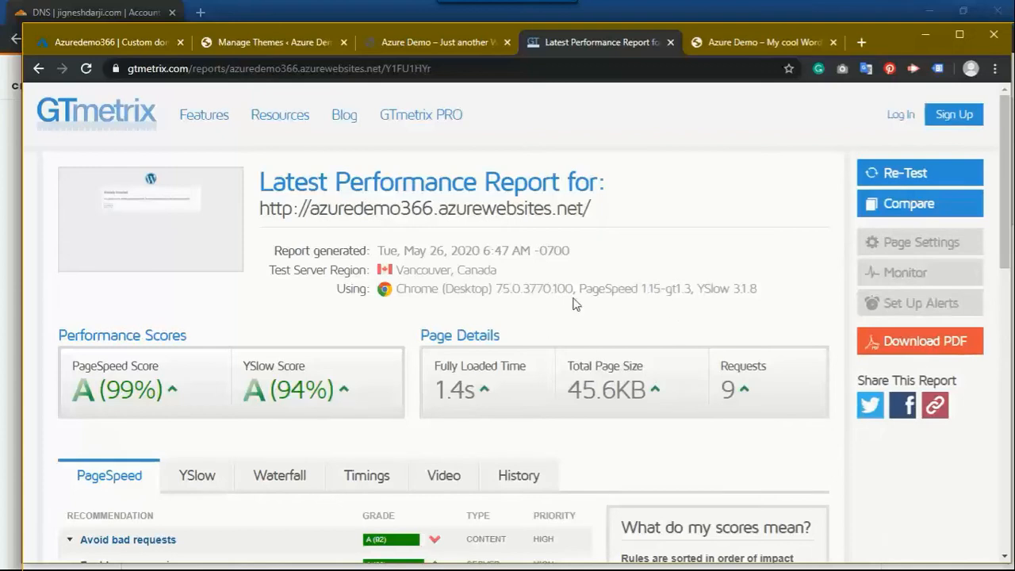
{"action": "left_click", "coordinate": [671, 43]}
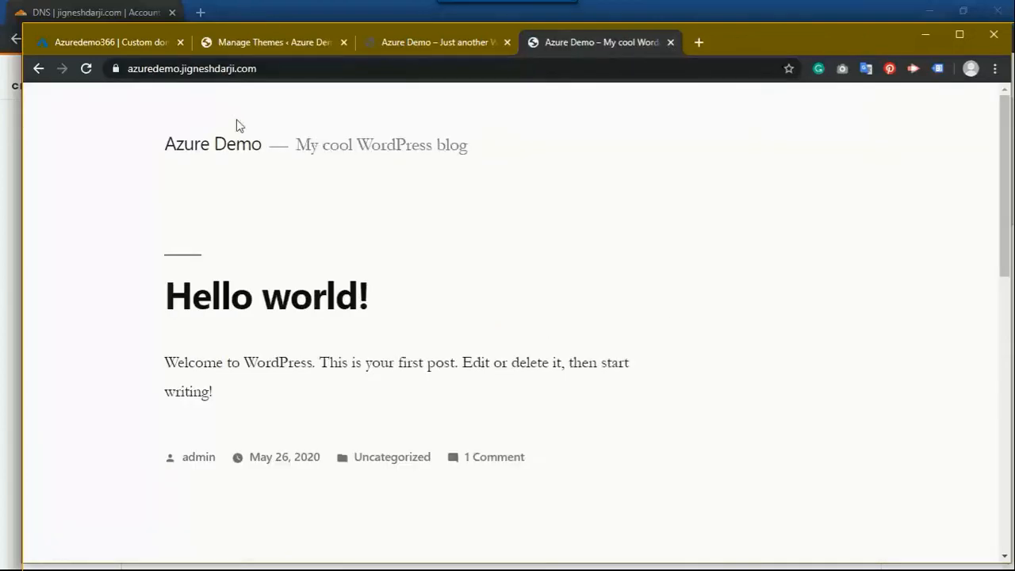
{"action": "left_click", "coordinate": [340, 69]}
{"action": "key", "text": "Return"}
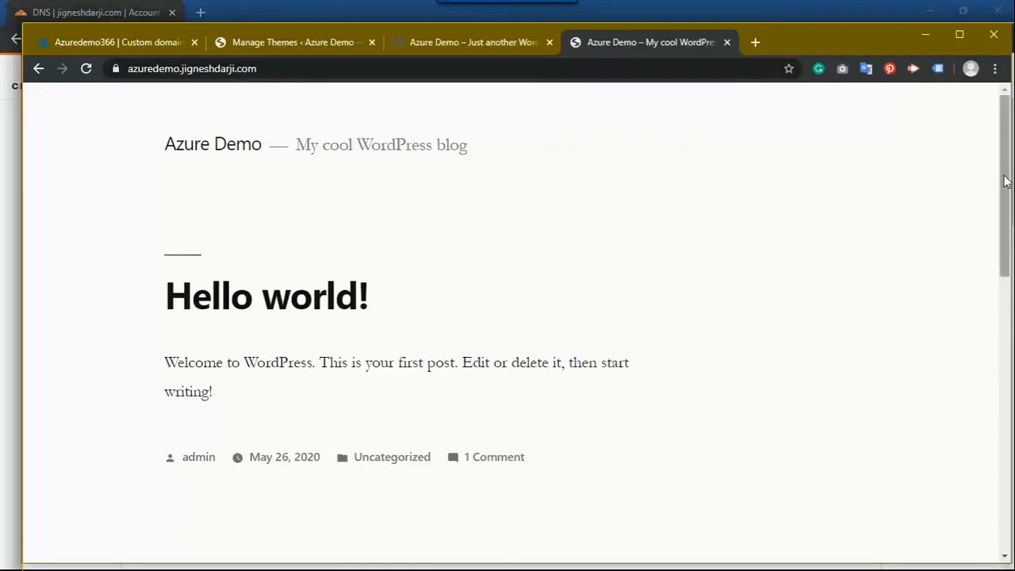
{"action": "mouse_move", "coordinate": [1004, 243]}
{"action": "left_mouse_down"}
{"action": "mouse_move", "coordinate": [1003, 378]}
{"action": "mouse_move", "coordinate": [1001, 230]}
{"action": "left_mouse_up"}
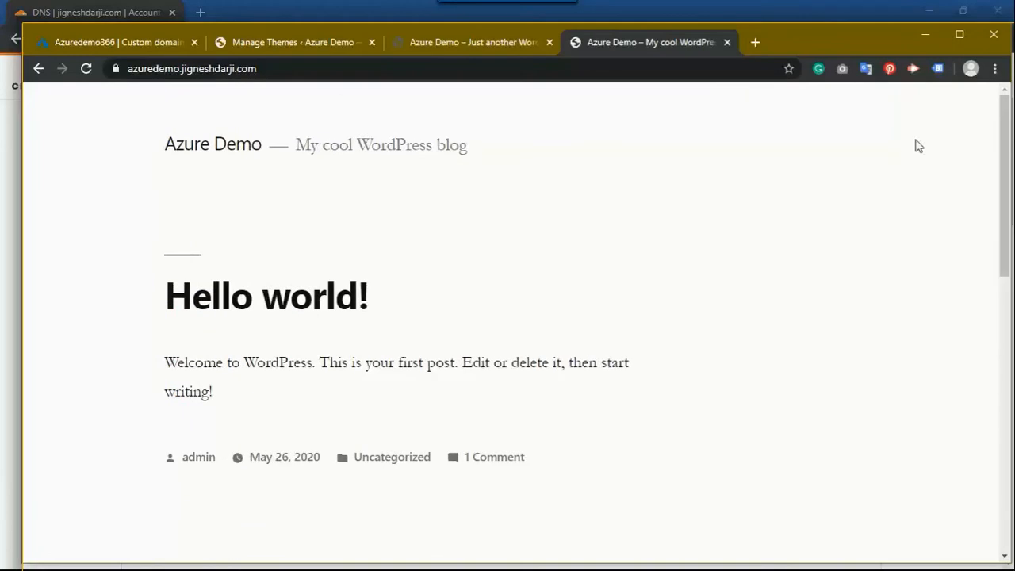
Step: Go to the custom subdomain's /wp-admin login page
{"action": "left_click", "coordinate": [299, 68]}
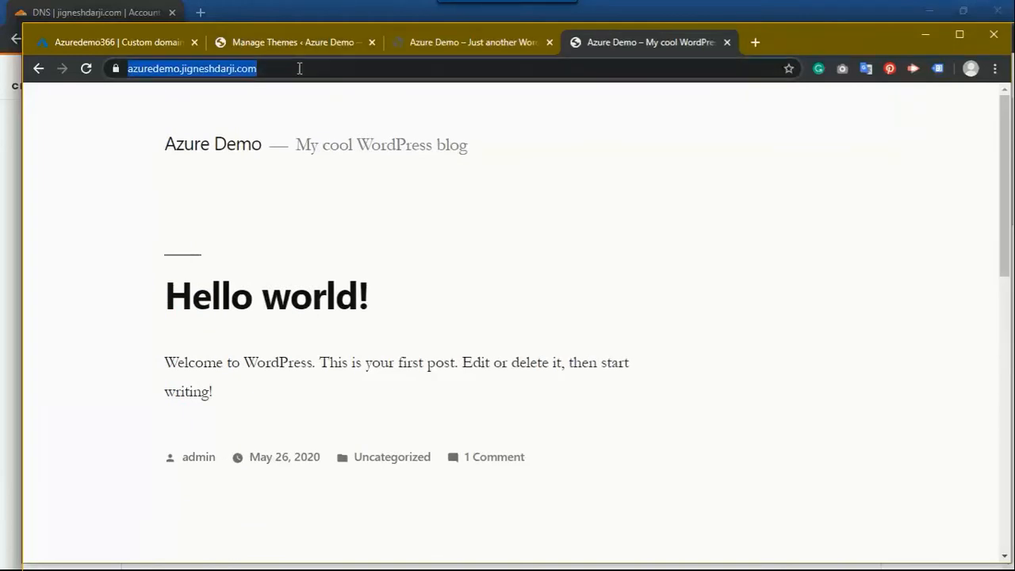
{"action": "left_click", "coordinate": [299, 68]}
{"action": "type", "text": "/wp-"}
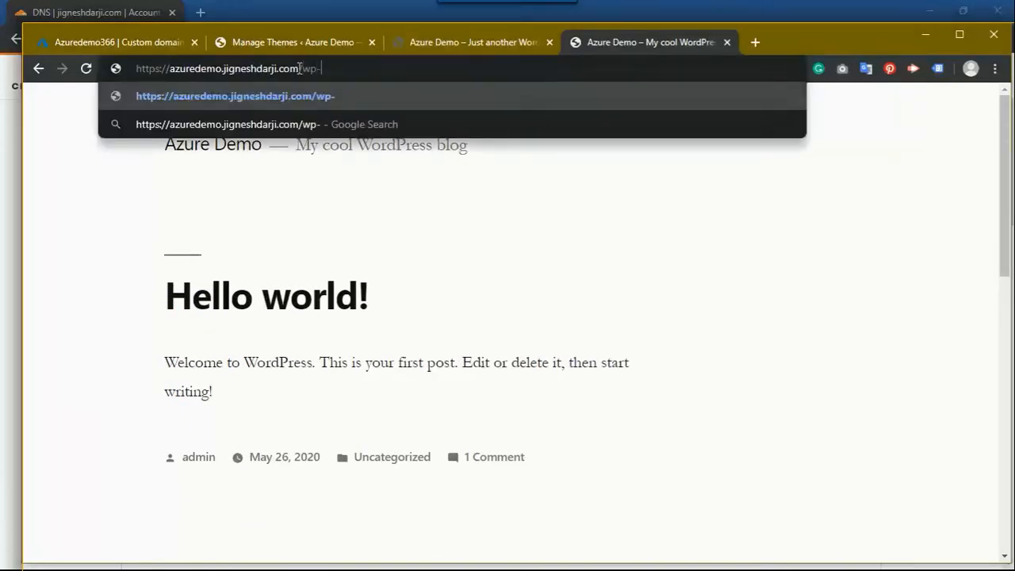
{"action": "type", "text": "admin"}
{"action": "key", "text": "Return"}
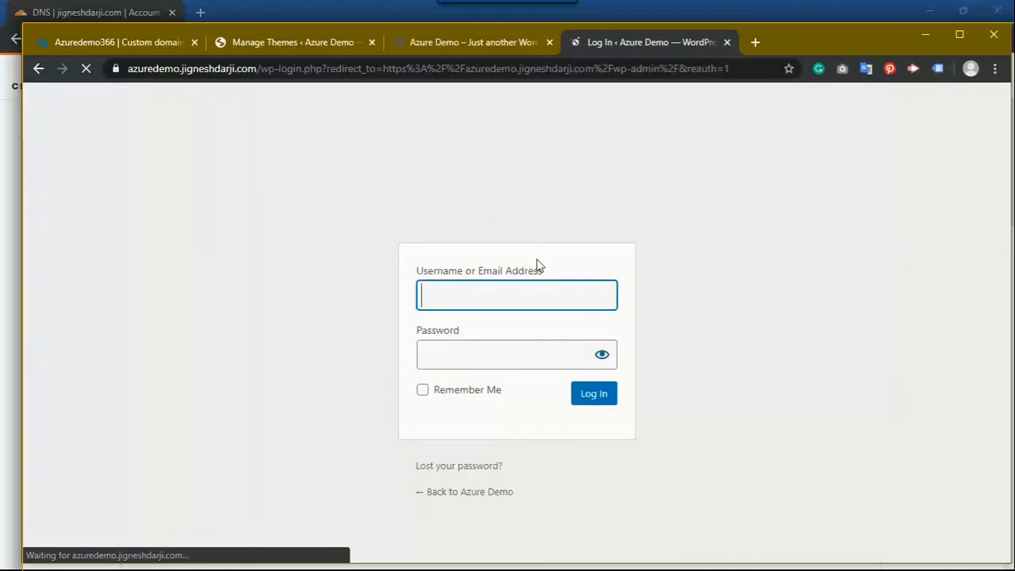
Step: Log in with the admin username and password, declining Chrome's offer to save the password
{"action": "type", "text": "admin"}
{"action": "key", "text": "Tab"}
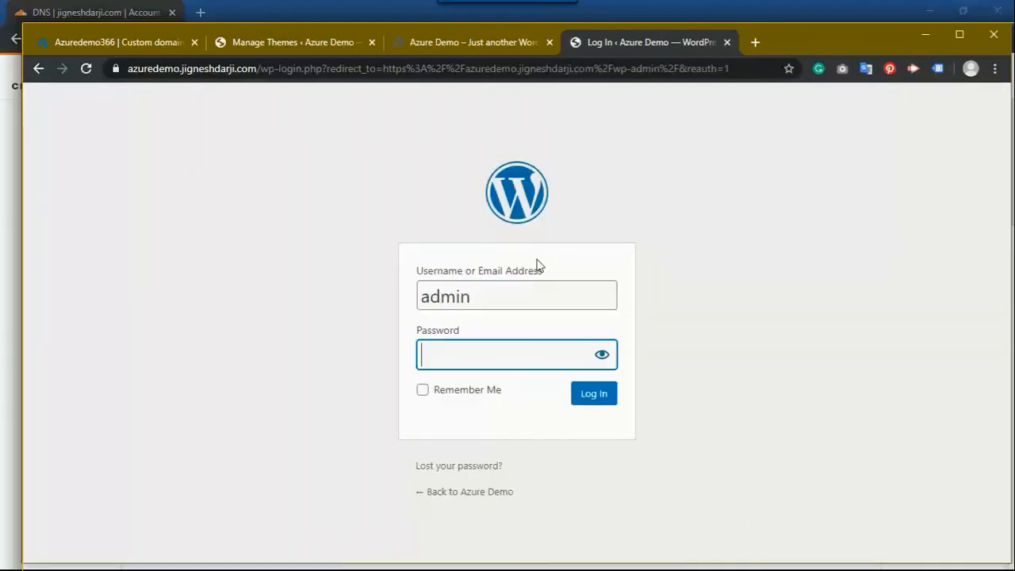
{"action": "type", "text": "******"}
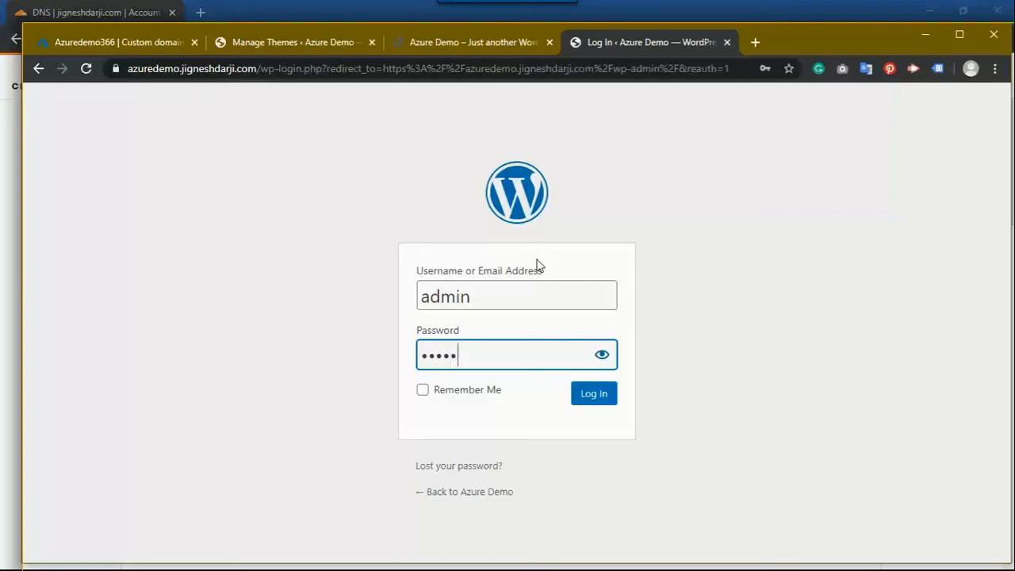
{"action": "type", "text": "******"}
{"action": "left_click", "coordinate": [596, 394]}
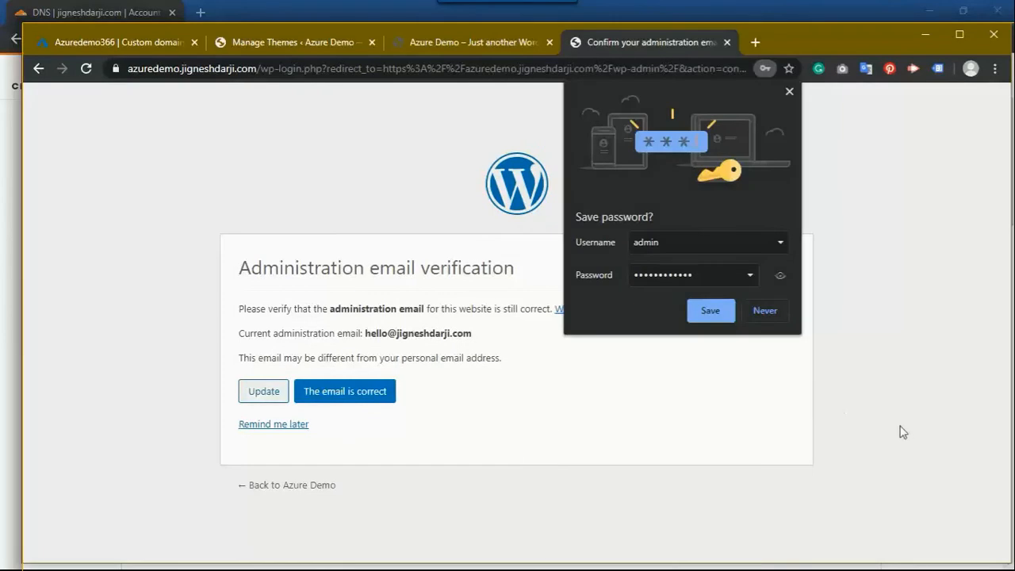
{"action": "left_click", "coordinate": [783, 310]}
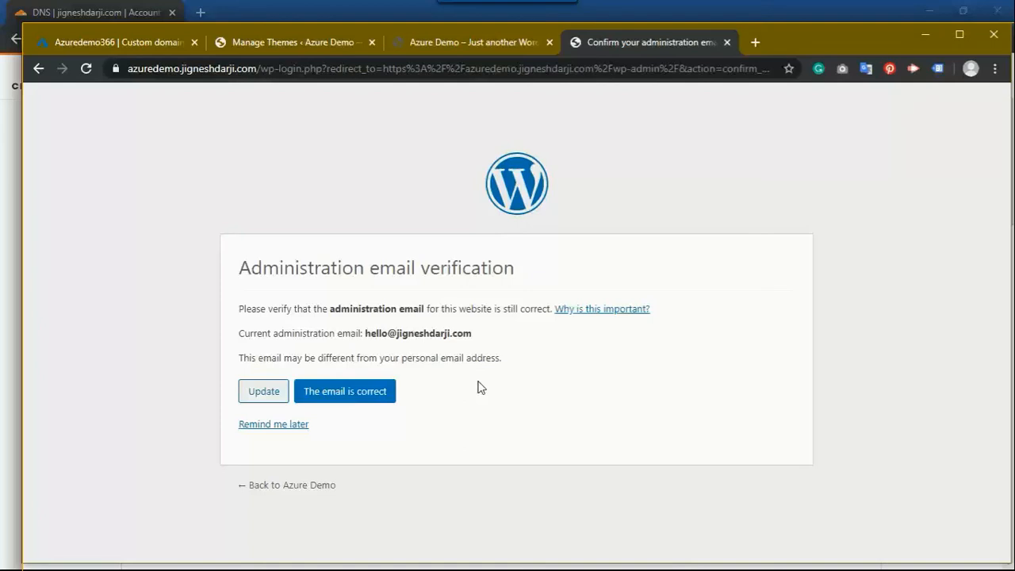
Step: Choose 'Remind me later' on the email verification to reach the Azure Demo Dashboard
{"action": "left_click", "coordinate": [261, 426]}
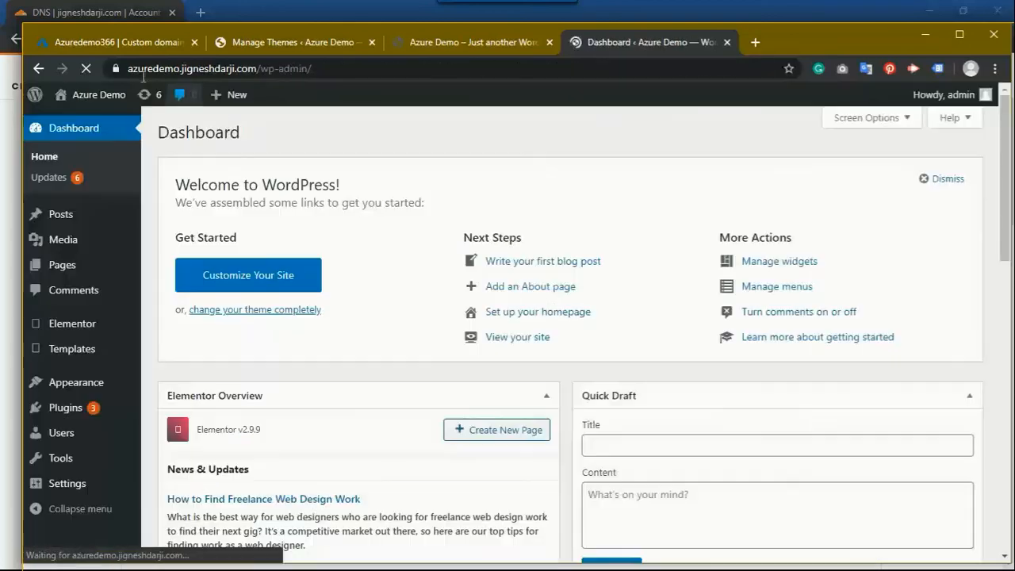
{"action": "left_click", "coordinate": [299, 70]}
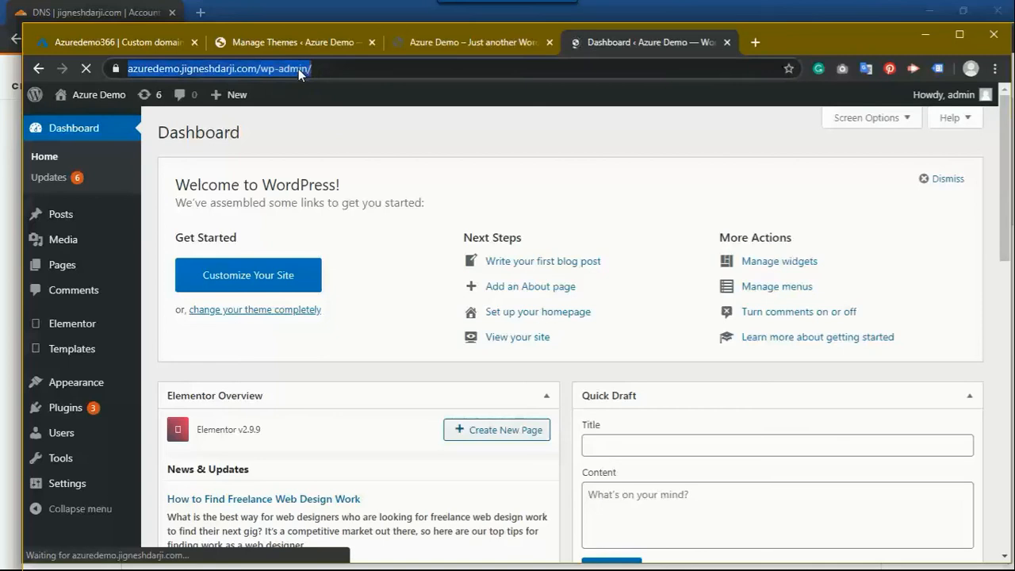